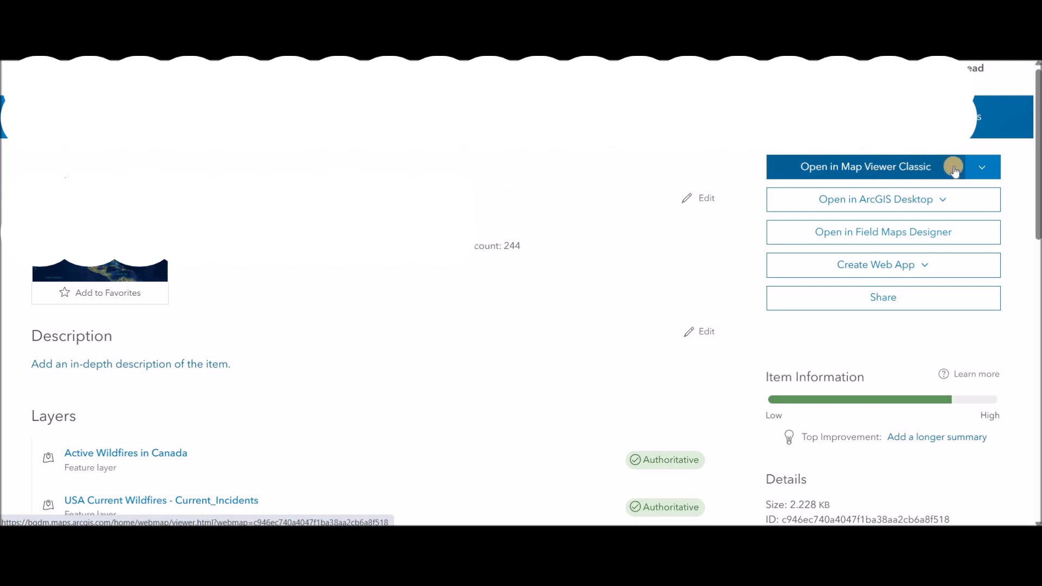
Open the web map in the new Map Viewer and hide the Satellite (VIIRS) Thermal Hotspots and Fire Activity layer
left_click(980, 168)
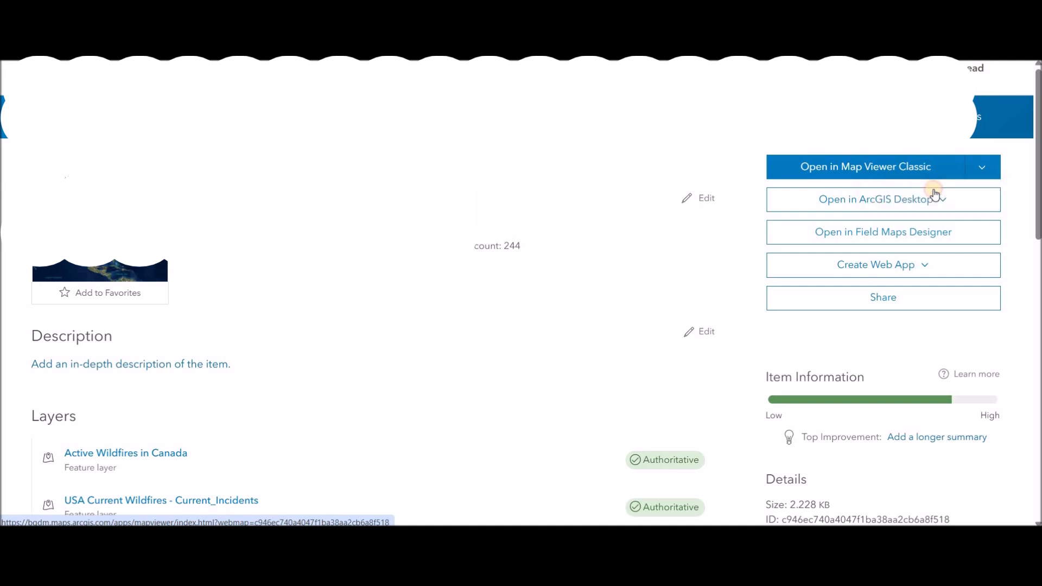
left_click(933, 190)
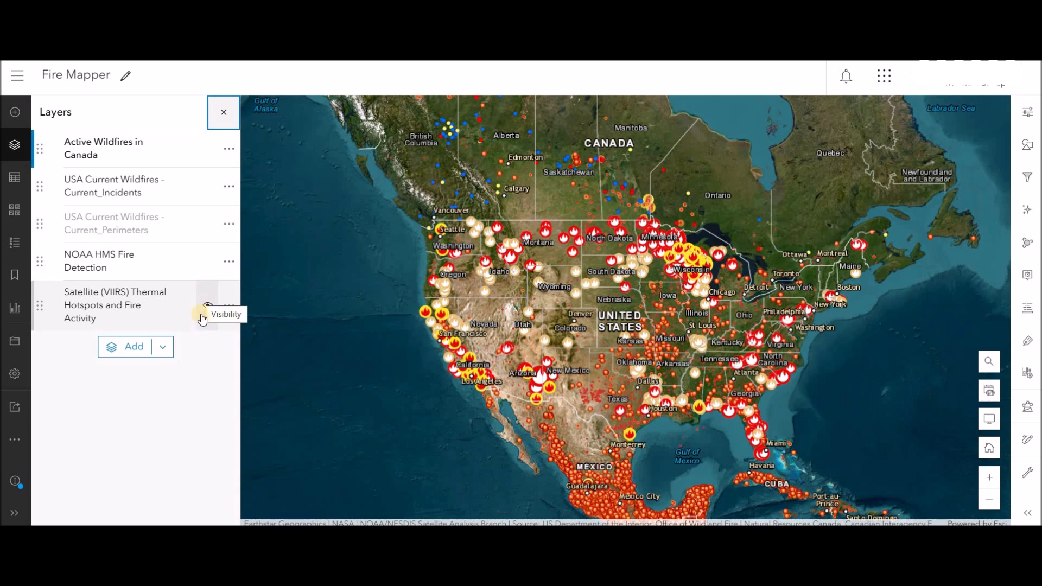
left_click(207, 307)
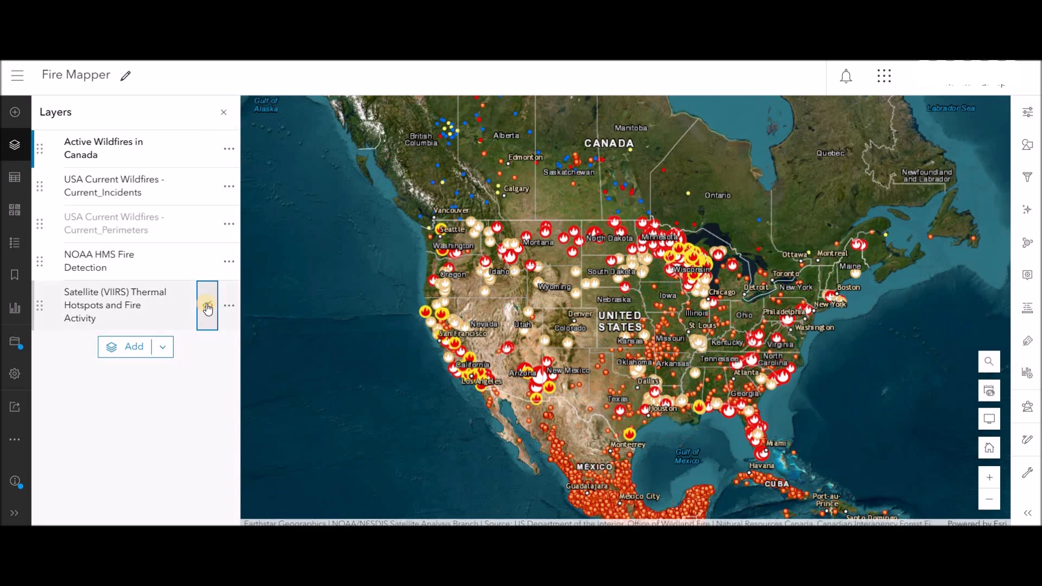
Toggle the visibility of the NOAA HMS Fire Detection, USA Current Wildfires and Active Wildfires in Canada layers to see what each contributes
left_click(207, 263)
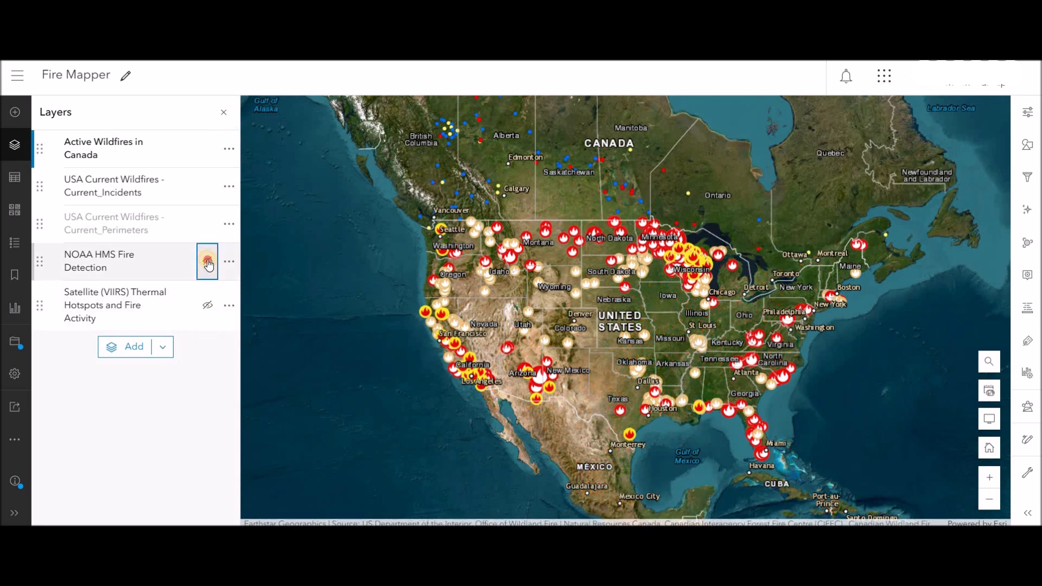
left_click(208, 263)
left_click(210, 225)
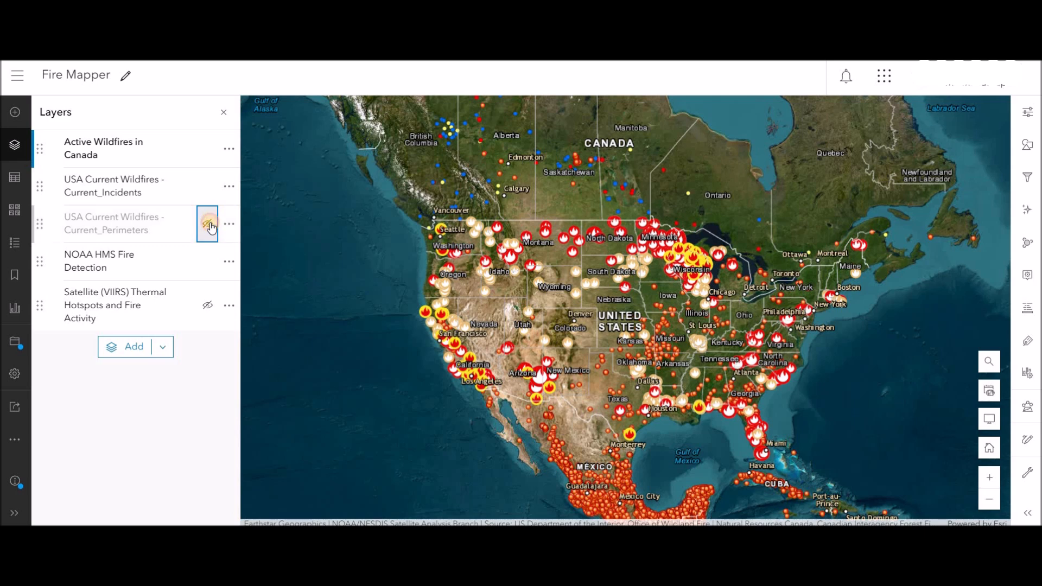
left_click(210, 187)
left_click(209, 186)
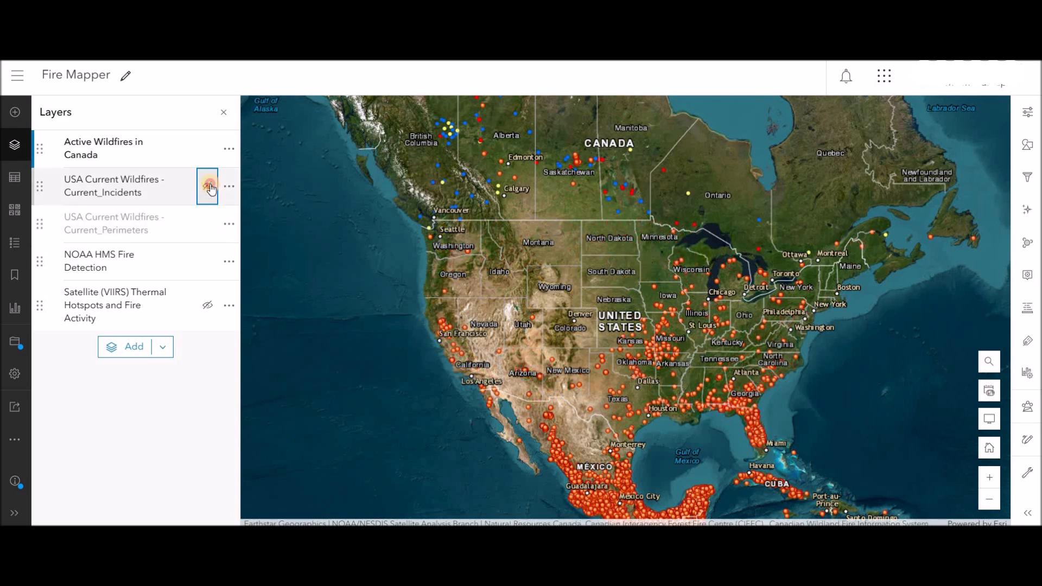
left_click(209, 145)
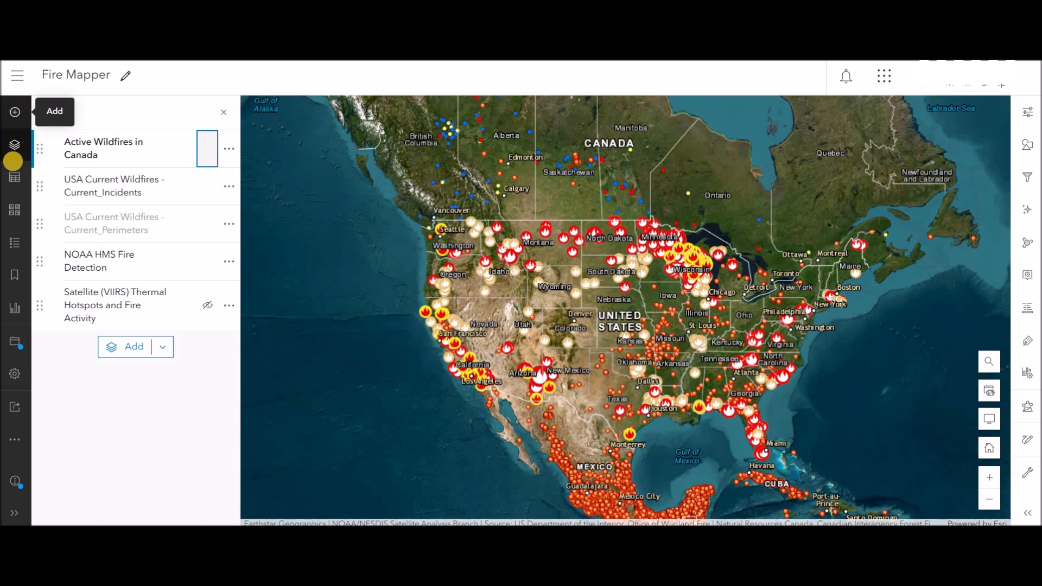
Review the map's tables, layers, legend and map properties, including the explanation of preserving map scale
left_click(15, 177)
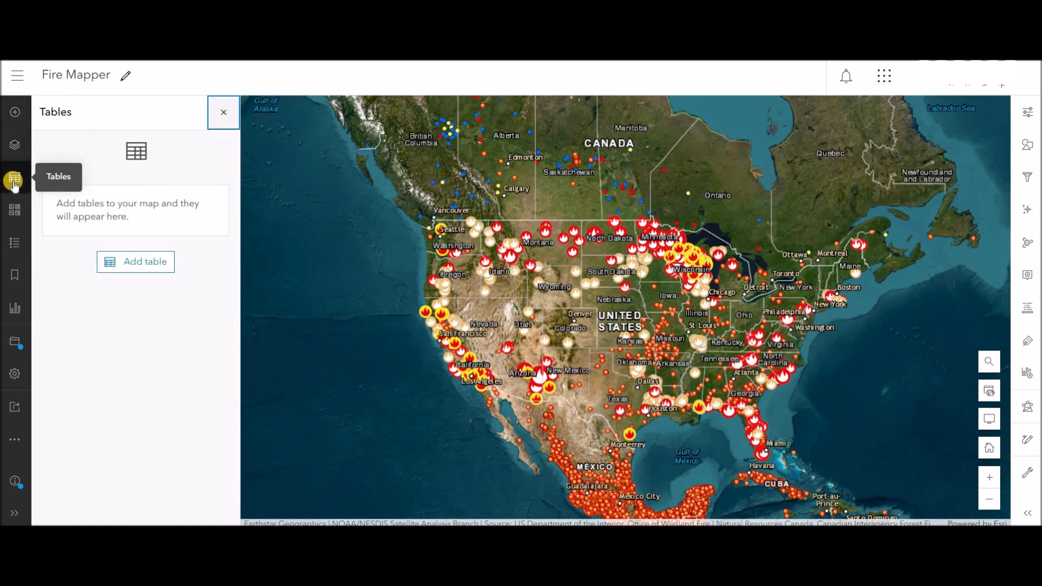
left_click(14, 145)
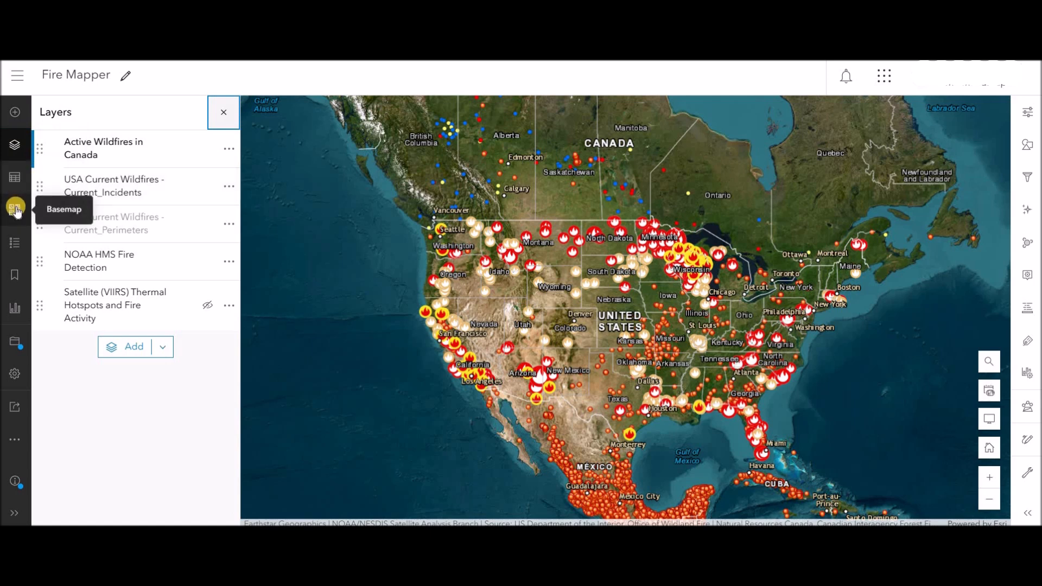
left_click(14, 246)
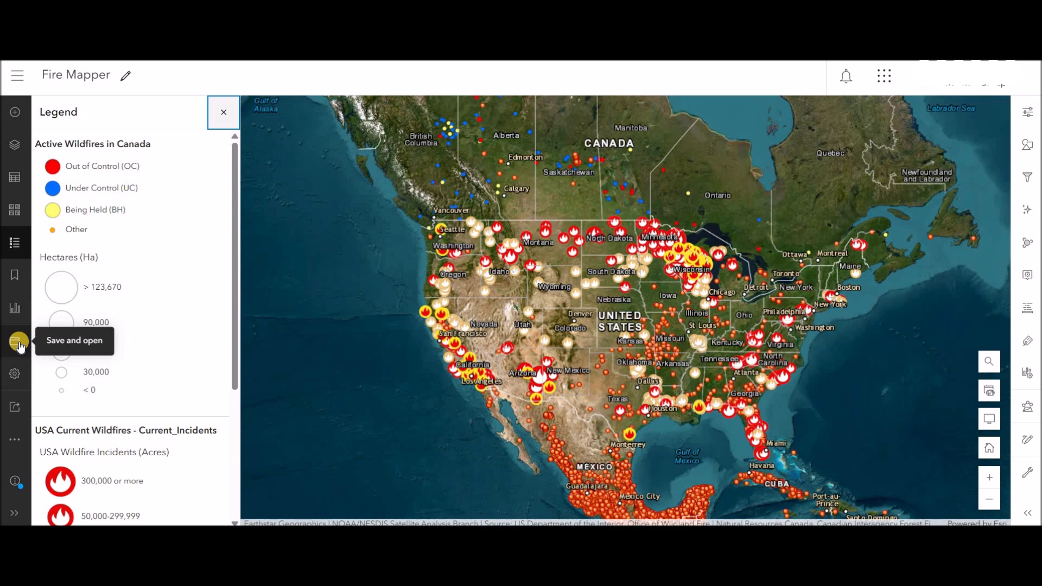
left_click(21, 373)
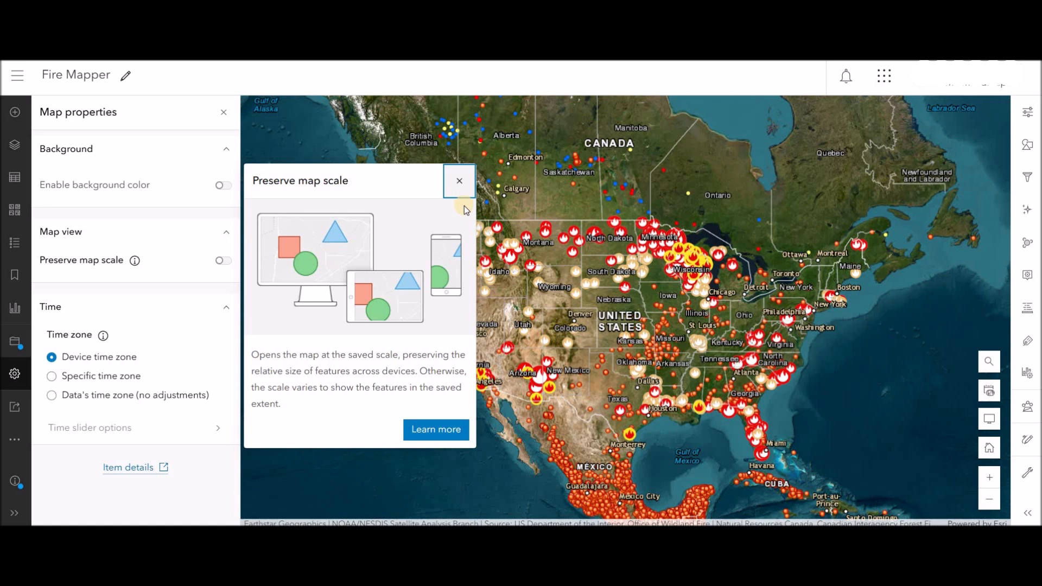
left_click(459, 182)
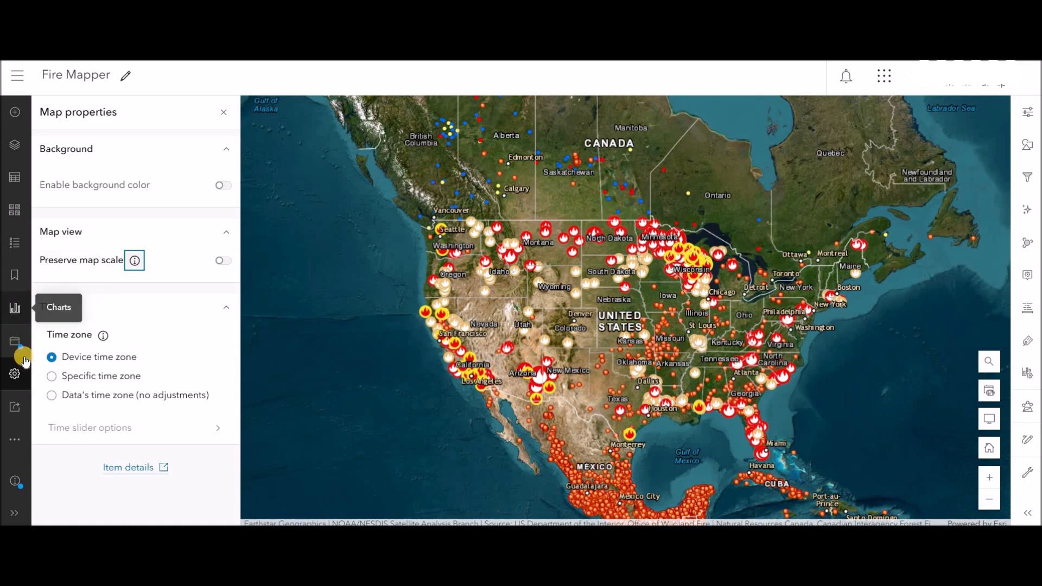
Save a copy of the map titled Fire Mapper_2_new_map_viewer in the maps folder
left_click(22, 340)
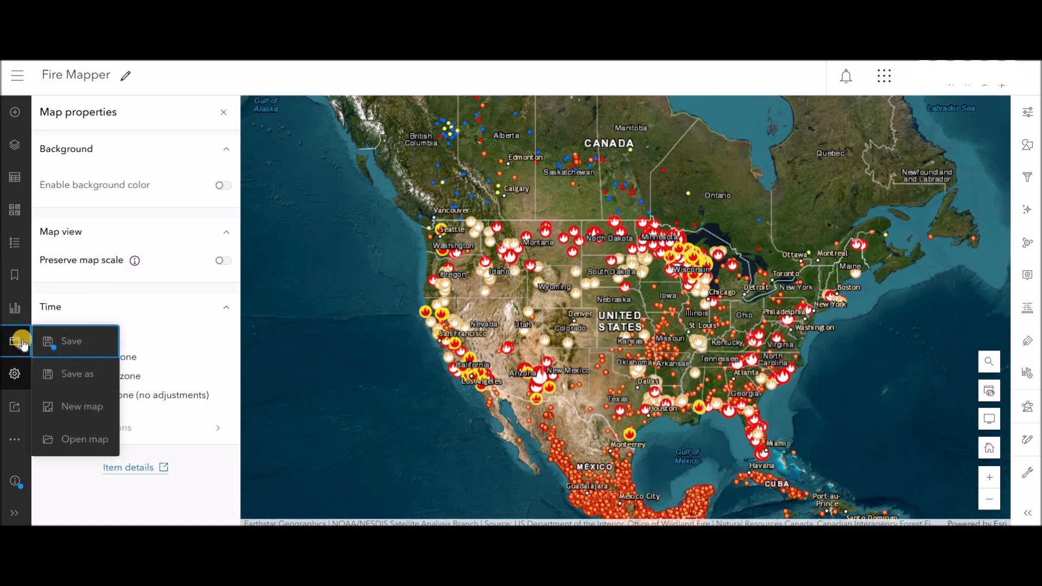
left_click(172, 384)
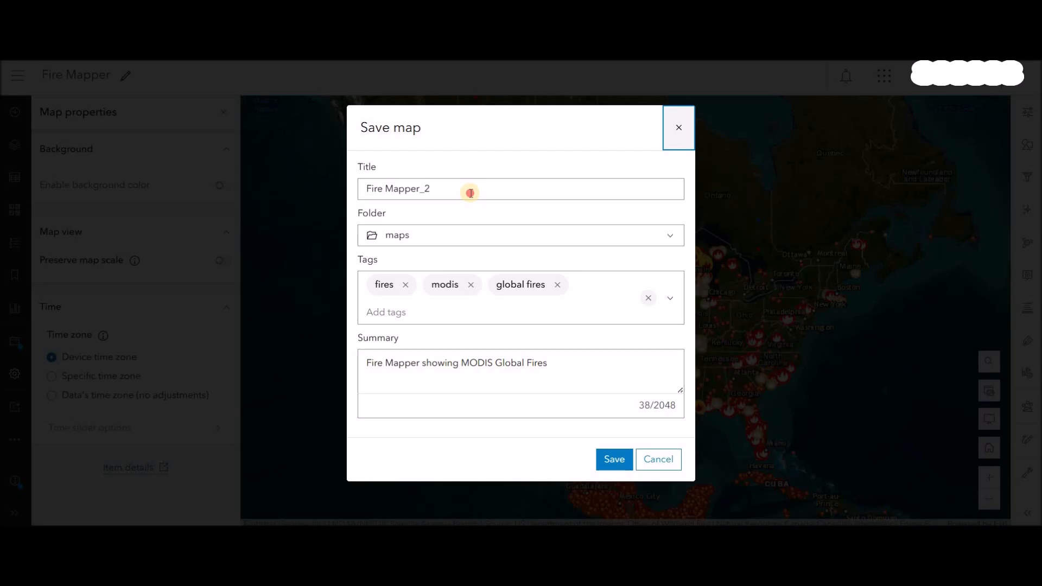
left_click(471, 198)
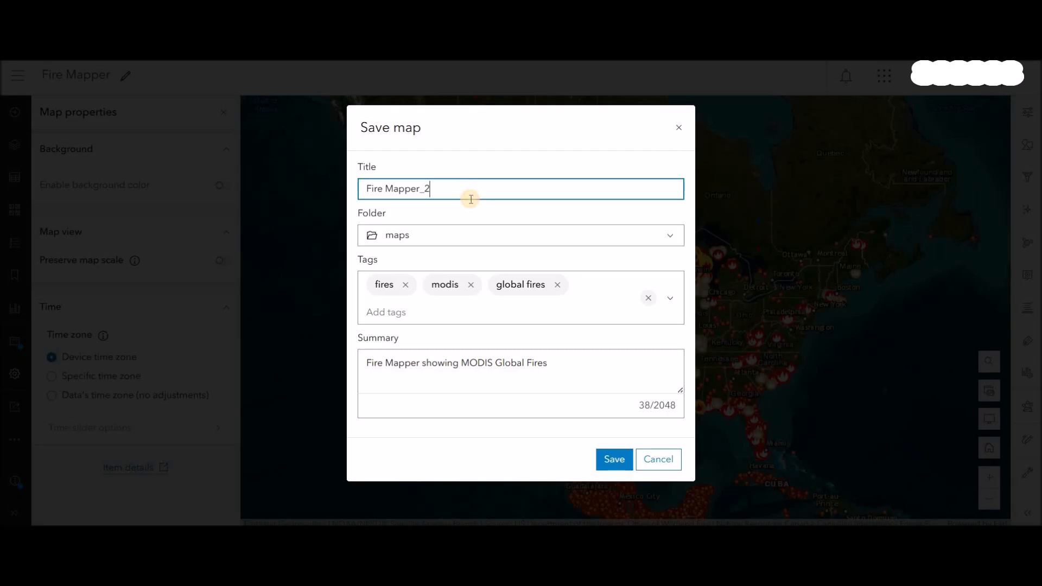
type("_new_map_viewer")
left_click(621, 460)
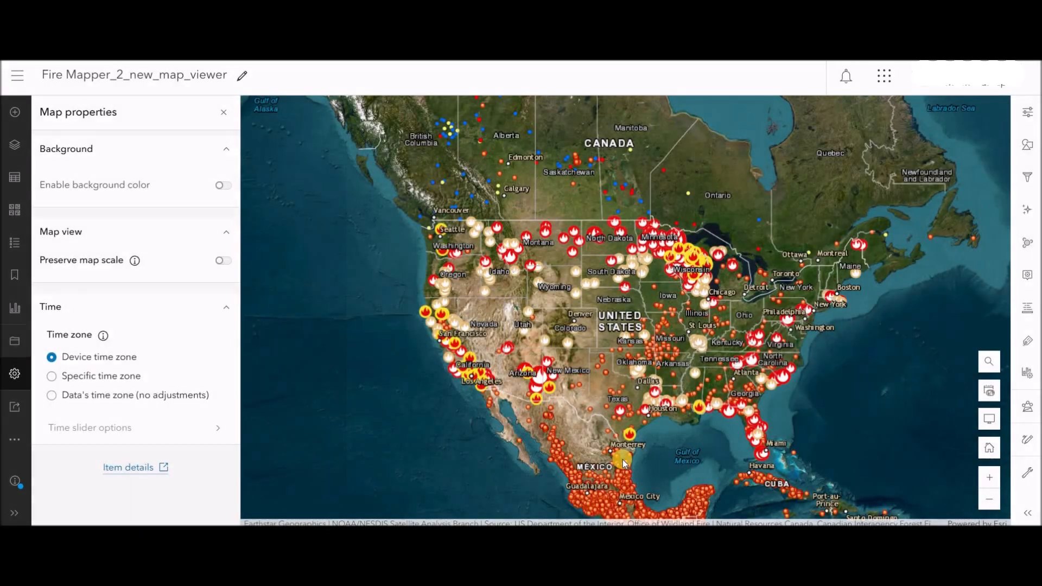
Examine the properties and symbology of the Active Wildfires in Canada layer
left_click(13, 145)
left_click(106, 152)
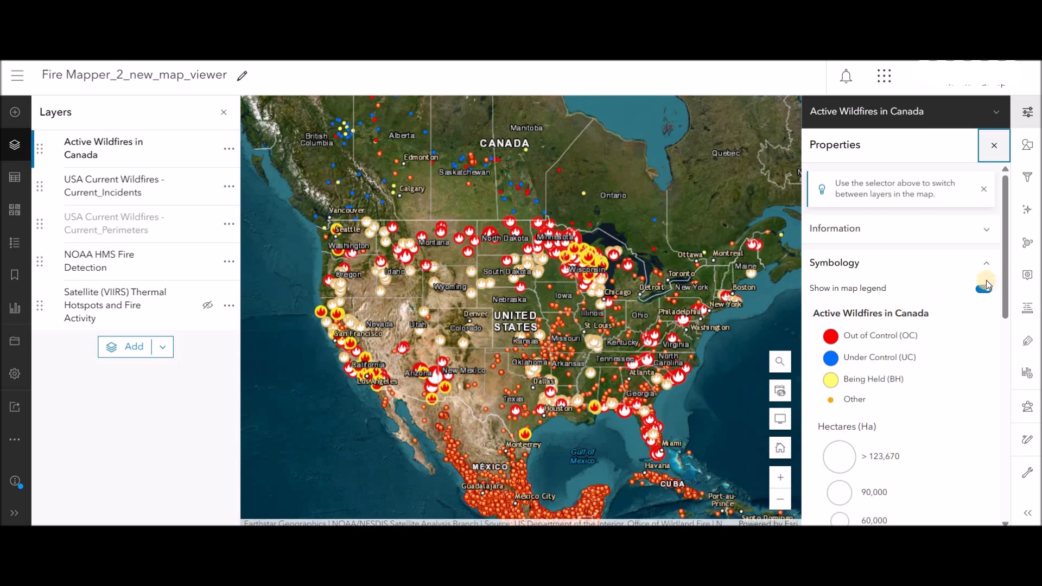
left_click_drag(1007, 287, 1007, 333)
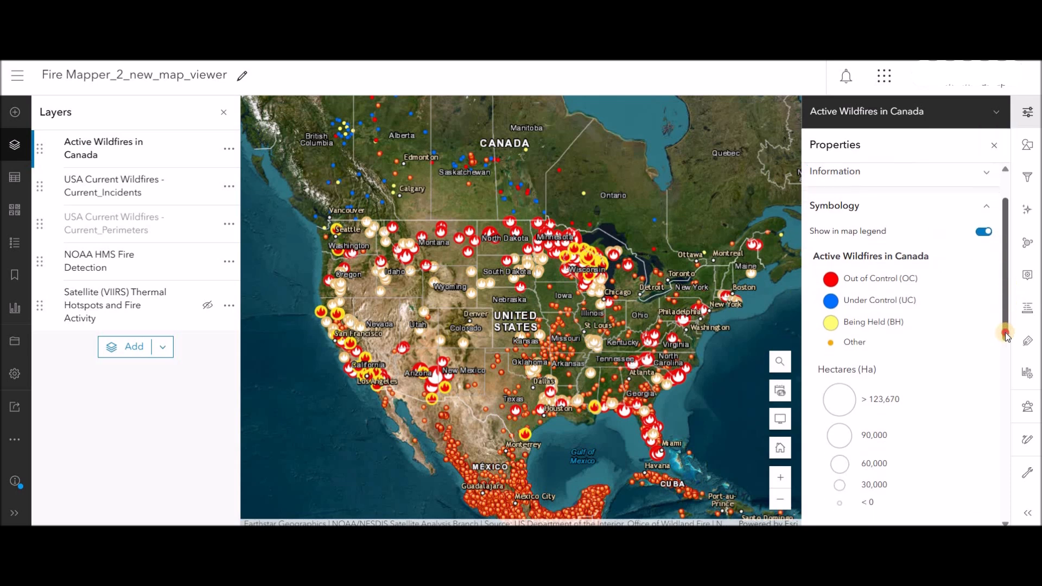
Review the Types and Size style options of the Active Wildfires in Canada layer and finish styling without altering its settings
left_click(1028, 145)
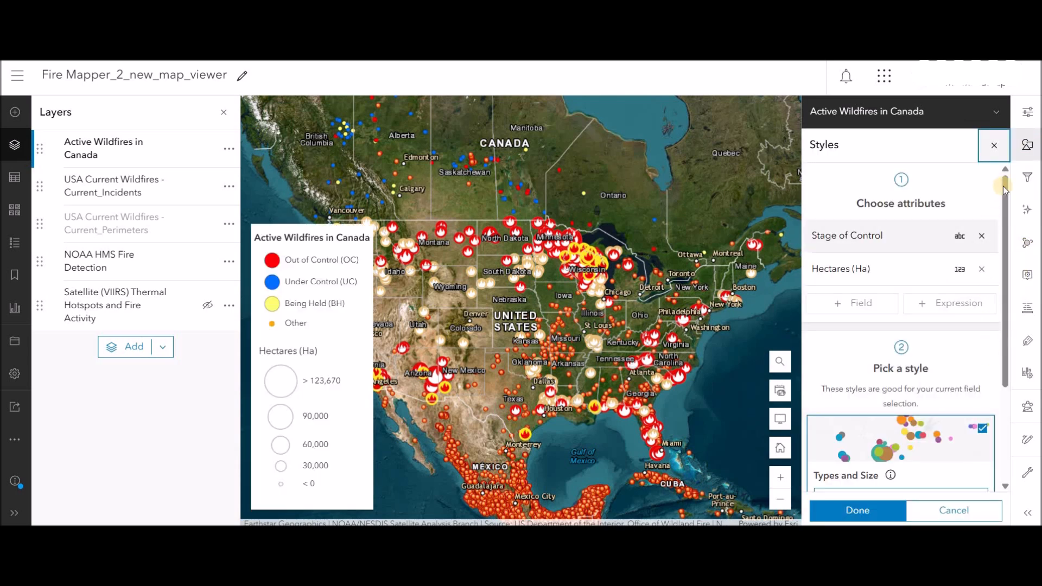
left_click_drag(1002, 255, 1005, 377)
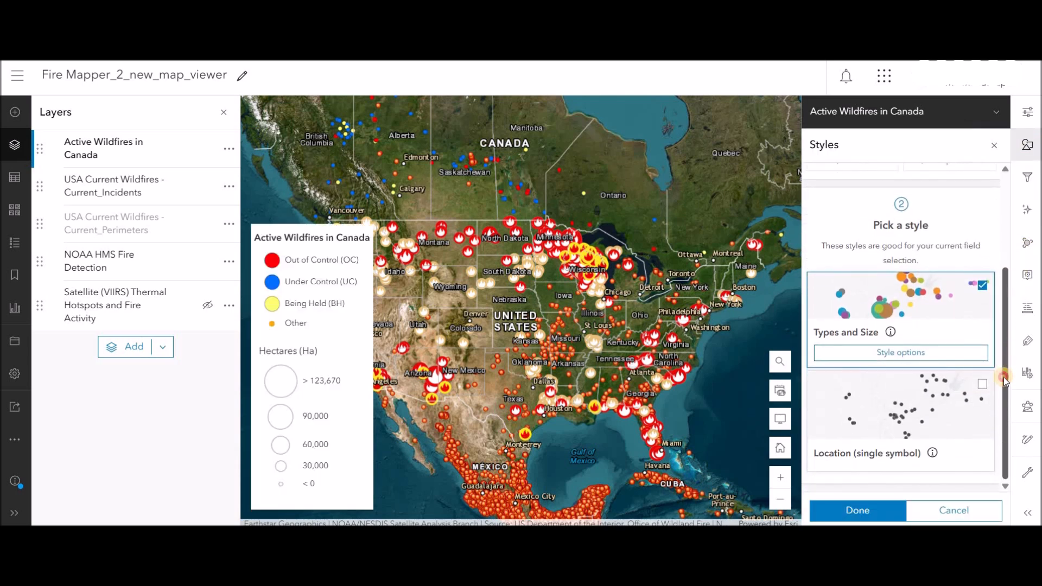
left_click(898, 353)
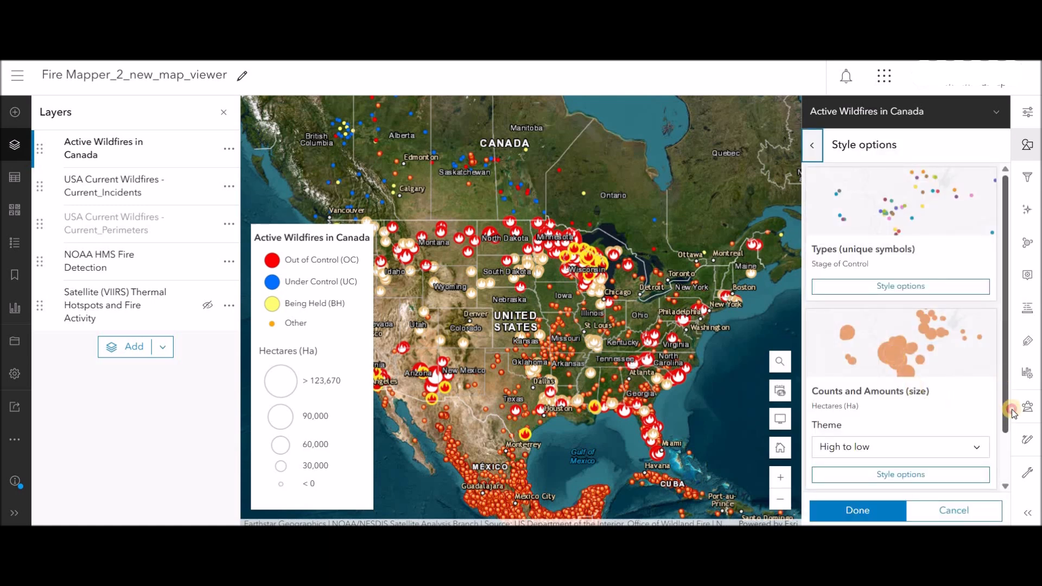
scroll(1007, 408, "down", 1)
scroll(1012, 347, "up", 1)
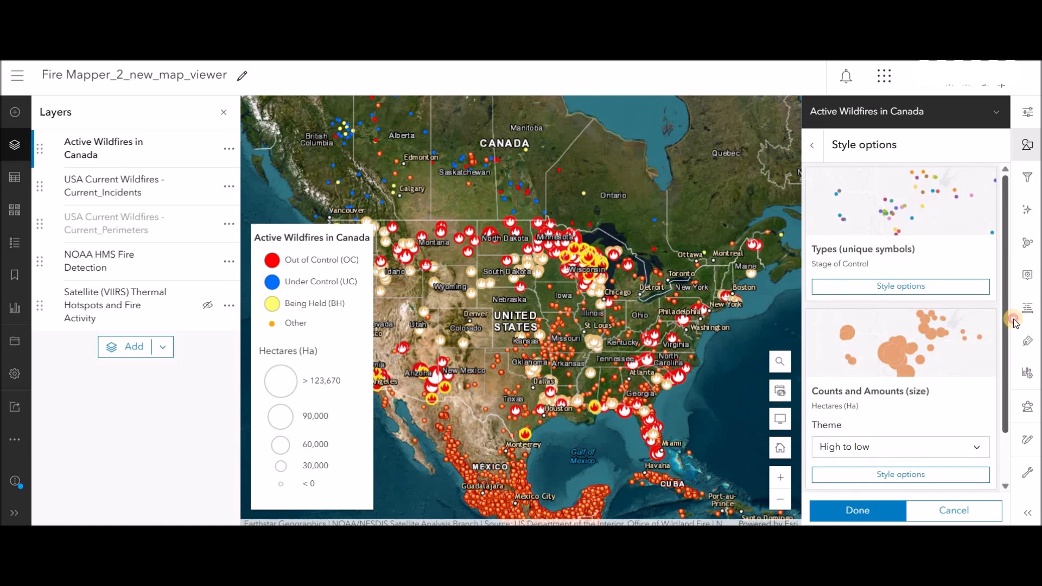
scroll(1016, 399, "down", 1)
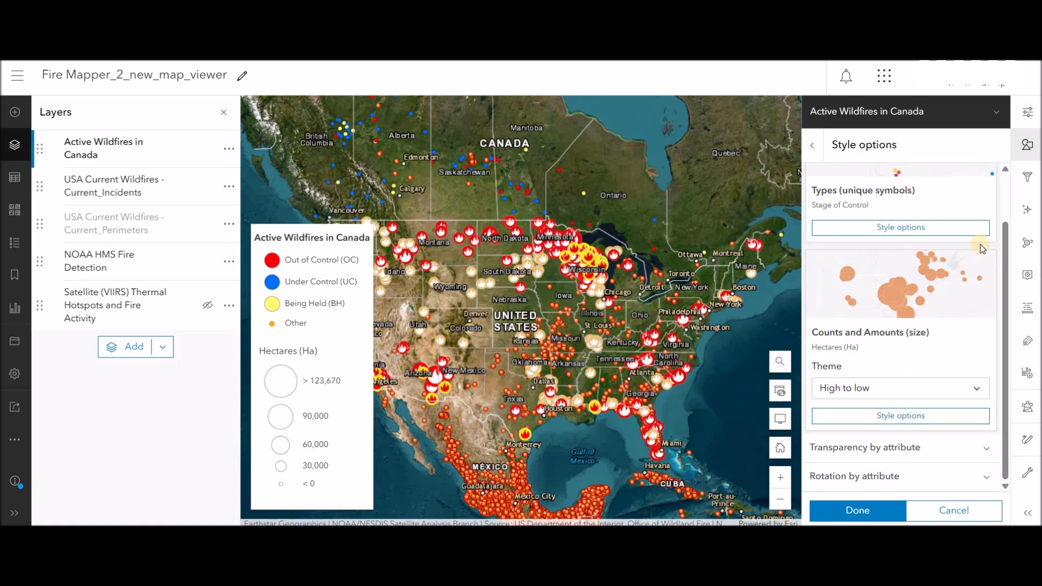
scroll(1007, 211, "up", 1)
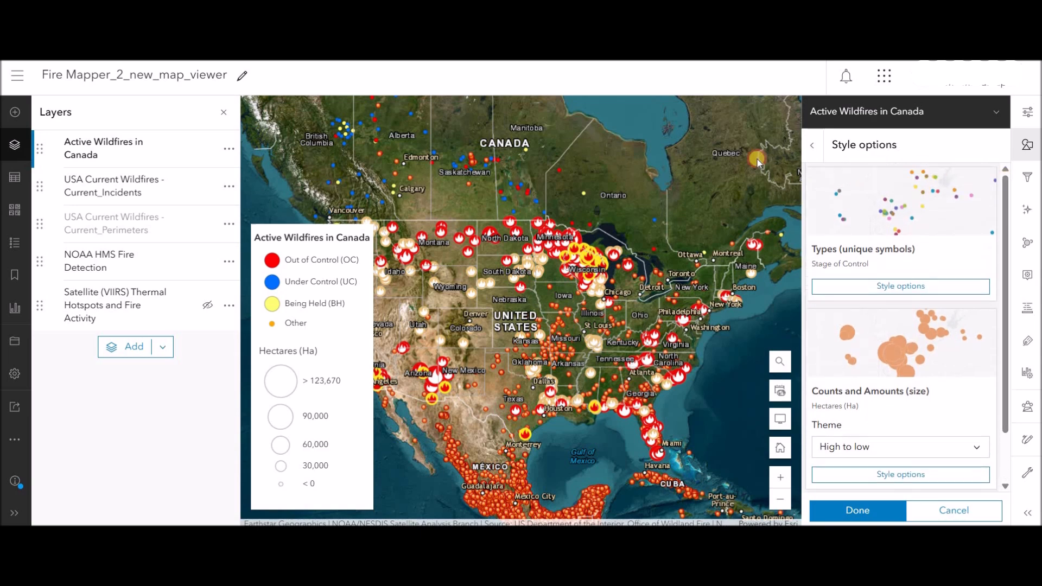
left_click(812, 145)
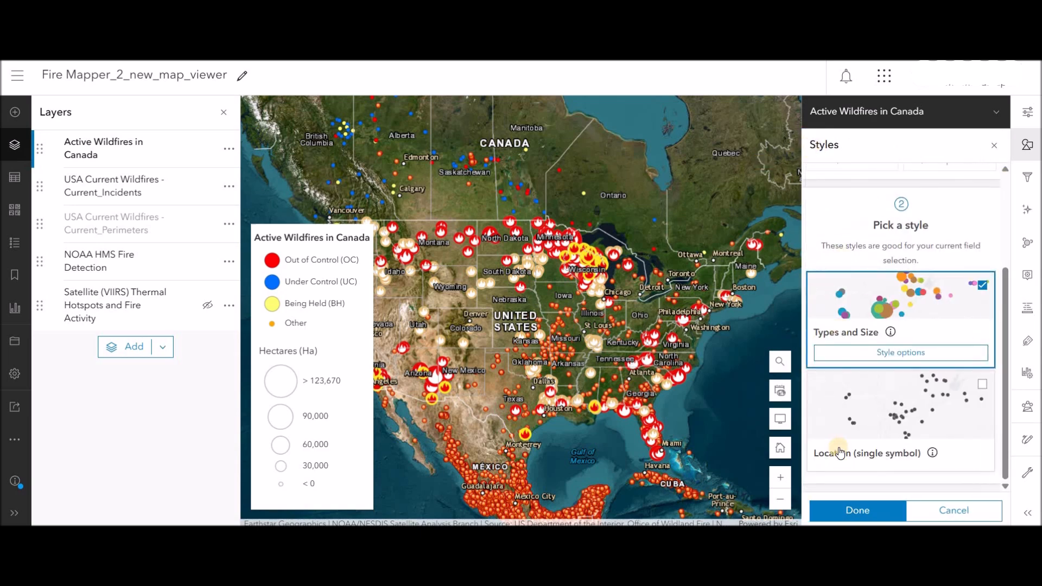
left_click(854, 509)
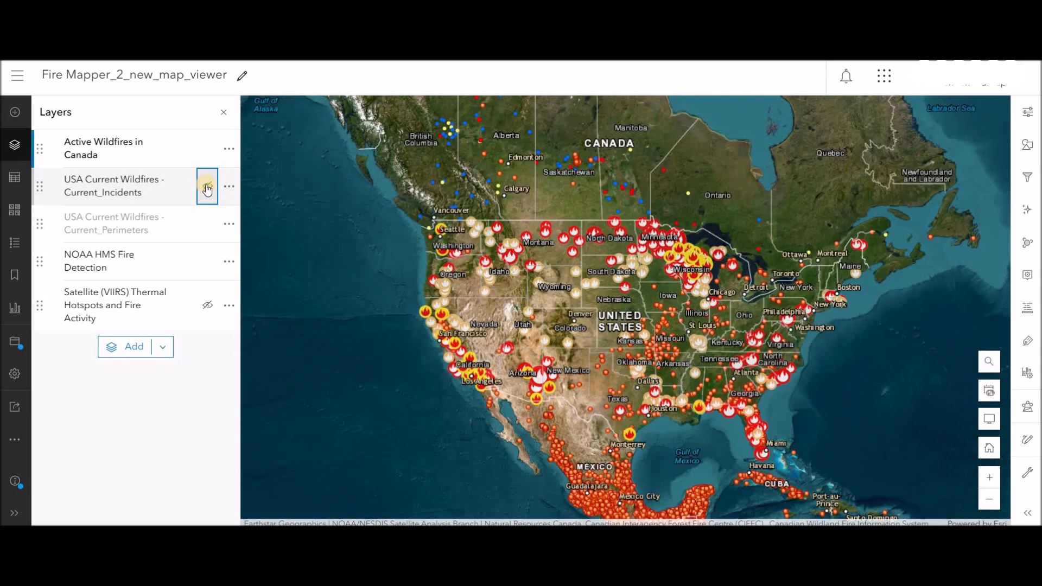
Toggle the USA Current Wildfires - Current_Incidents and NOAA HMS Fire Detection layers off and on to compare their symbols
left_click(207, 187)
left_click(207, 187)
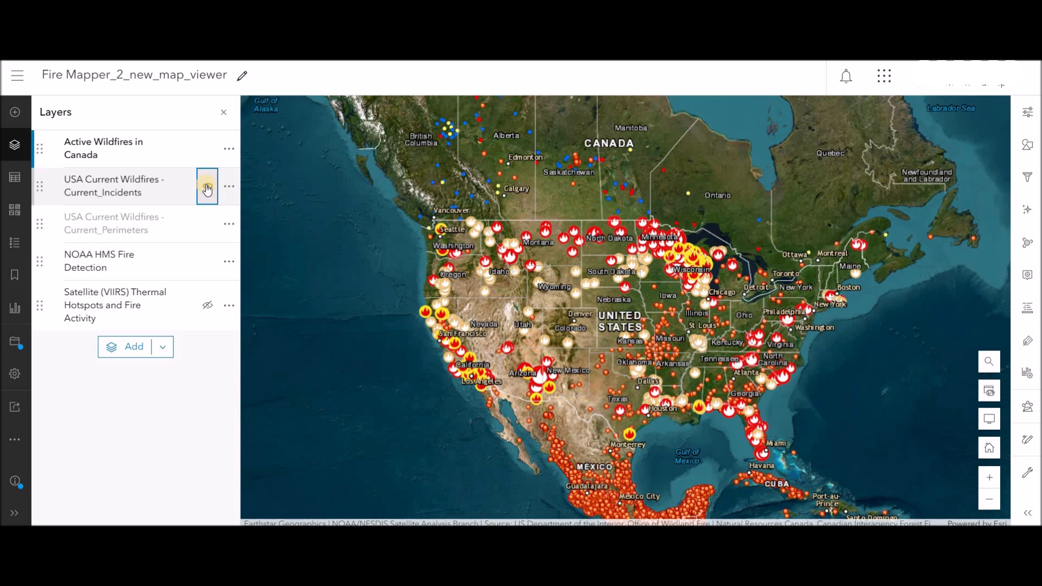
left_click(207, 263)
left_click(207, 262)
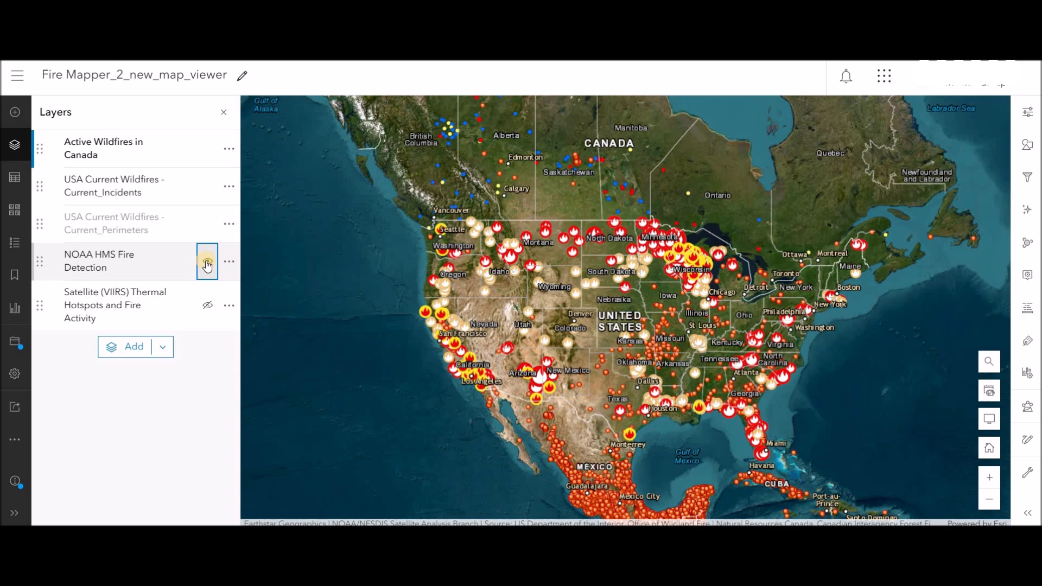
Review the effects available for the NOAA HMS Fire Detection and Active Wildfires in Canada layers
left_click(166, 266)
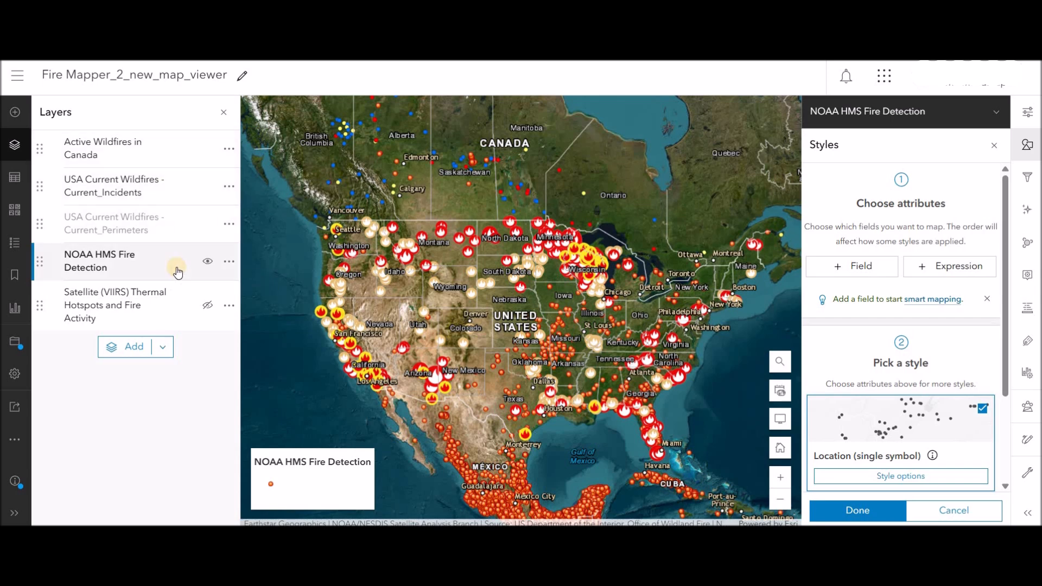
left_click(1027, 211)
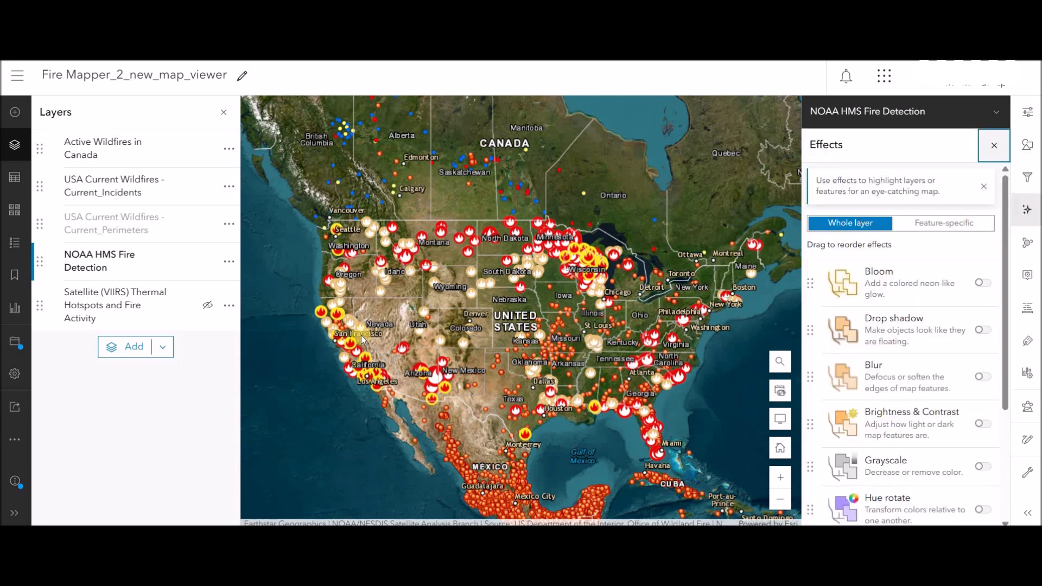
left_click(126, 157)
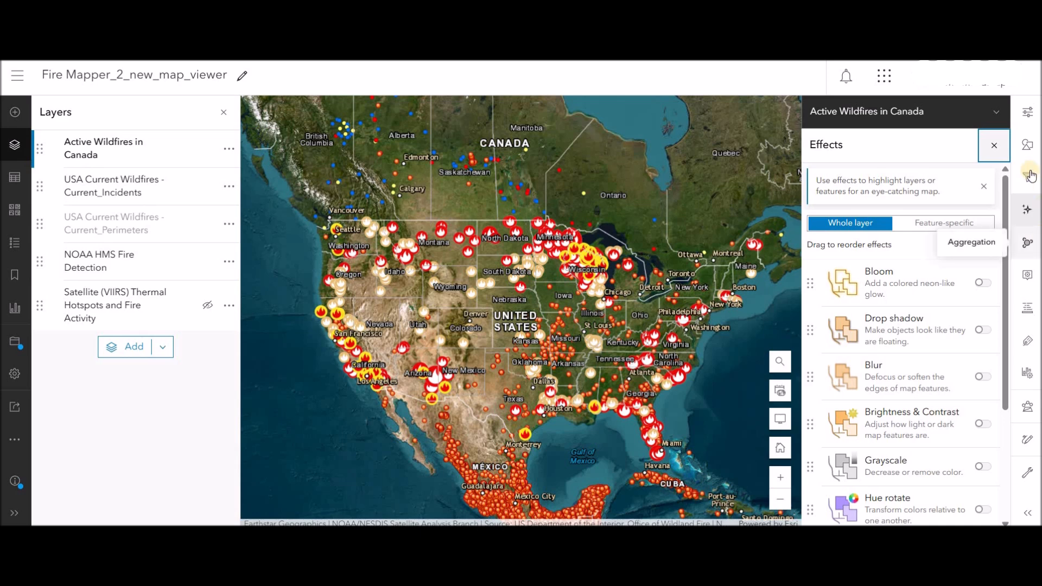
Compare the style settings of the wildfire layers, ending on the NOAA HMS Fire Detection layer's styles
left_click(1027, 144)
left_click(84, 305)
left_click(98, 266)
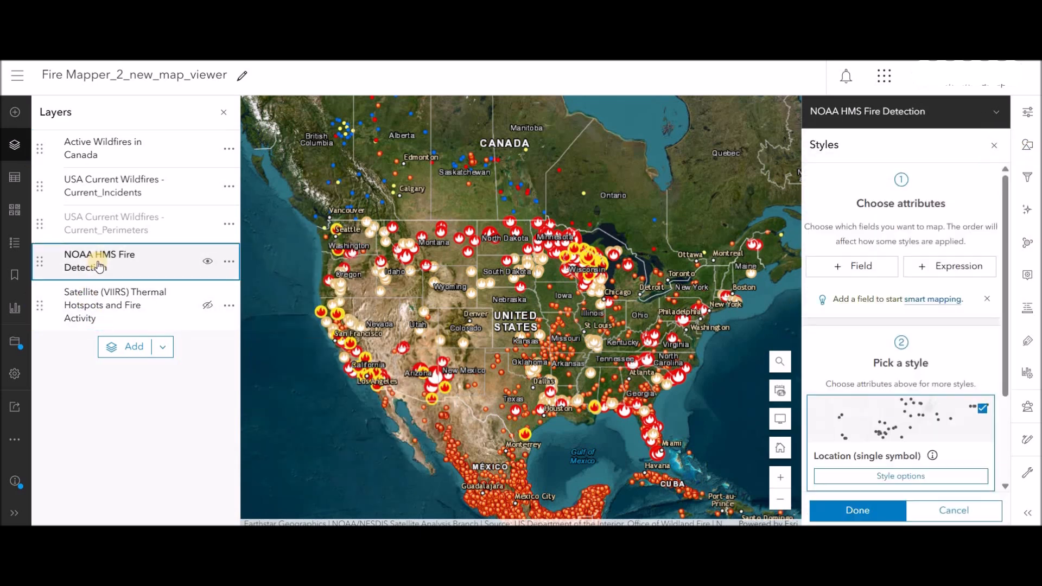
left_click(98, 174)
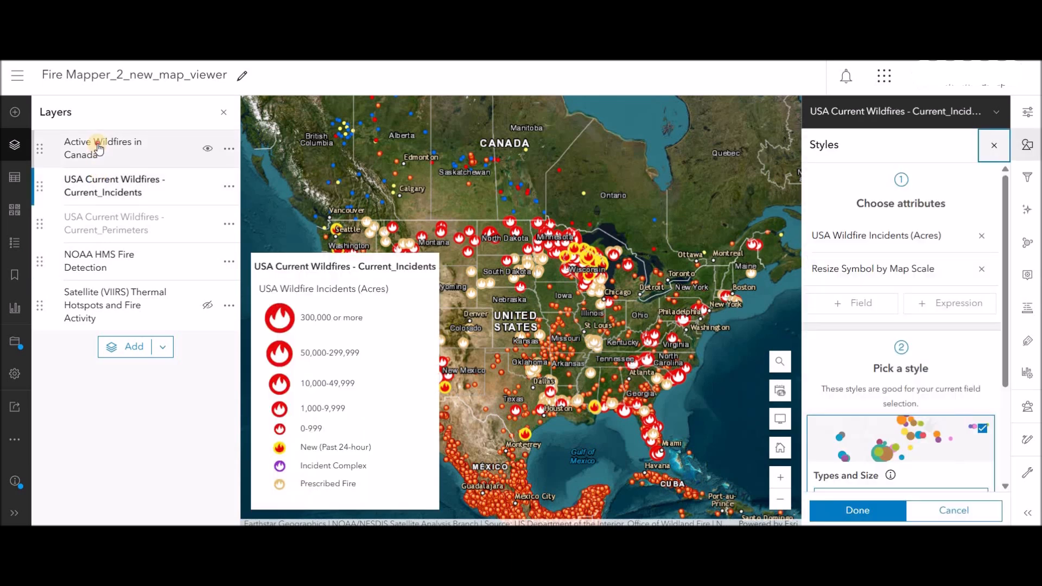
left_click(98, 149)
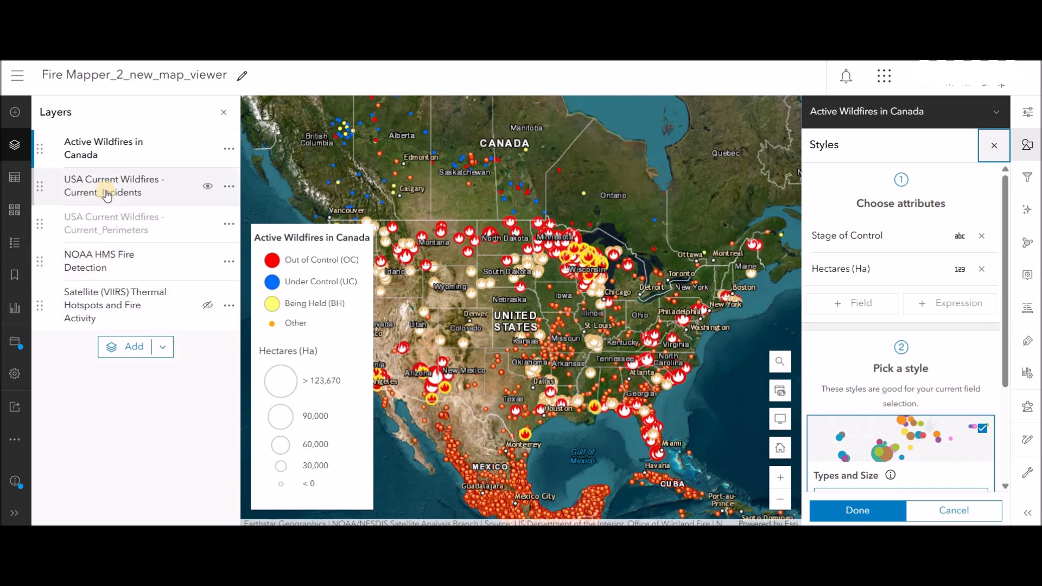
left_click(137, 267)
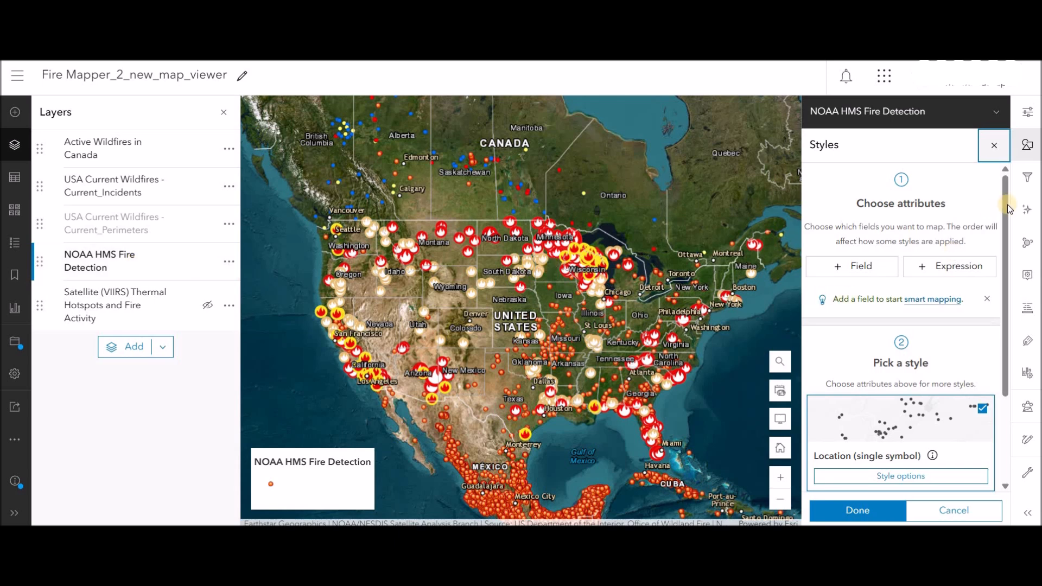
Apply the Heat Map style to the NOAA HMS Fire Detection layer and finish styling
left_click_drag(1005, 257, 1004, 346)
left_click(944, 415)
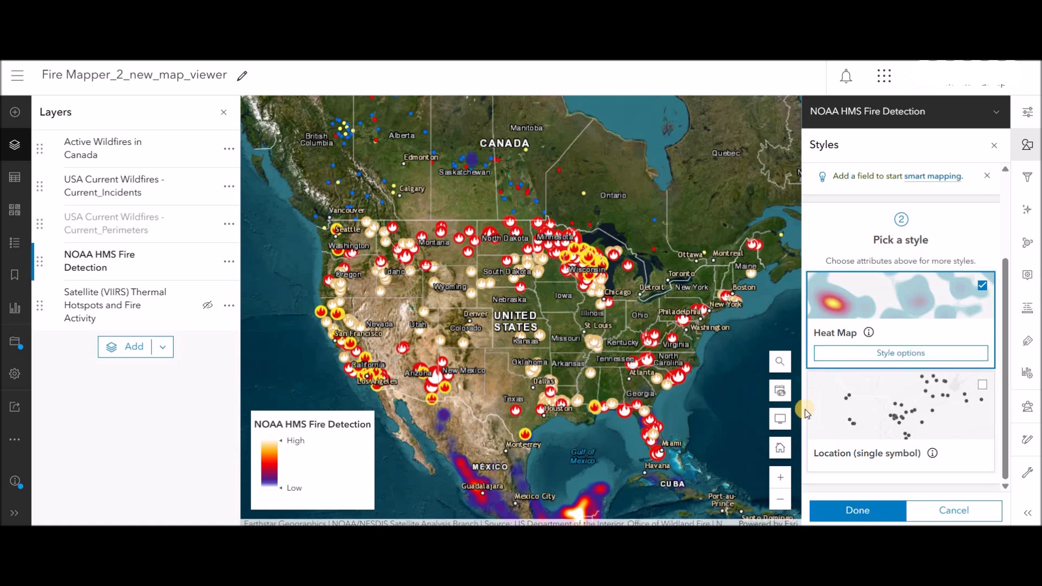
left_click(876, 506)
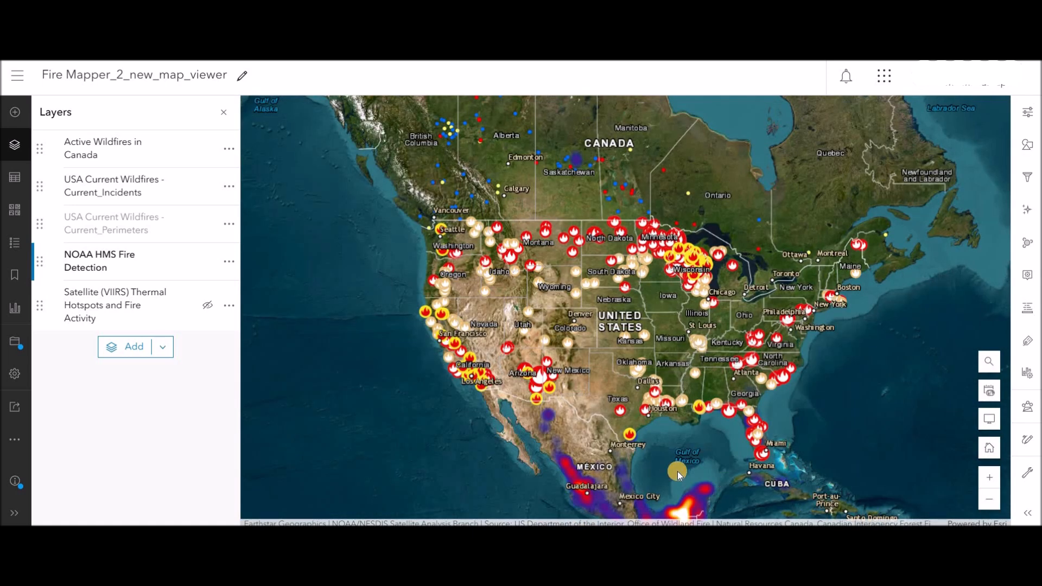
Add a label class to the Active Wildfires in Canada layer
left_click(132, 293)
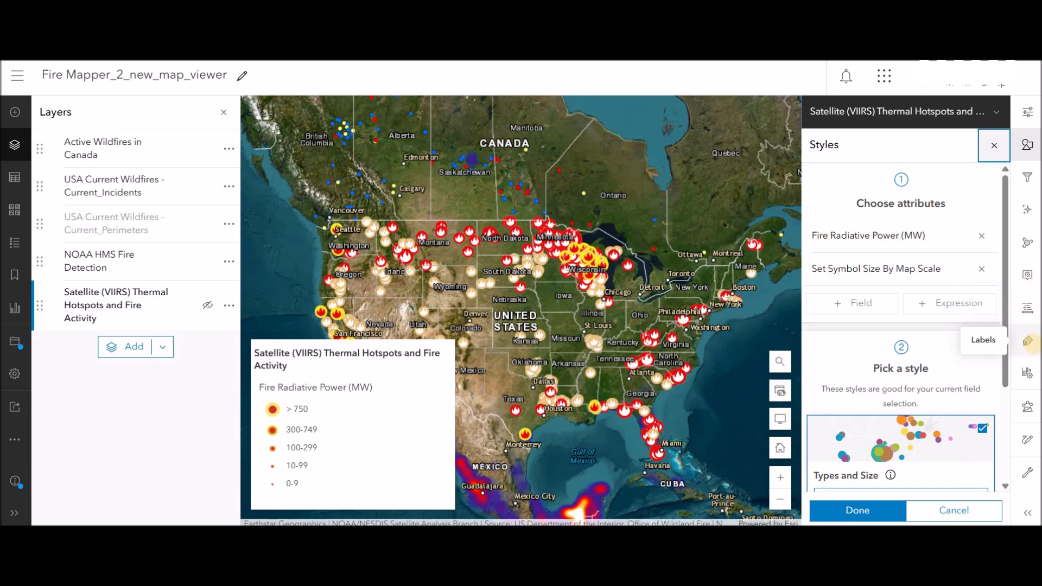
left_click(133, 148)
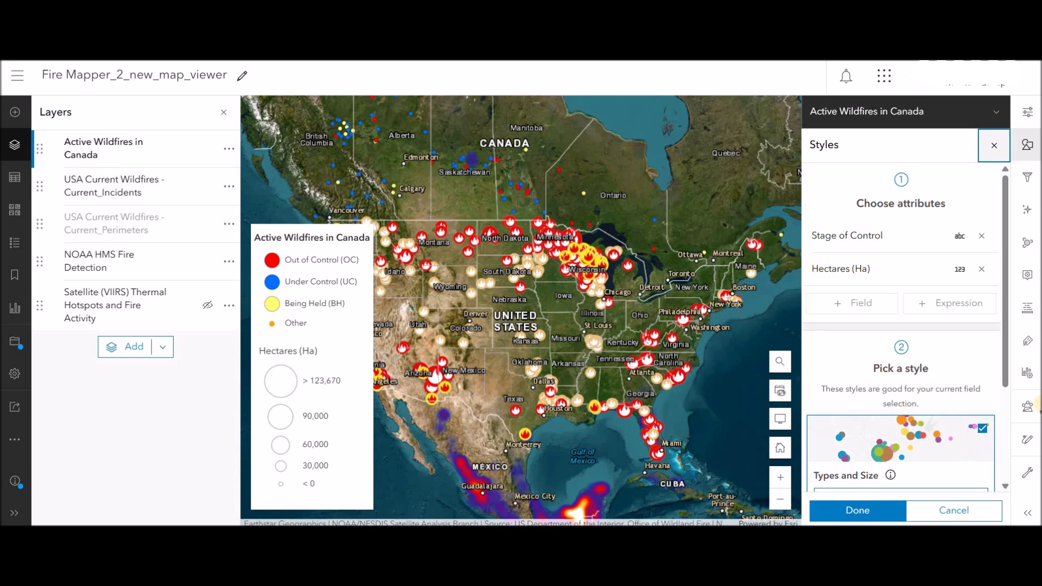
left_click(1028, 341)
scroll(469, 152, "up", 3)
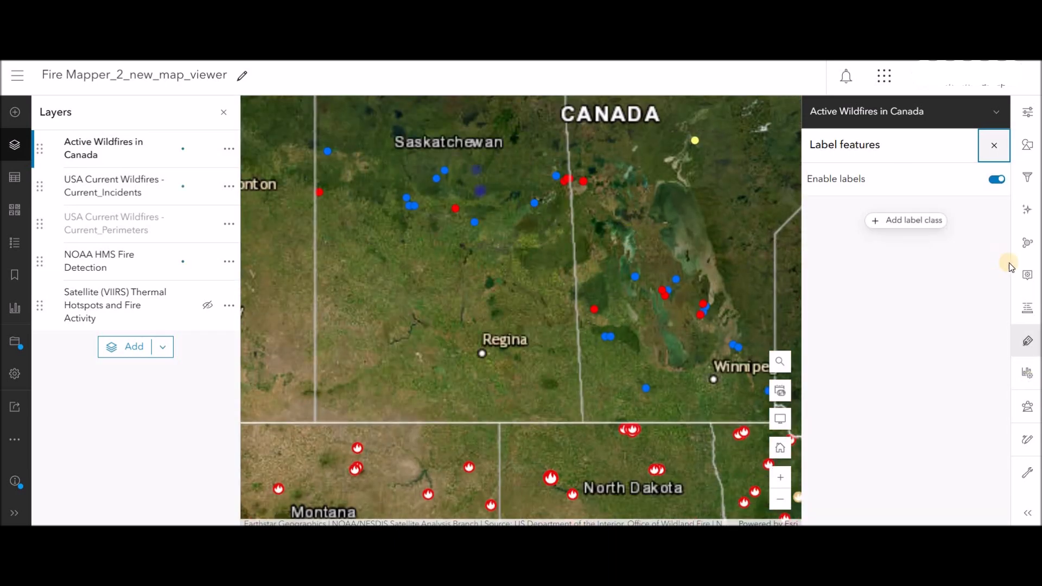
left_click(928, 232)
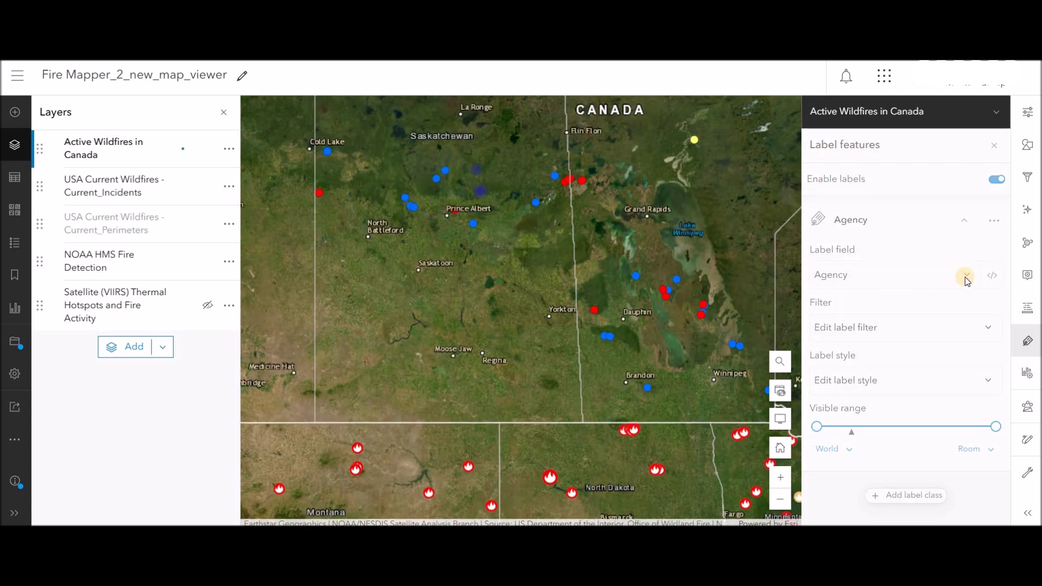
Change the label field of the Active Wildfires in Canada layer to Fire Name and look at the labels up close
left_click(966, 278)
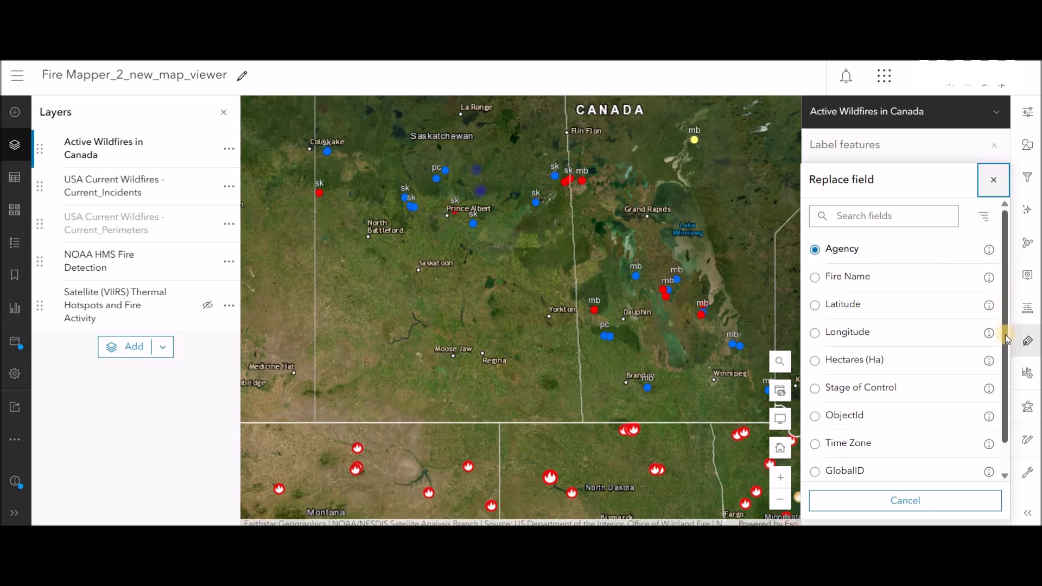
scroll(1005, 363, "down", 1)
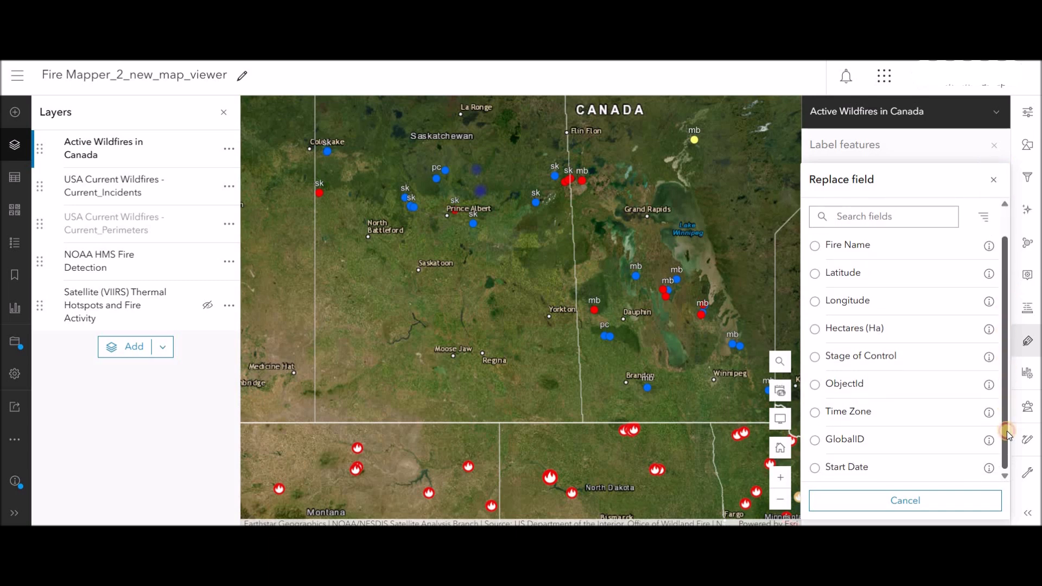
scroll(869, 326, "up", 1)
left_click(814, 276)
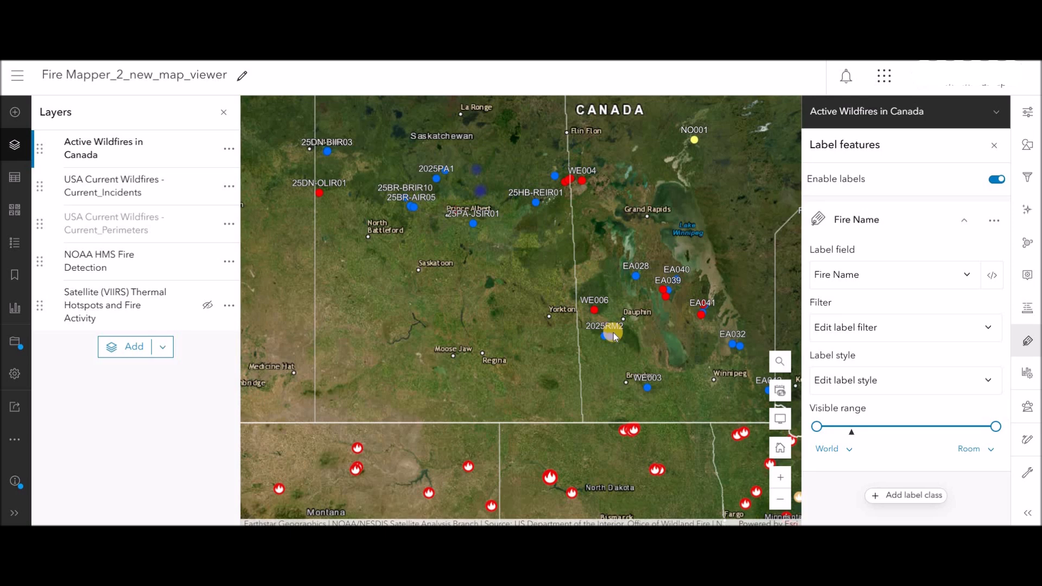
scroll(608, 309, "up", 1)
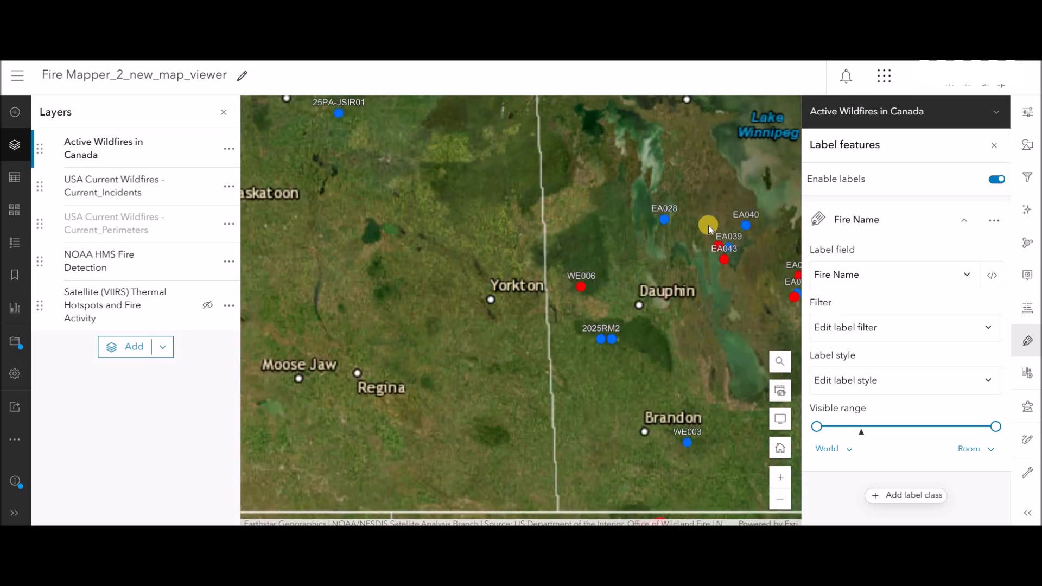
Set the label field to Agency and check the labels across Saskatchewan and Manitoba, leaving the other label fields unselected
left_click(976, 276)
left_click(842, 253)
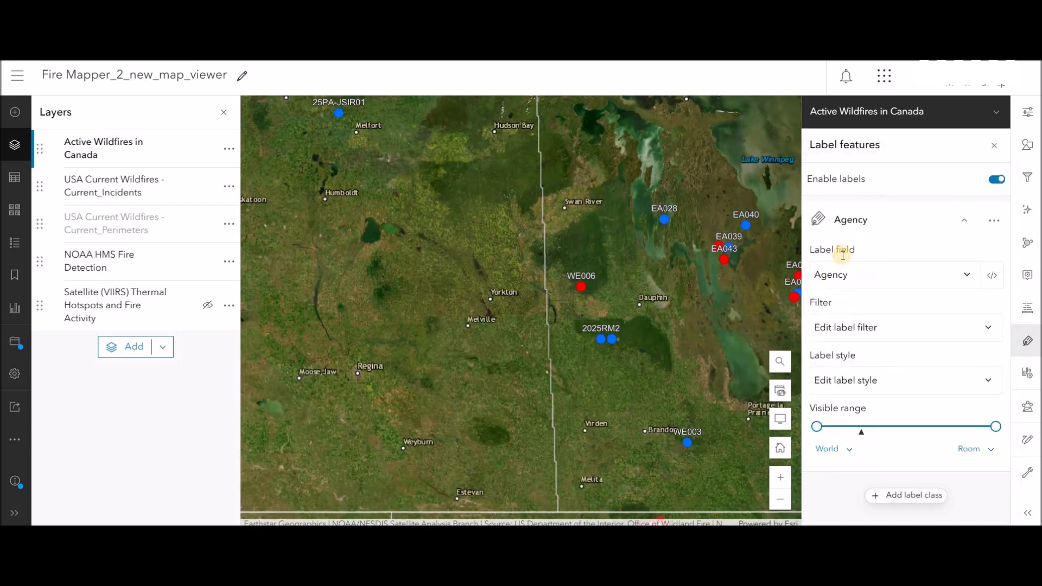
left_click_drag(589, 282, 658, 391)
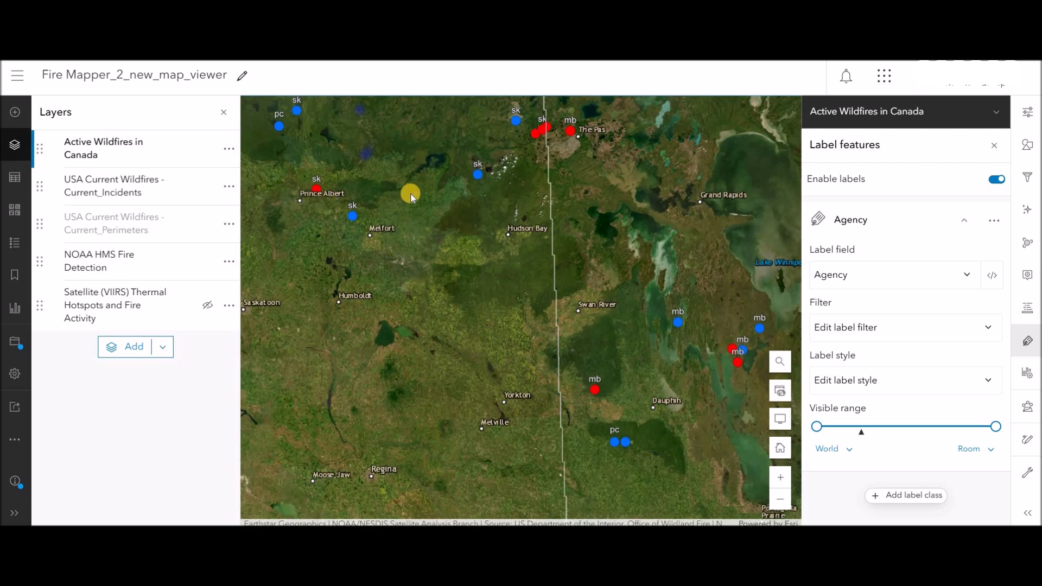
left_click_drag(515, 124, 517, 216)
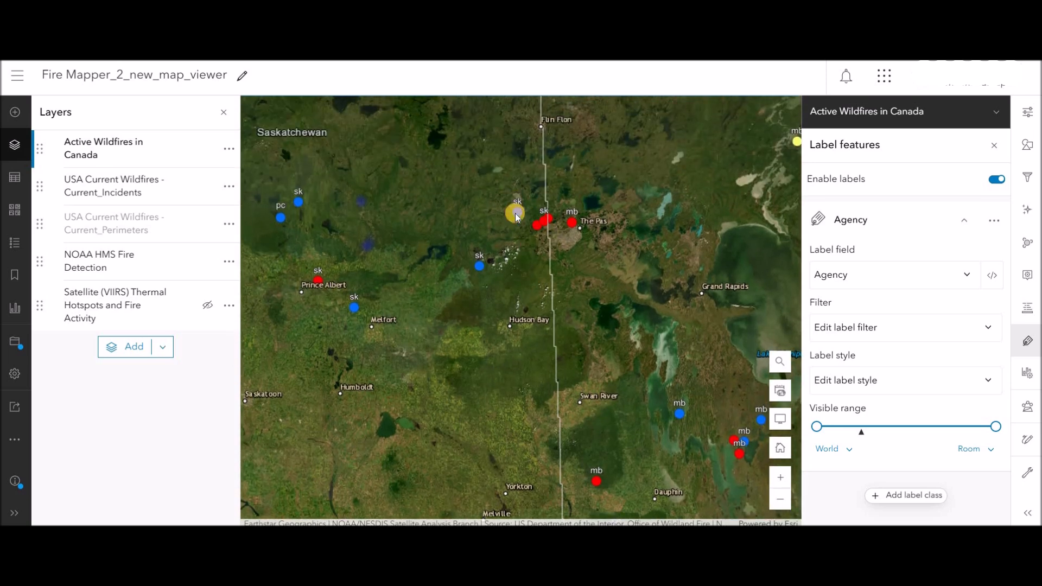
left_click_drag(610, 298, 455, 186)
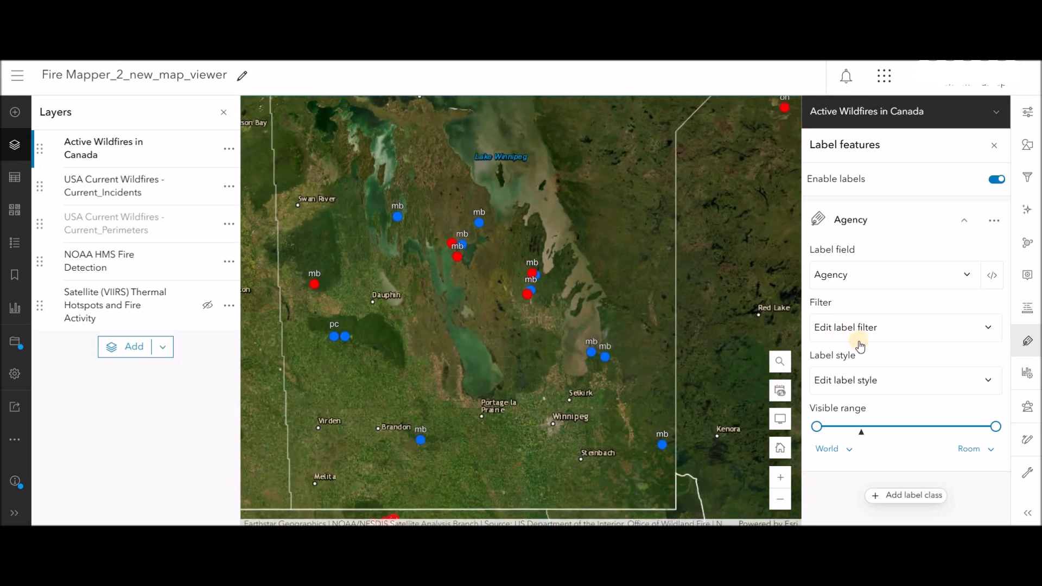
left_click(868, 275)
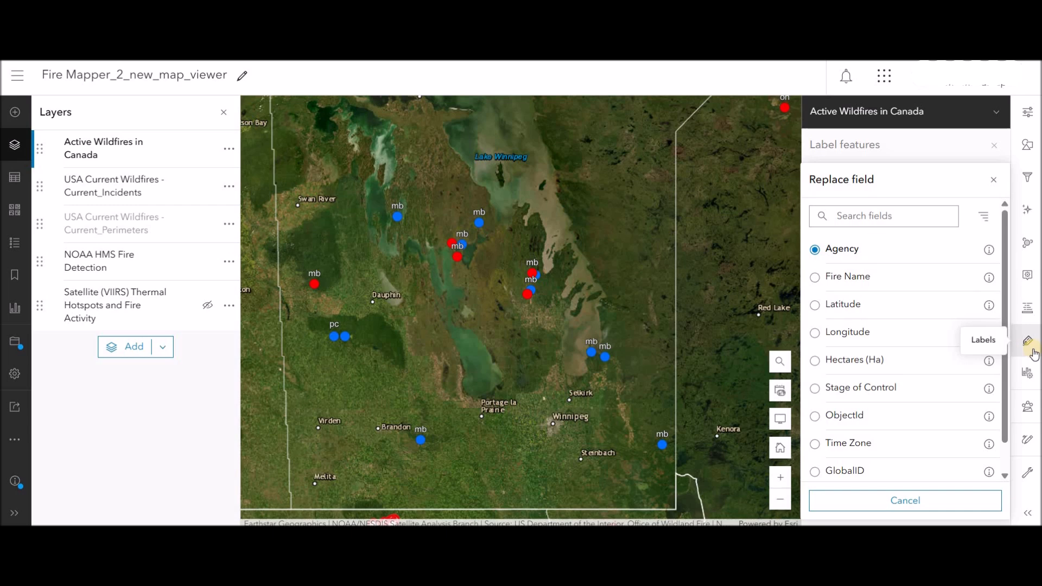
left_click(994, 180)
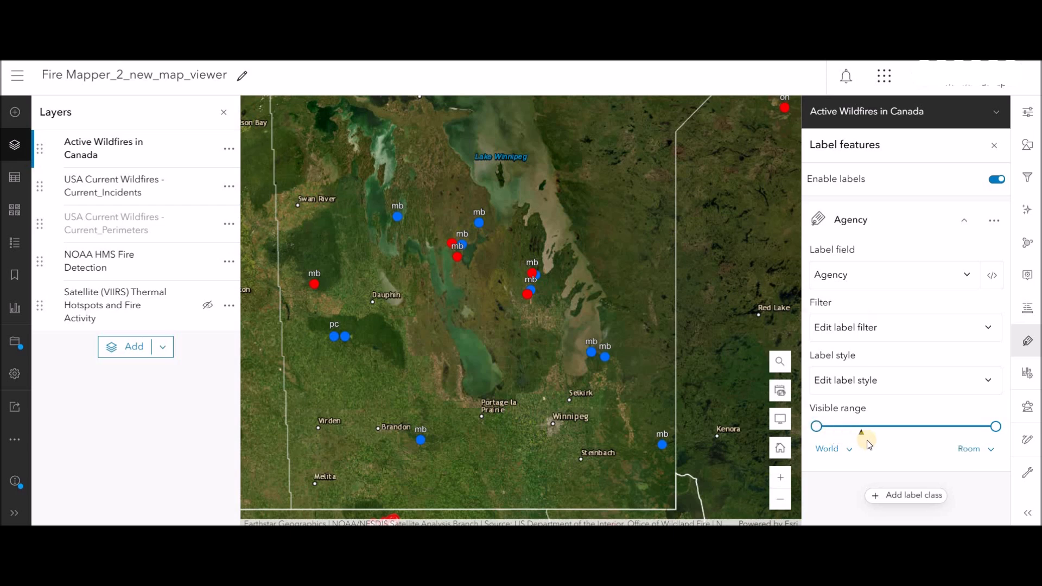
Restrict the visible range of the Agency labels to Country through Room
left_click_drag(823, 434, 846, 429)
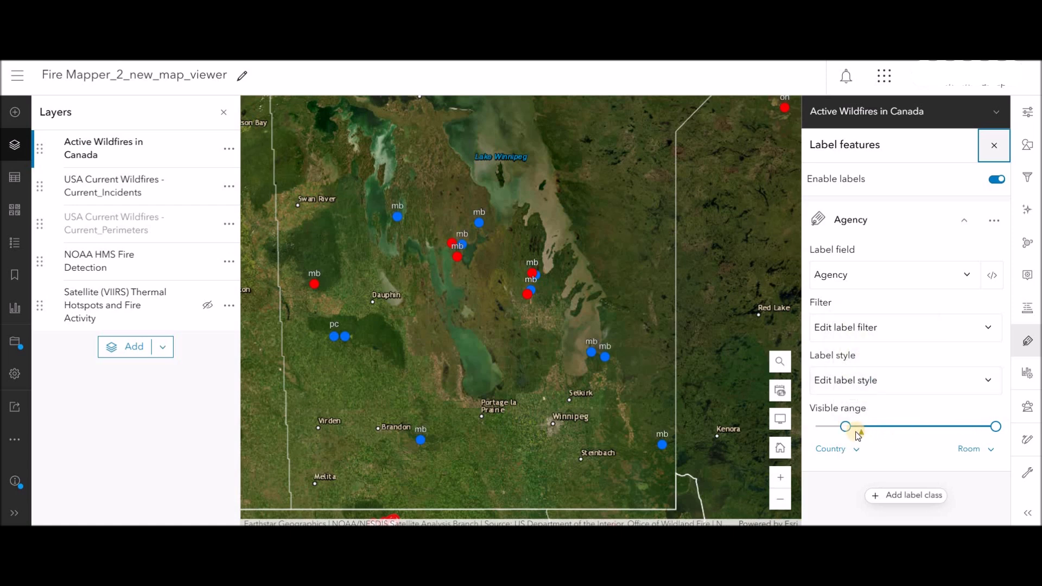
mouse_move(850, 428)
mouse_move(850, 429)
left_mouse_down()
mouse_move(867, 429)
mouse_move(850, 428)
left_mouse_up()
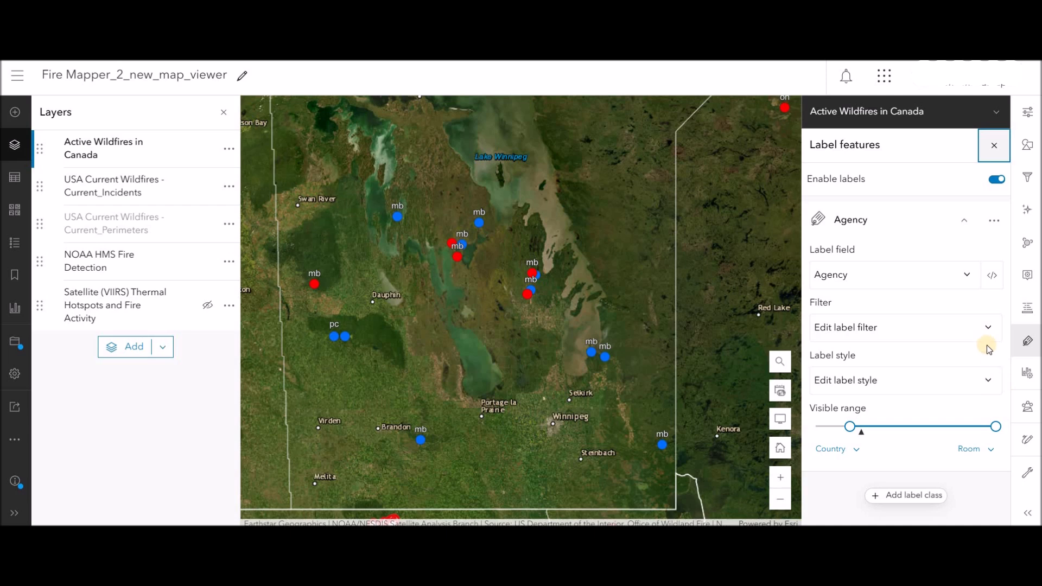
left_click(969, 232)
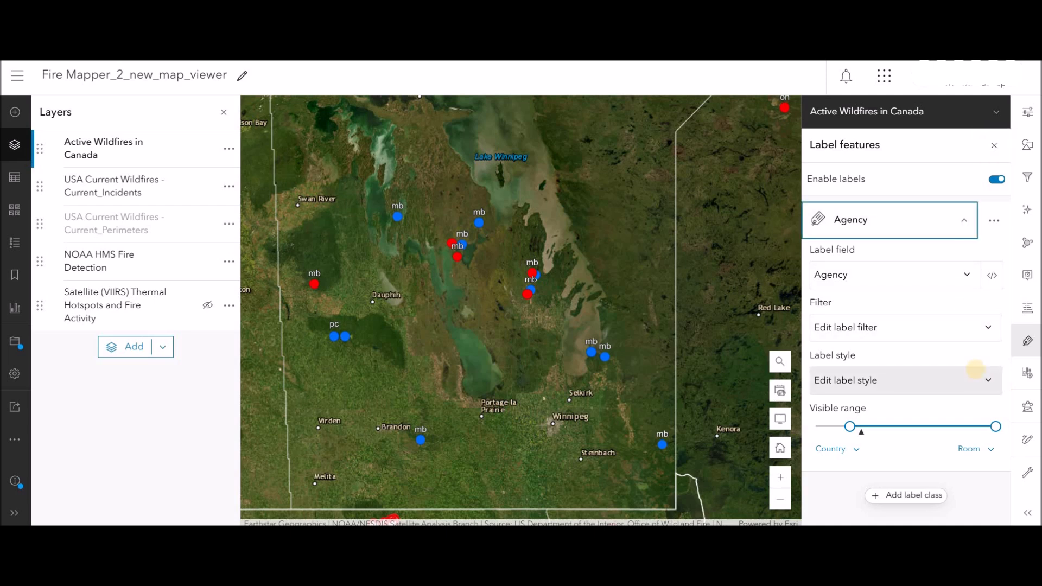
Change the halo color of the Agency labels to yellow, e3cd3b
left_click(983, 385)
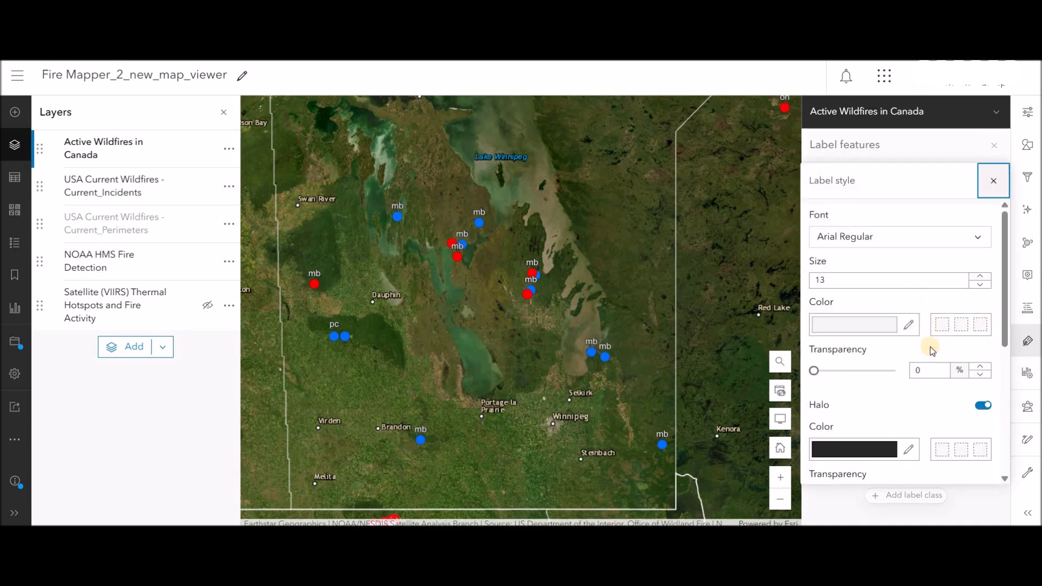
left_click(904, 448)
left_click(897, 343)
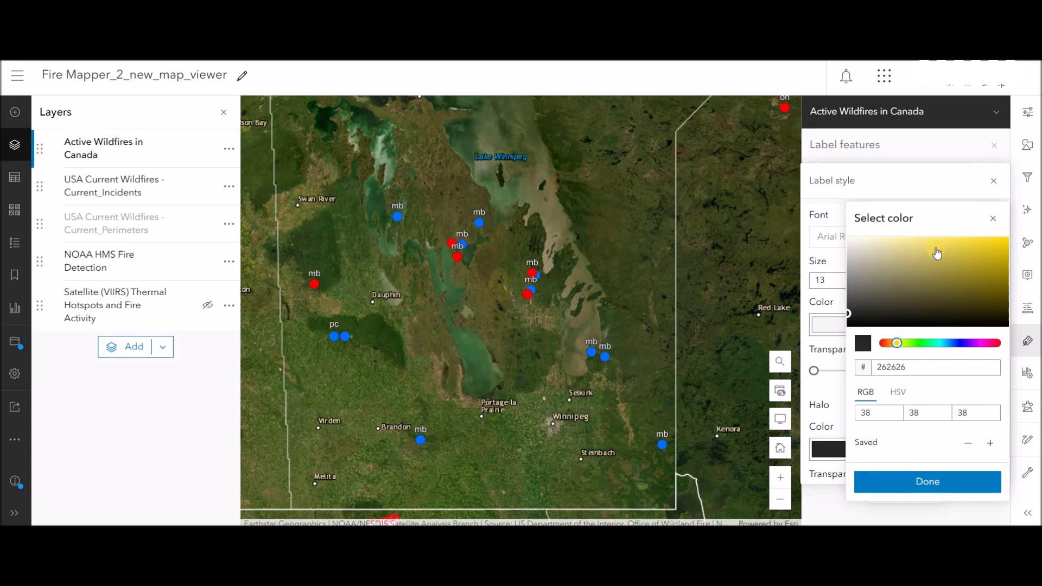
left_click(968, 247)
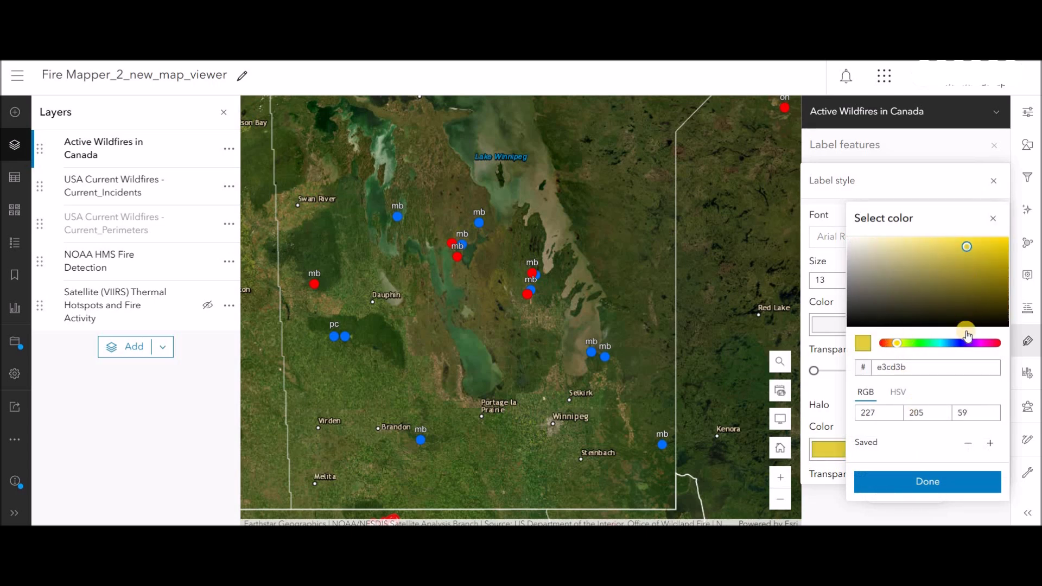
left_click(938, 495)
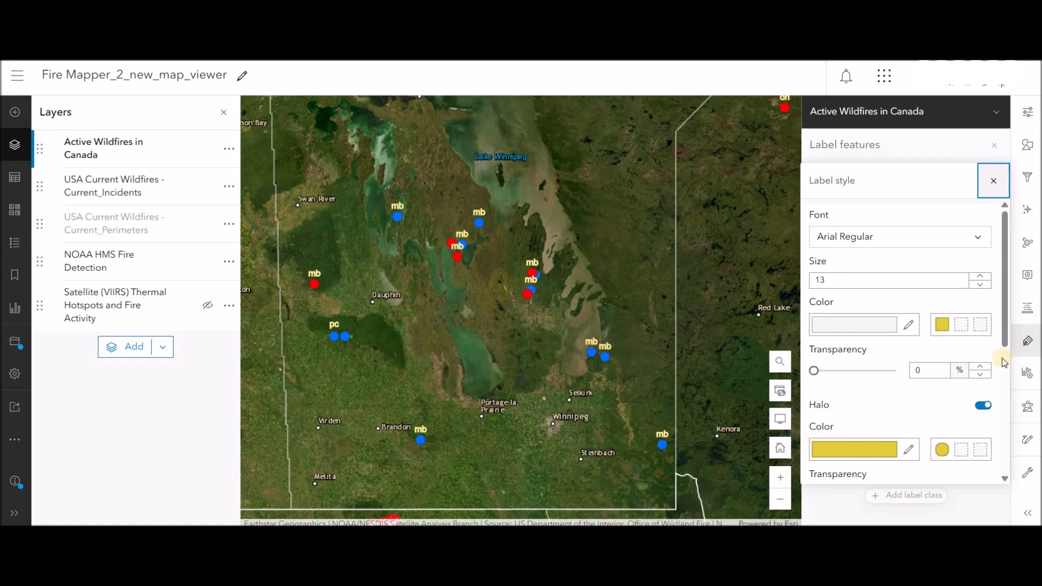
Try a label halo size of 4, then return it to 1
scroll(1008, 336, "down", 4)
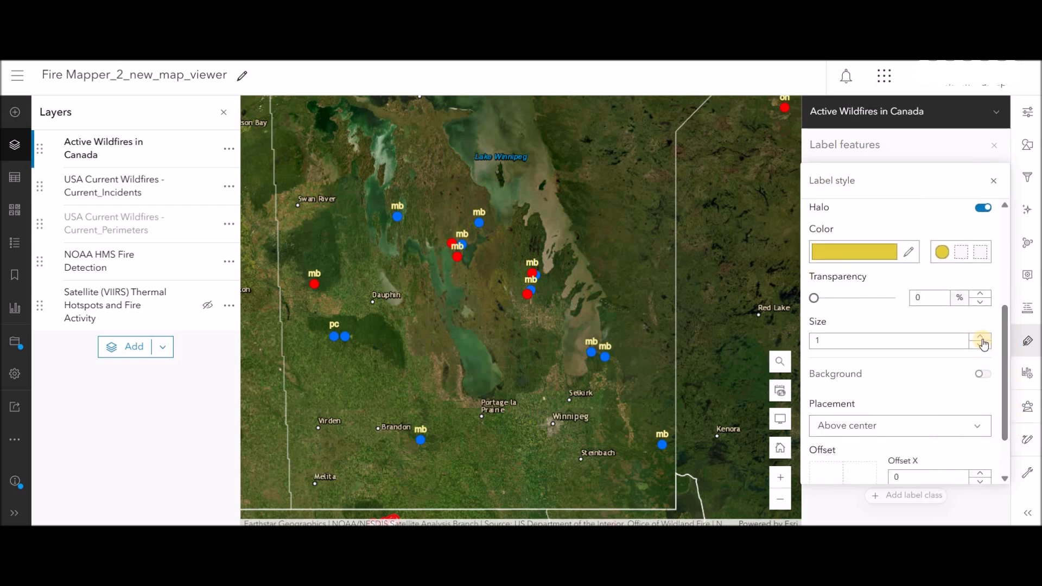
left_click(983, 343)
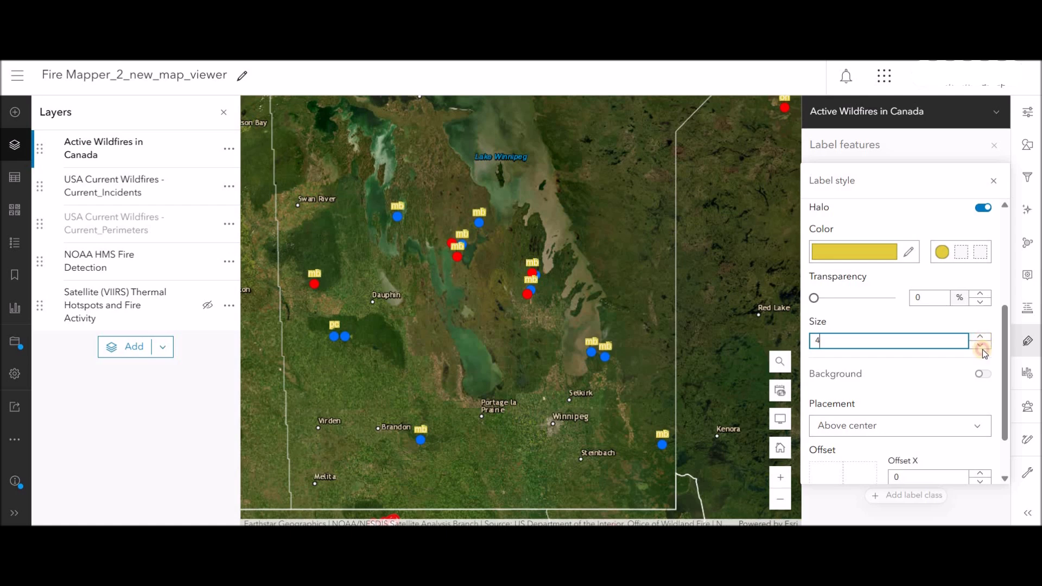
double_click(983, 350)
left_click(983, 348)
Set the label placement to Below center, look over the offset settings and close the label style options
left_click(972, 428)
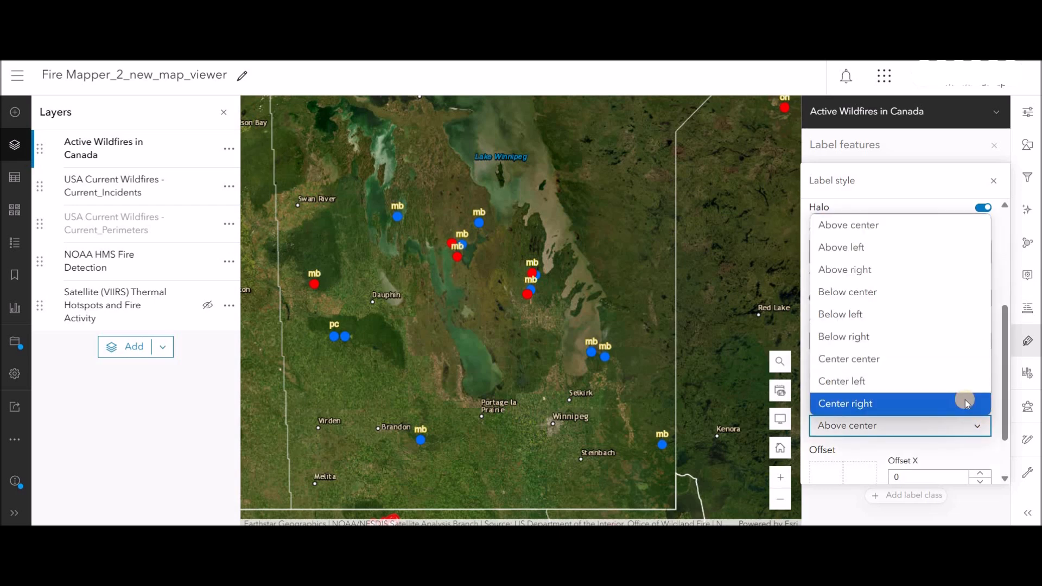
left_click(954, 301)
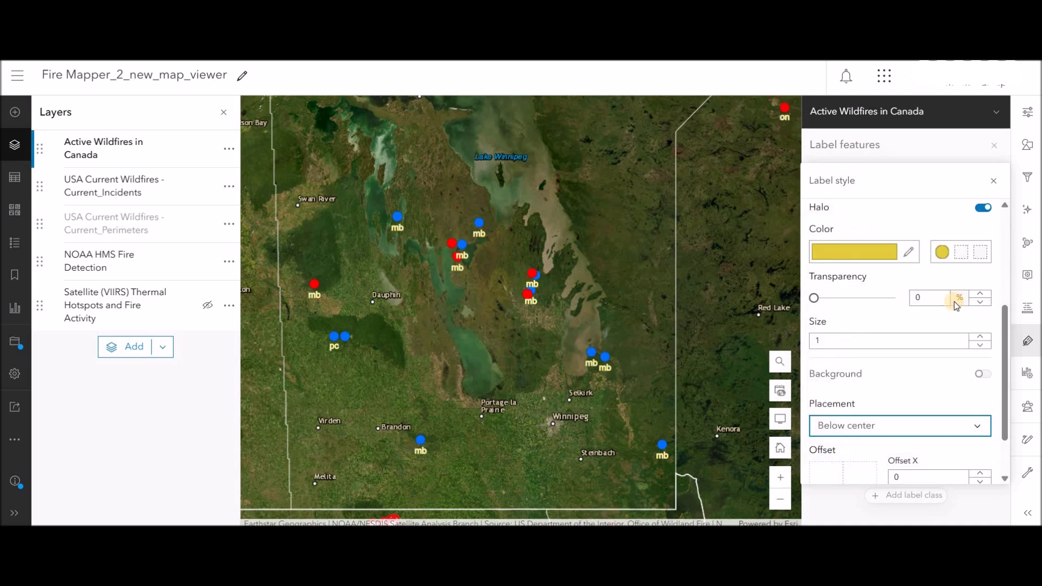
scroll(1008, 434, "down", 2)
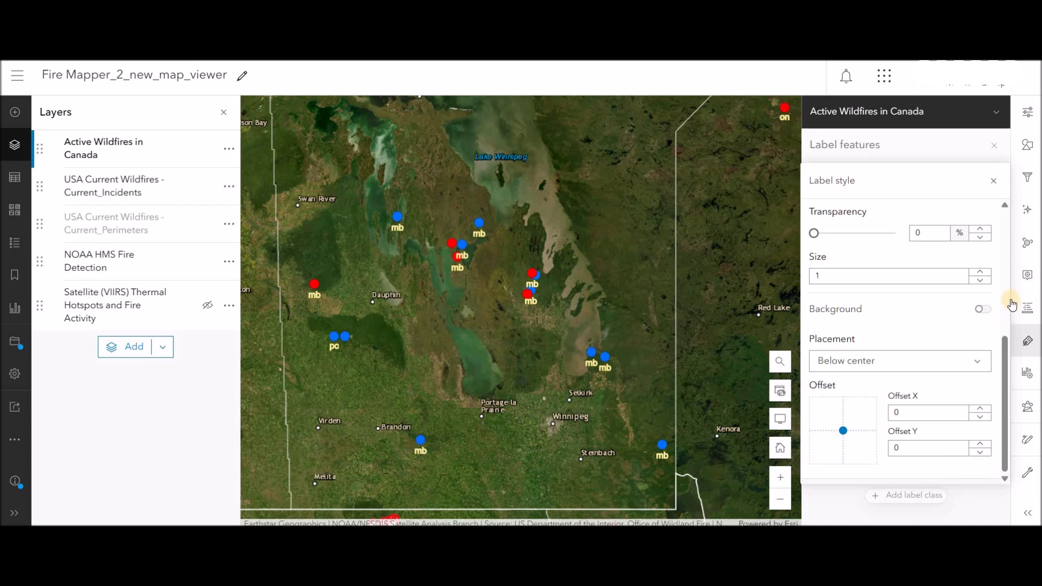
left_click(994, 181)
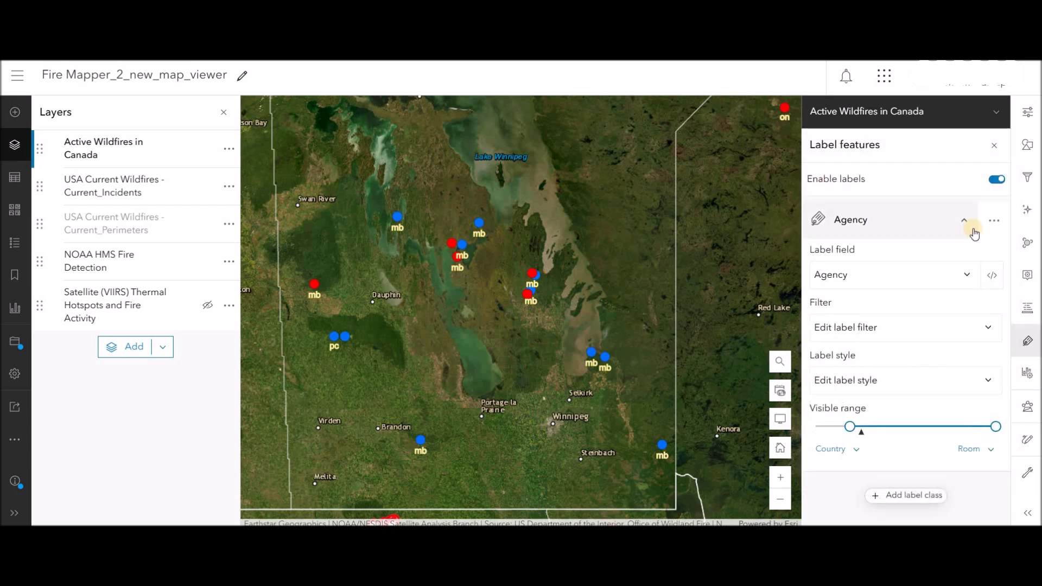
Review the label filter options without adding one, and browse the analysis tools from Summarize data to Enrich data
left_click(981, 328)
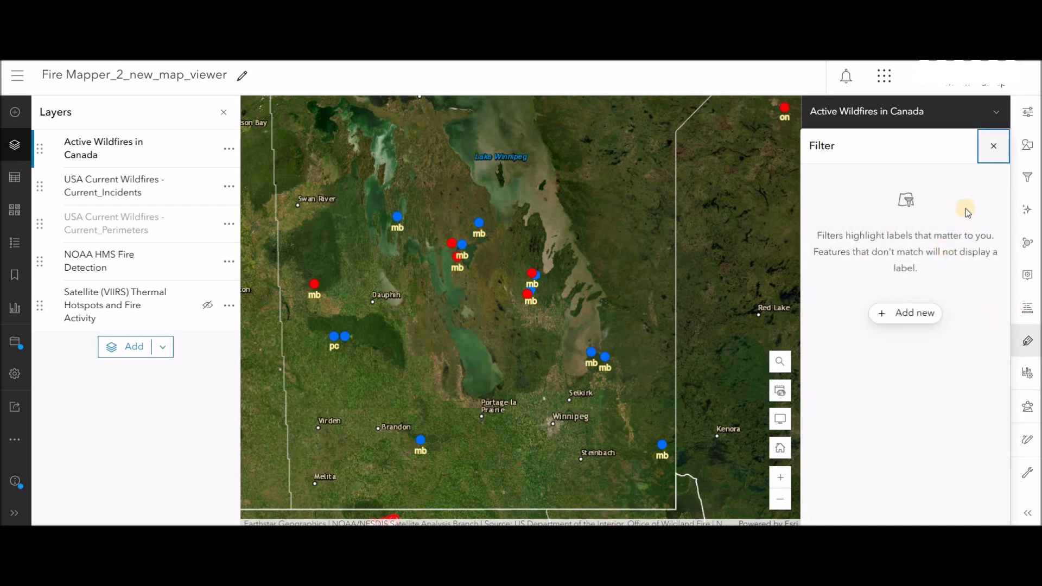
left_click(992, 147)
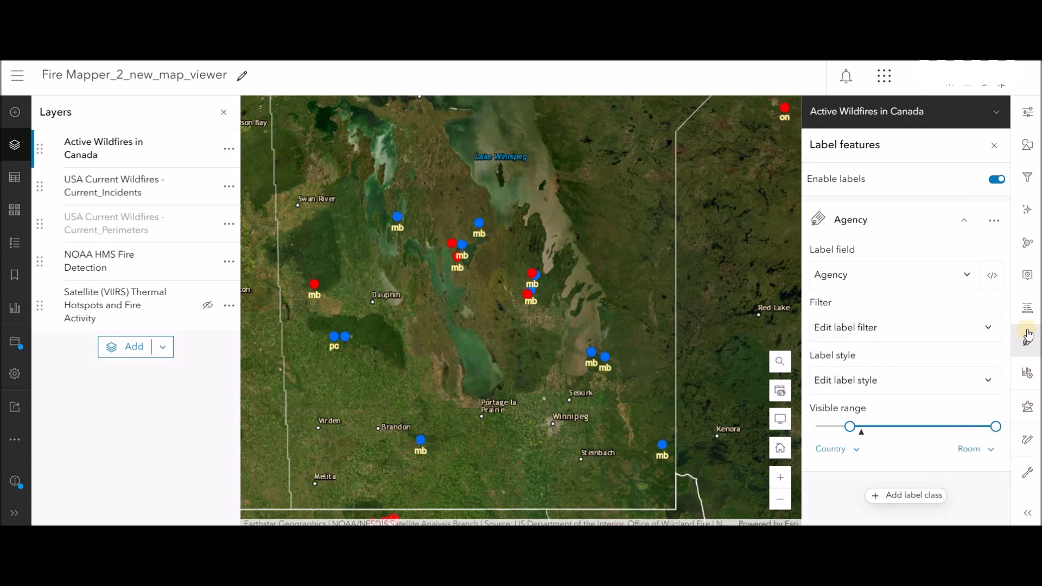
left_click(1027, 408)
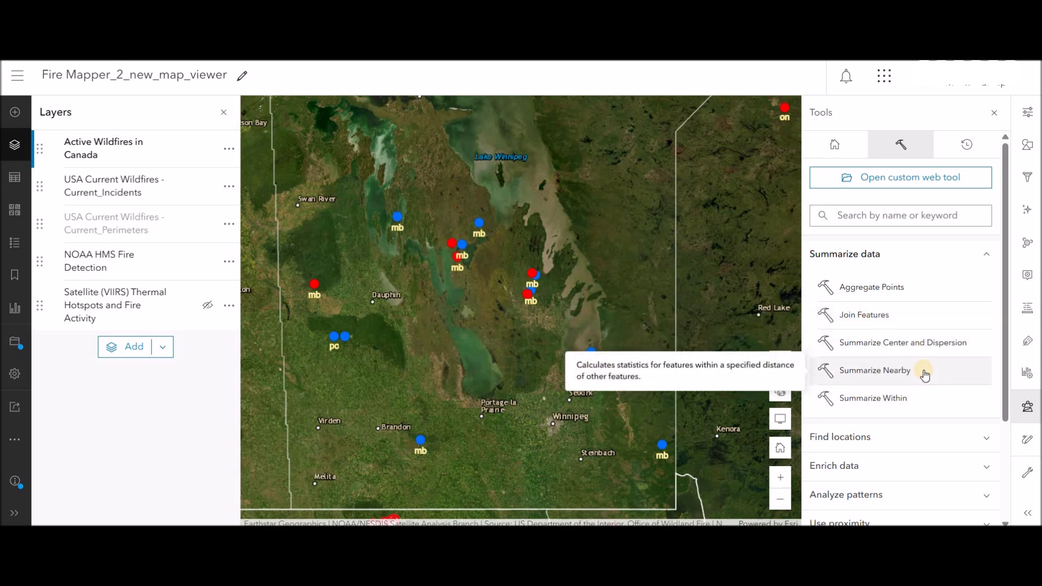
scroll(1002, 437, "down", 2)
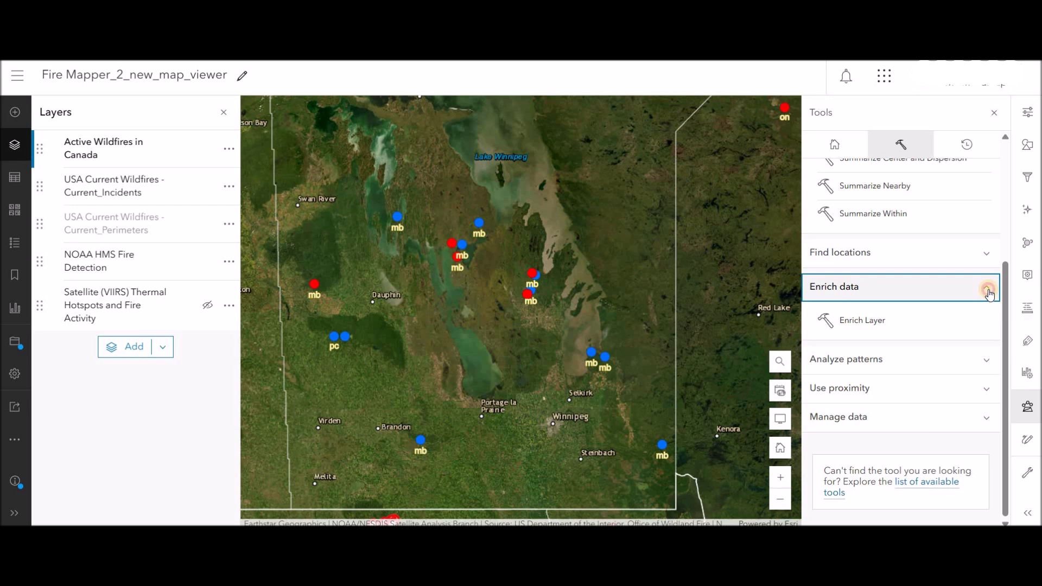
Start a new sketch layer in the map and open its properties
left_click(1027, 440)
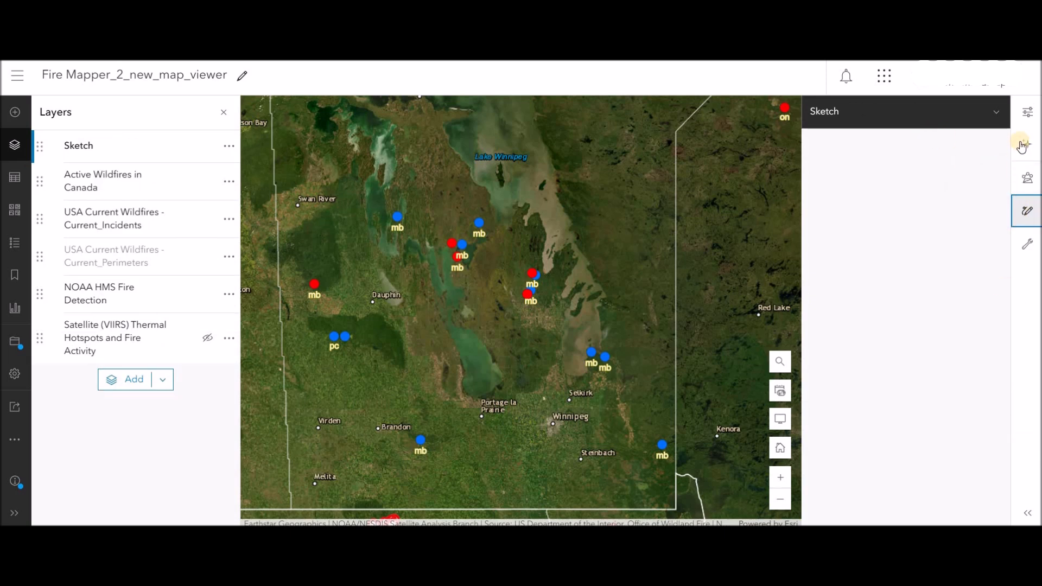
left_click(1028, 112)
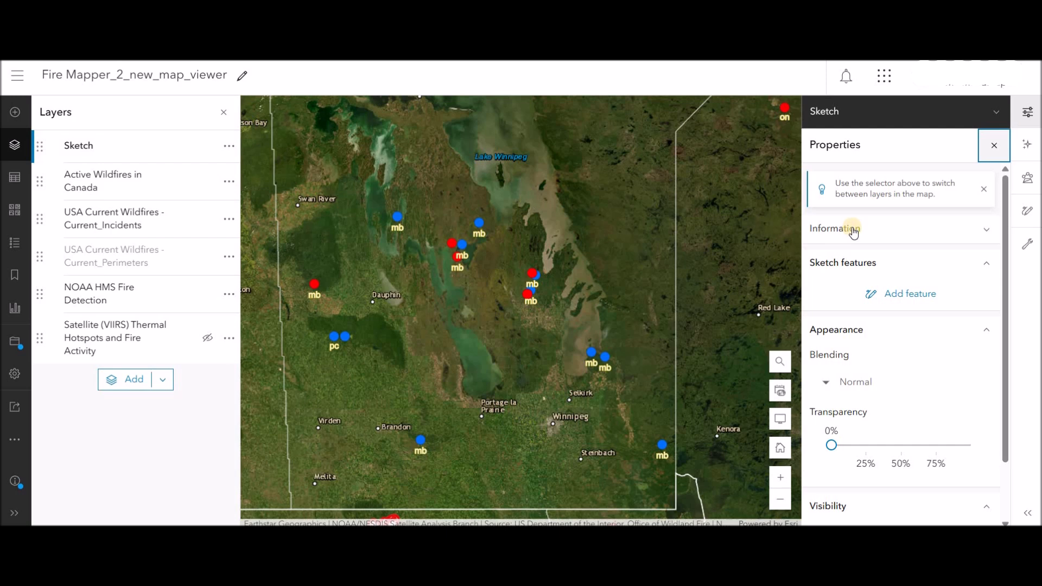
Remove the Sketch layer from the map, and try grouping the Active Wildfires in Canada layer before ungrouping it
left_click(229, 145)
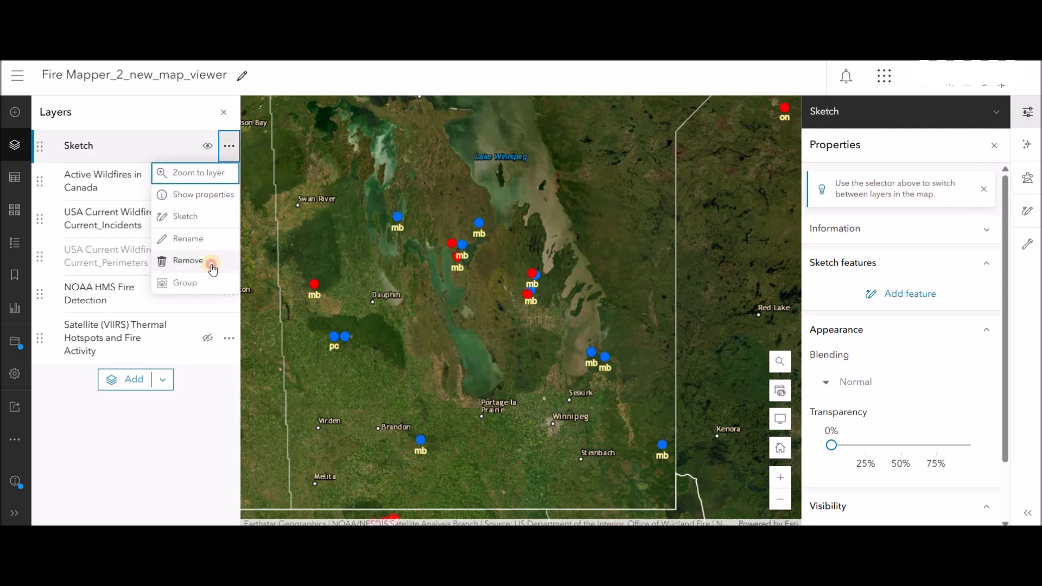
left_click(211, 266)
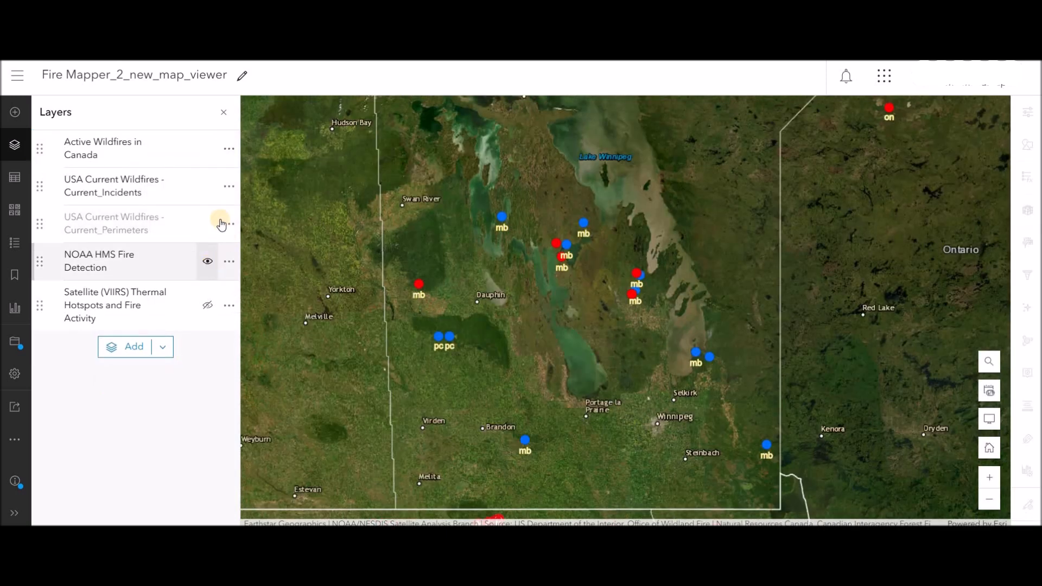
left_click(230, 147)
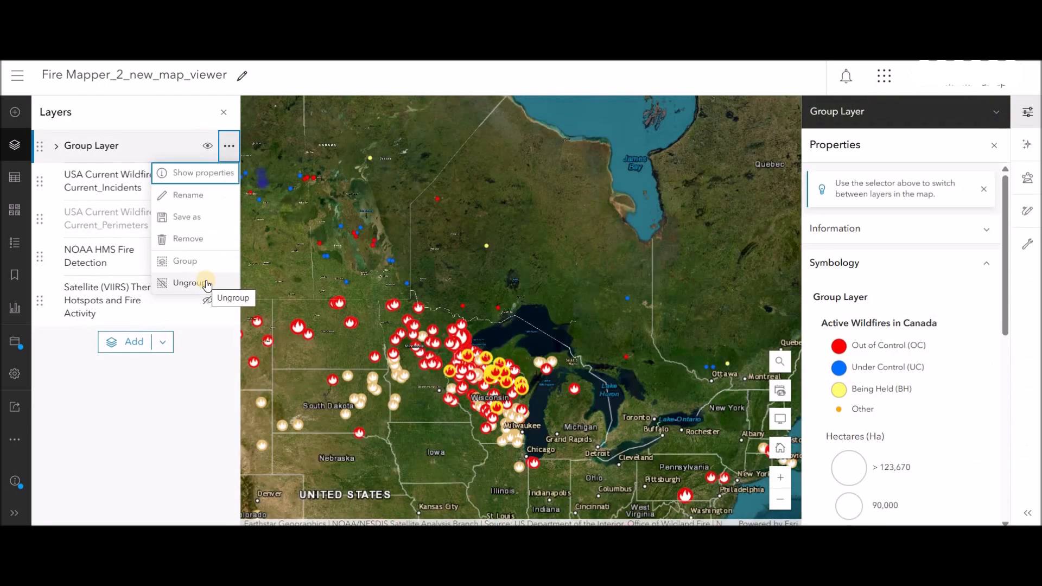
left_click(204, 284)
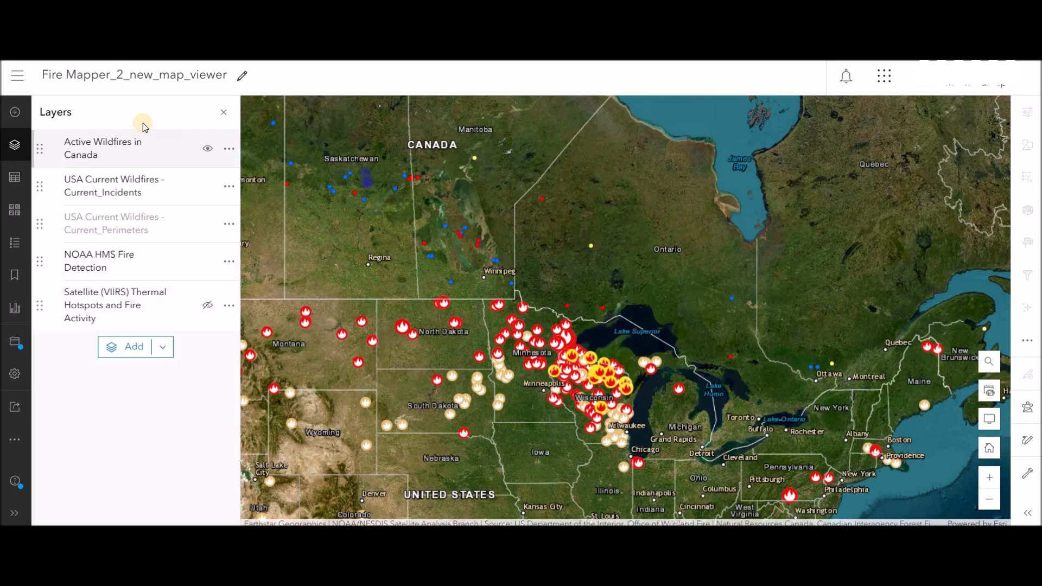
Start creating an app from the map with Experience Builder
left_click(14, 513)
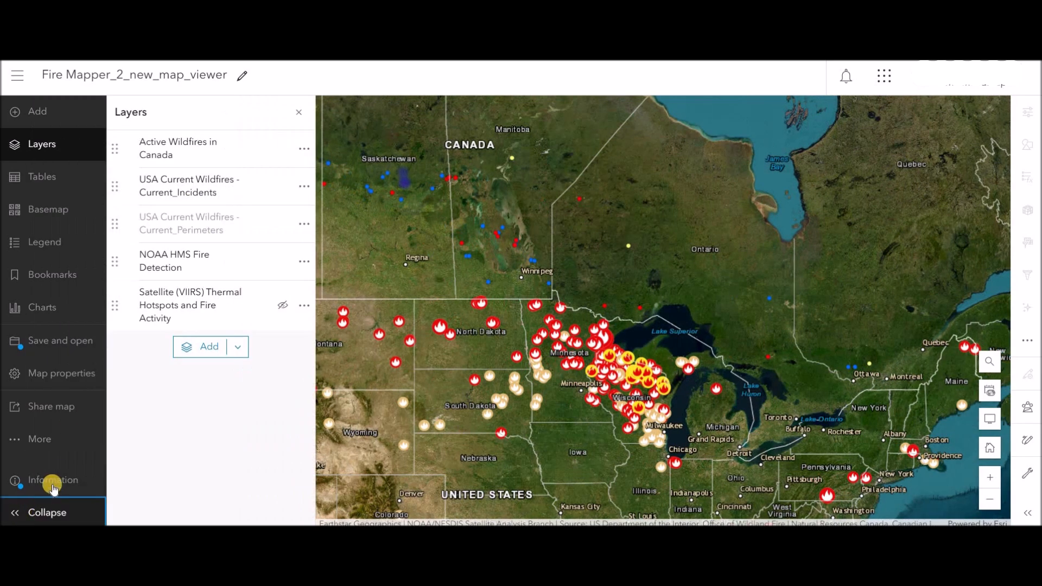
left_click(72, 442)
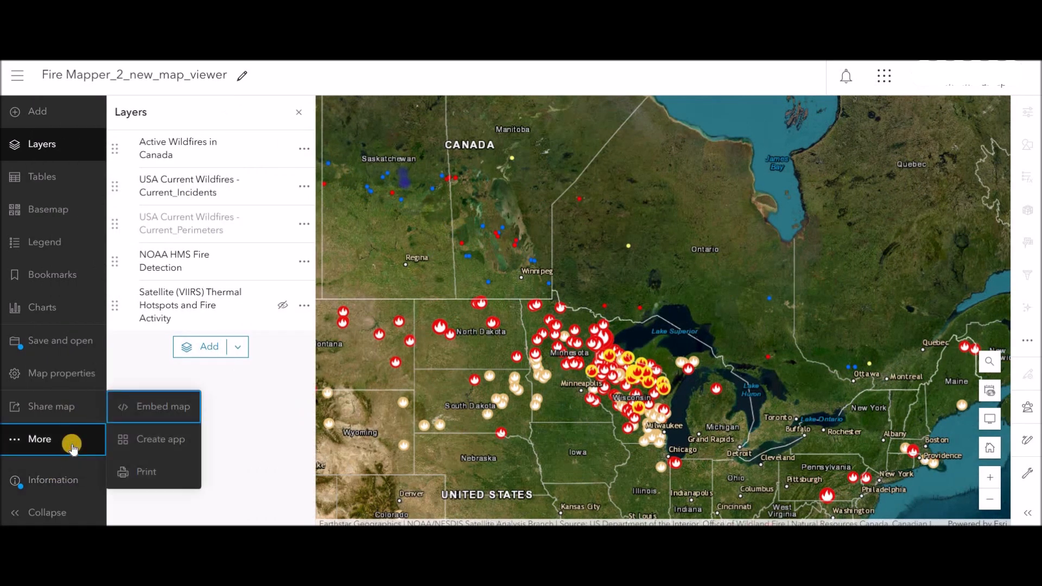
left_click(156, 441)
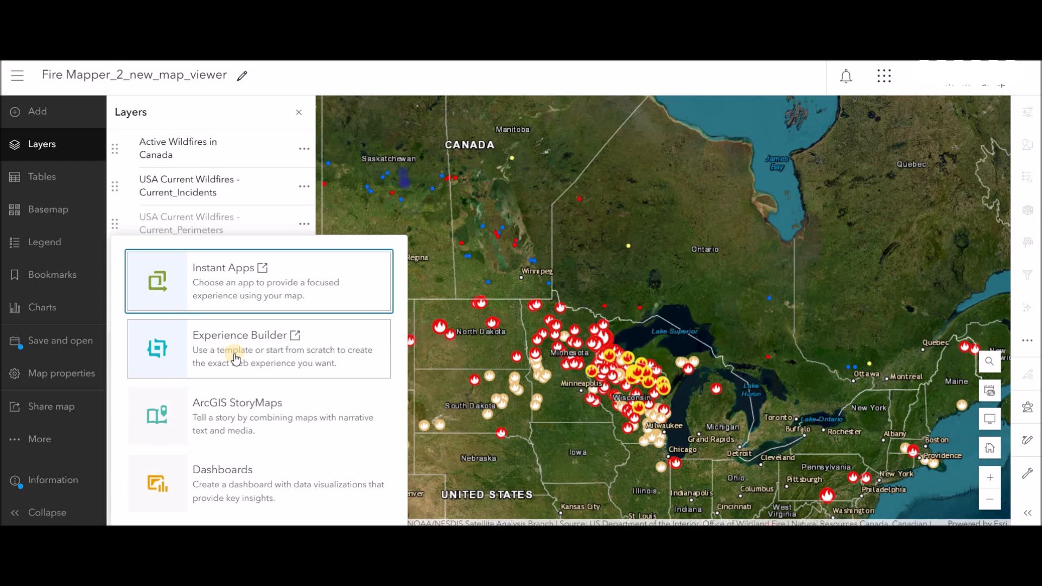
left_click(236, 358)
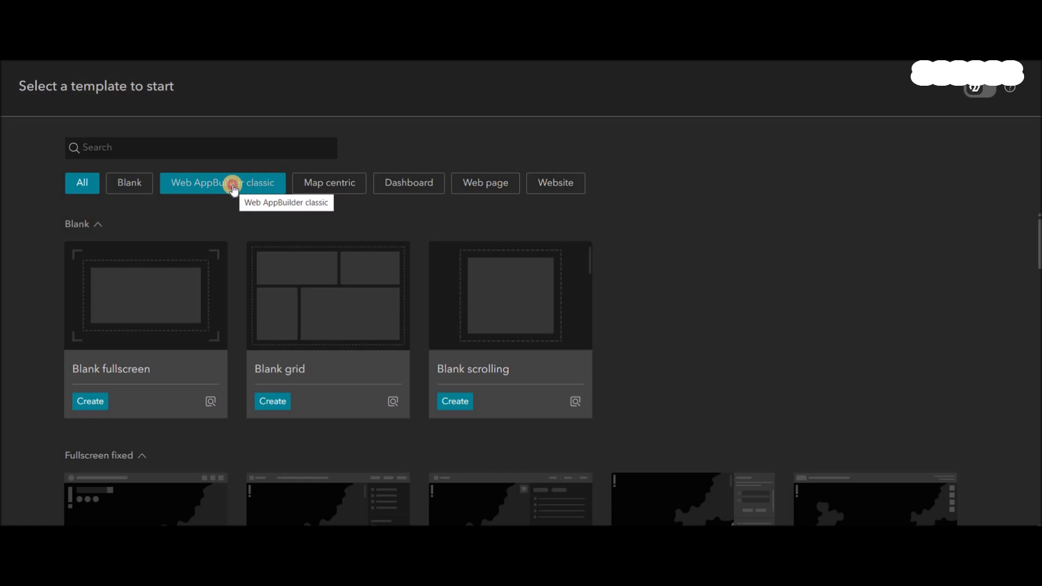
Filter the templates to Web AppBuilder classic, look through them and create an experience from the Foldable template
left_click(233, 187)
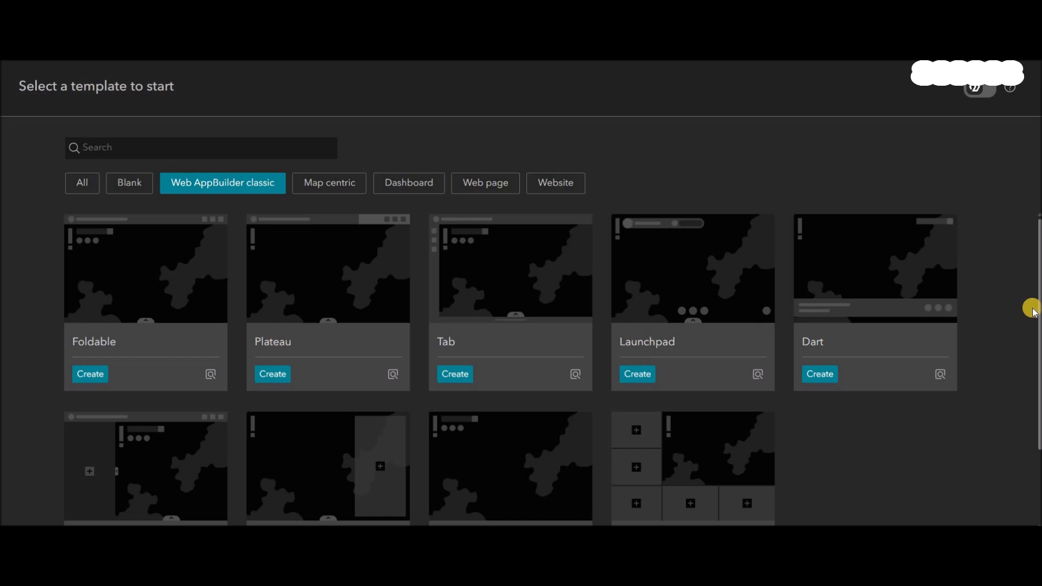
scroll(1034, 301, "down", 1)
left_click_drag(1040, 298, 1041, 212)
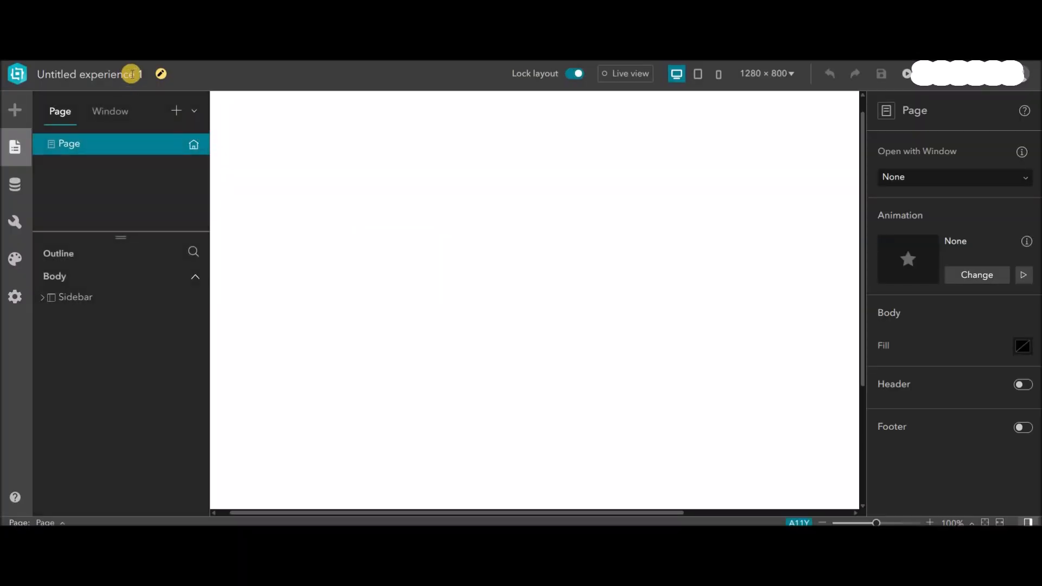
Rename the untitled experience as Fire Mapper EB
left_click(144, 74)
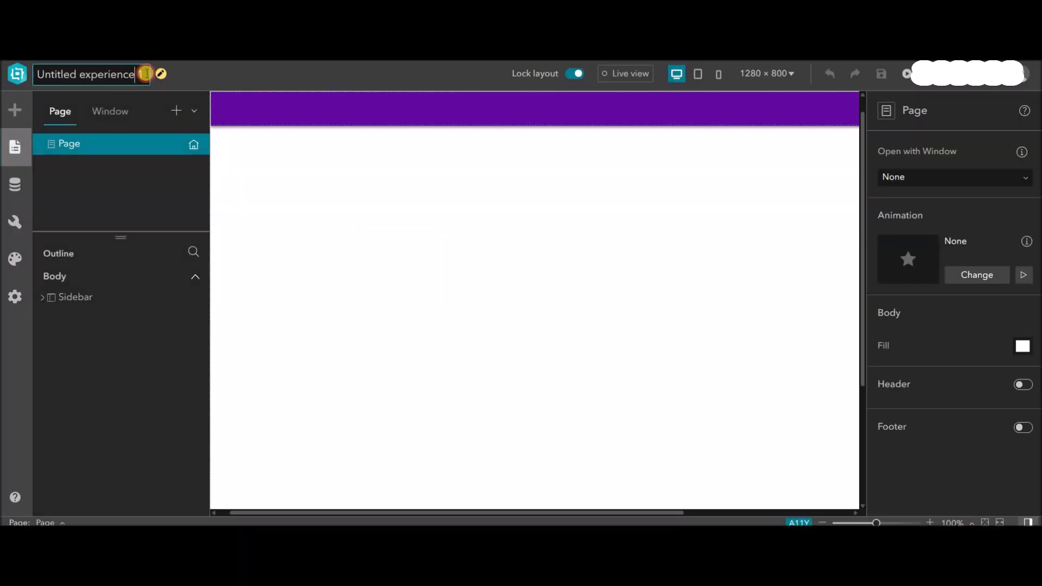
left_click_drag(144, 73, 35, 83)
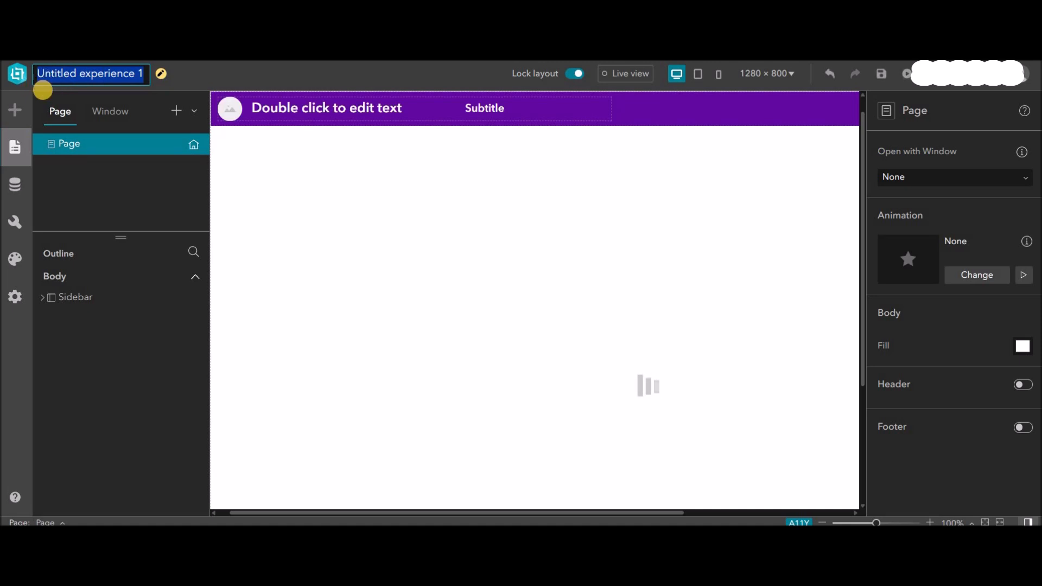
type("Fire")
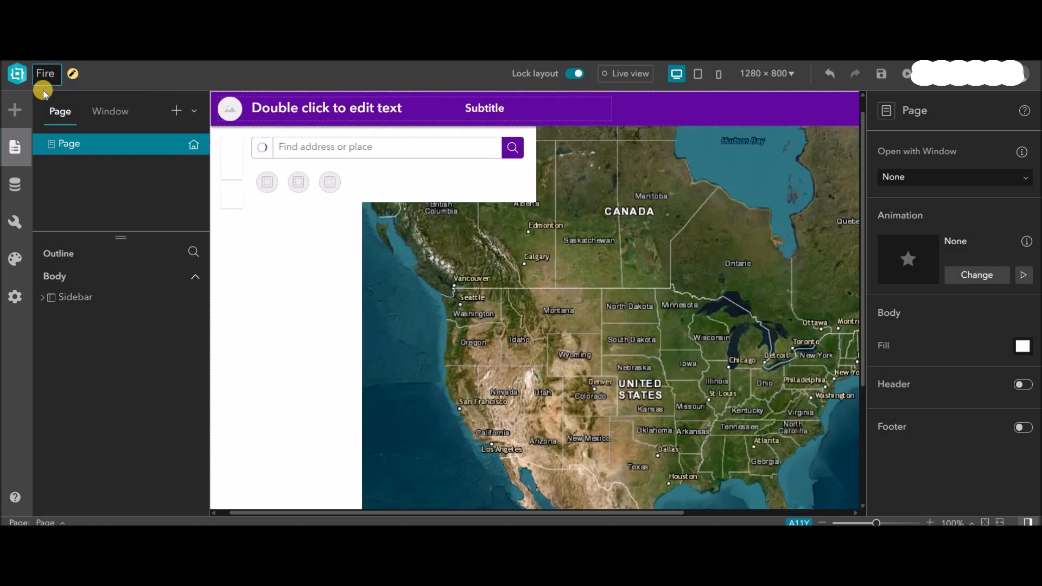
type(" Mapper EB")
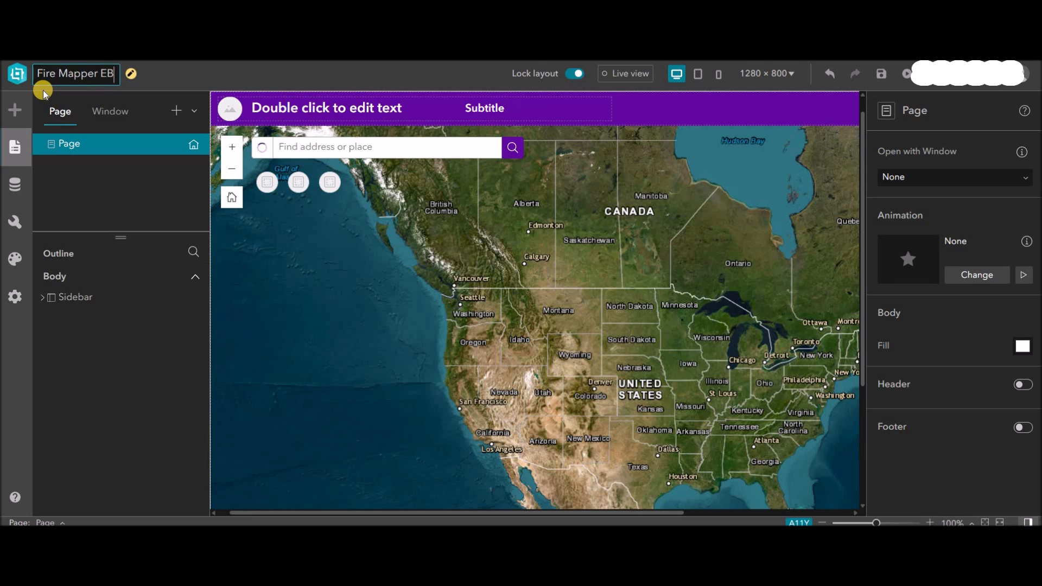
Replace the placeholder title text in the page header with "Fire Mapper EB"
left_click(360, 112)
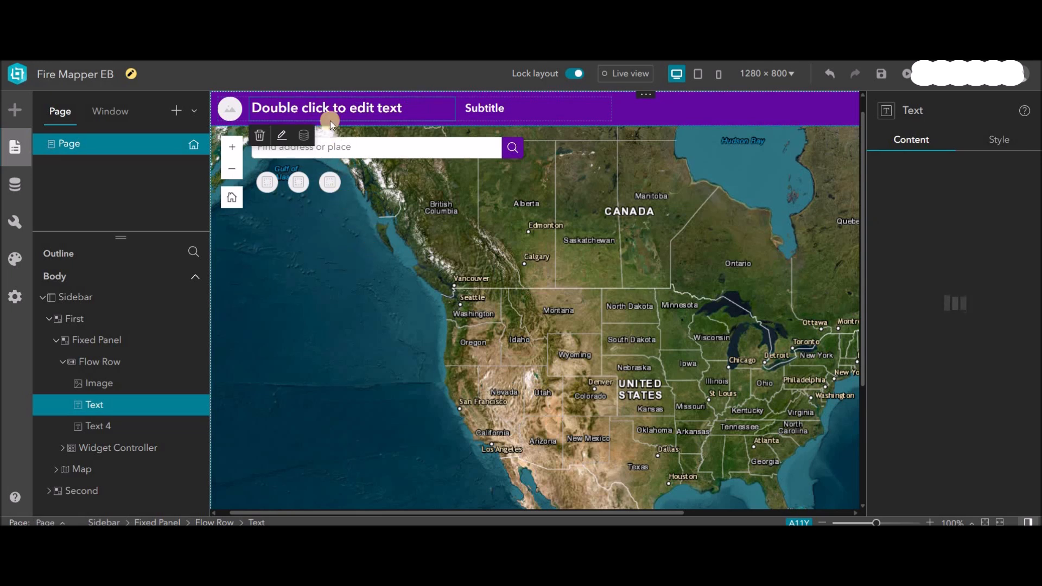
double_click(296, 109)
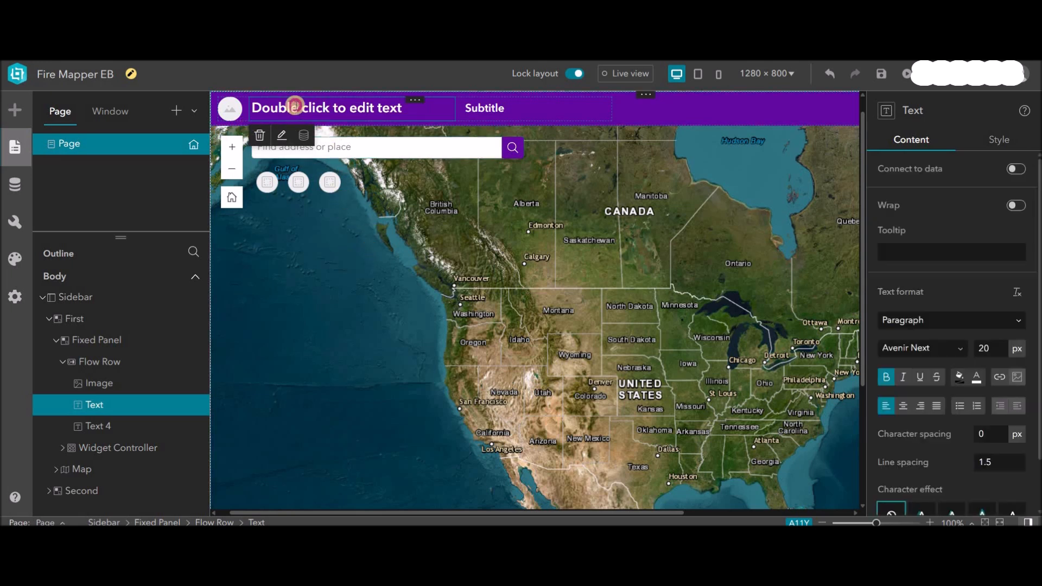
type("Mapp")
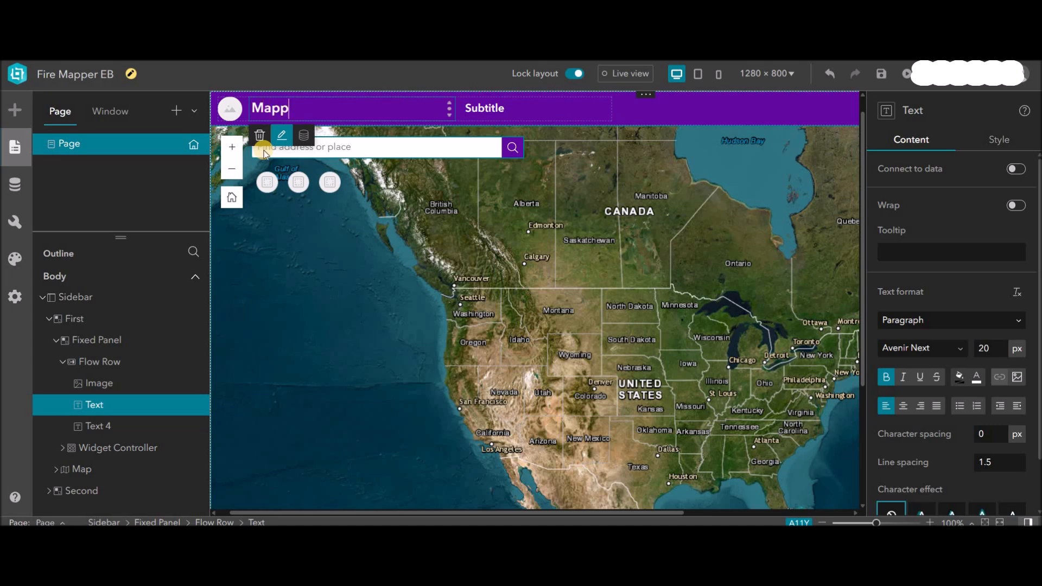
key("BackSpace")
key("BackSpace")
key("BackSpace")
key("BackSpace")
type("Fire Mapper")
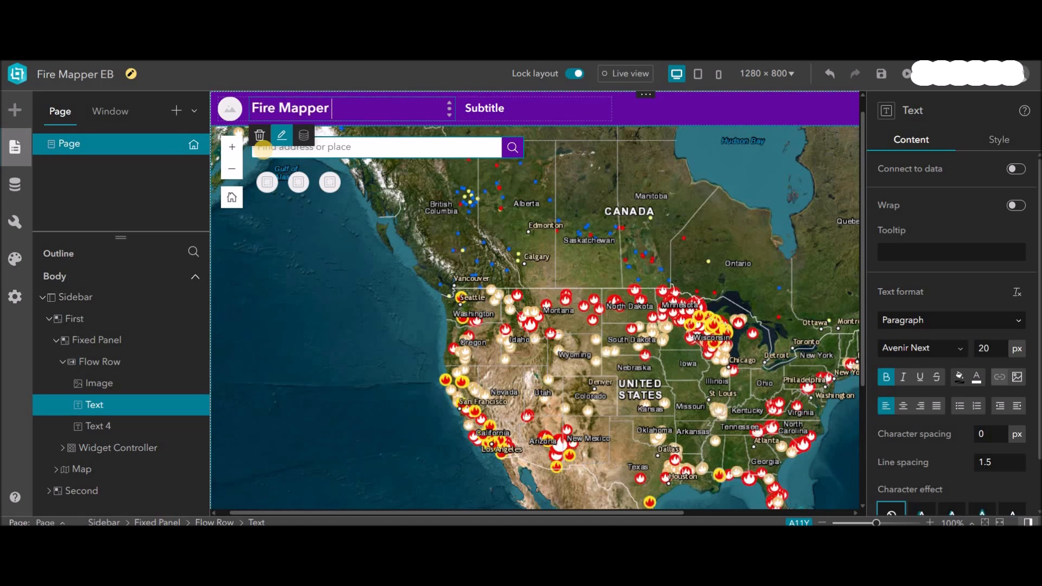
type("EB")
Replace the header's subtitle with "By GIS Bigfoot Answers" and finish editing the text
left_click(493, 108)
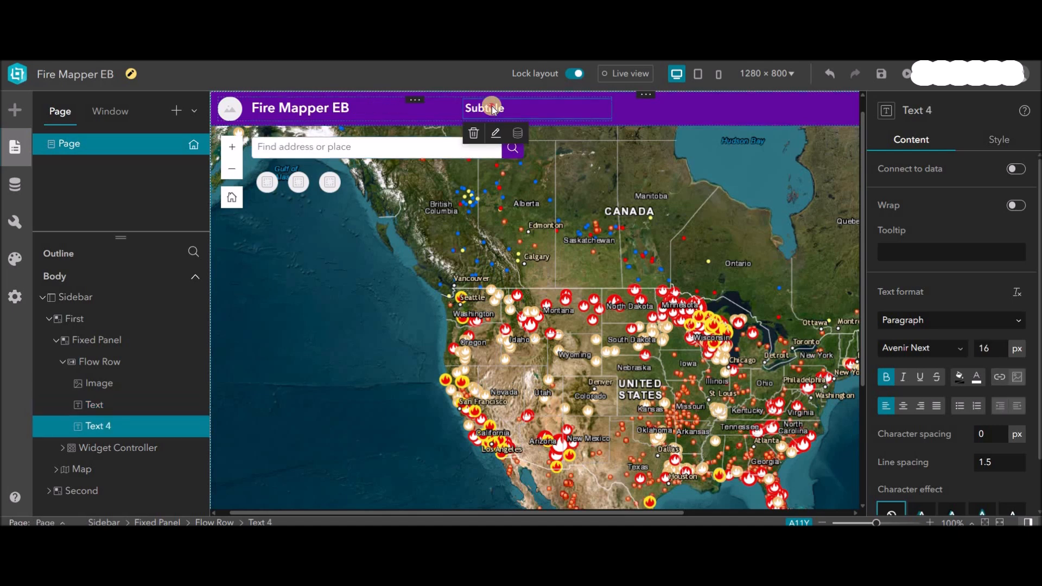
double_click(491, 108)
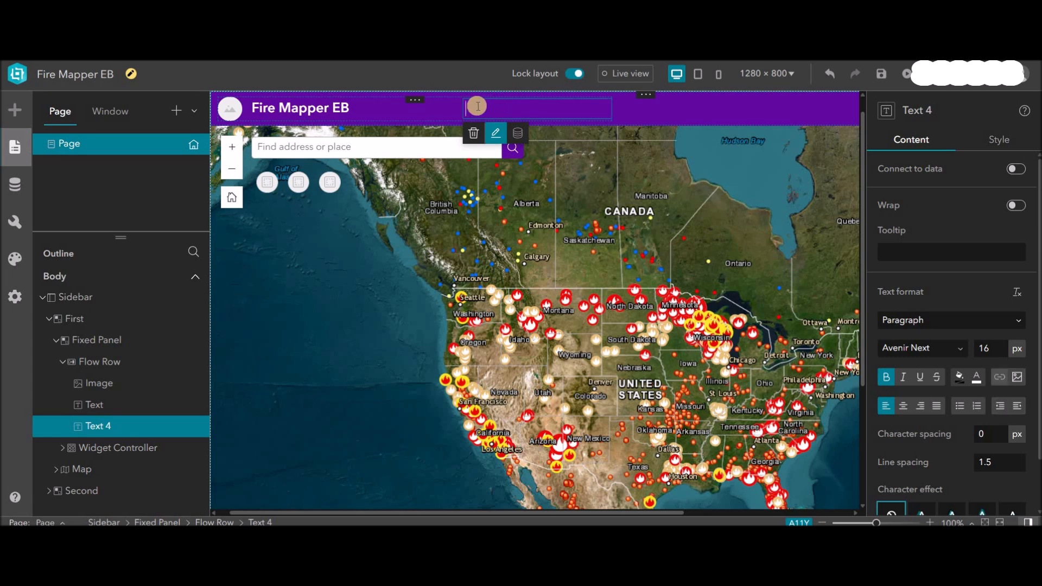
type("By GIS Bigfoot Answers")
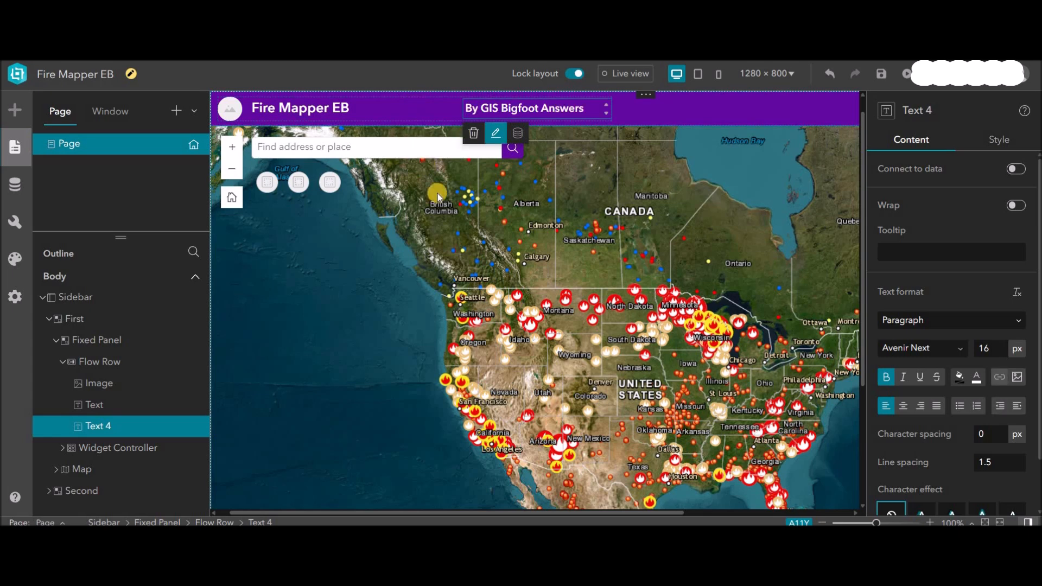
left_click(437, 220)
Give the map widget a custom initial view zoomed in on the Great Lakes and the northeastern United States
left_click(437, 223)
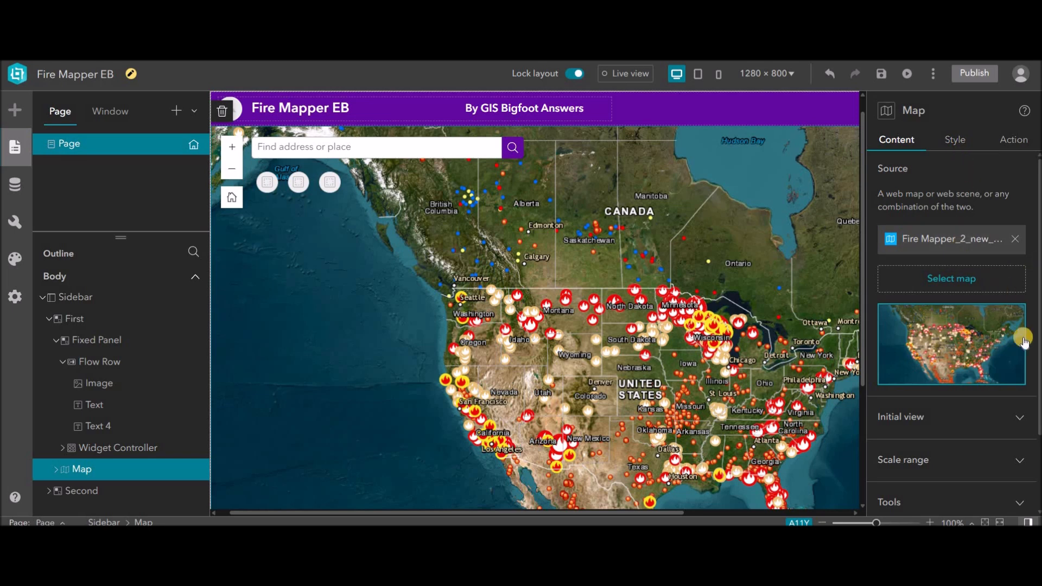
scroll(1026, 396, "down", 3)
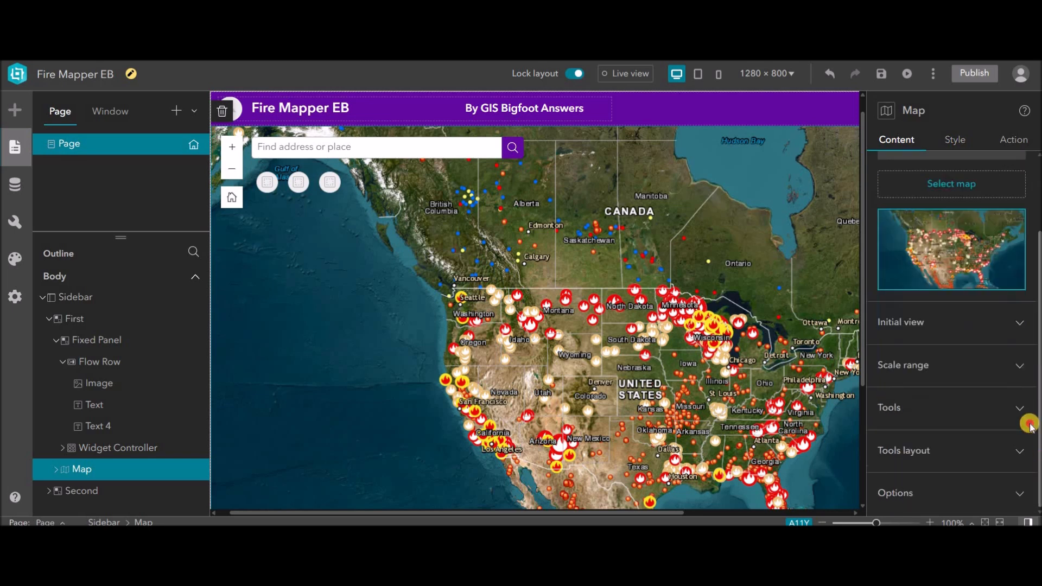
left_click(1020, 328)
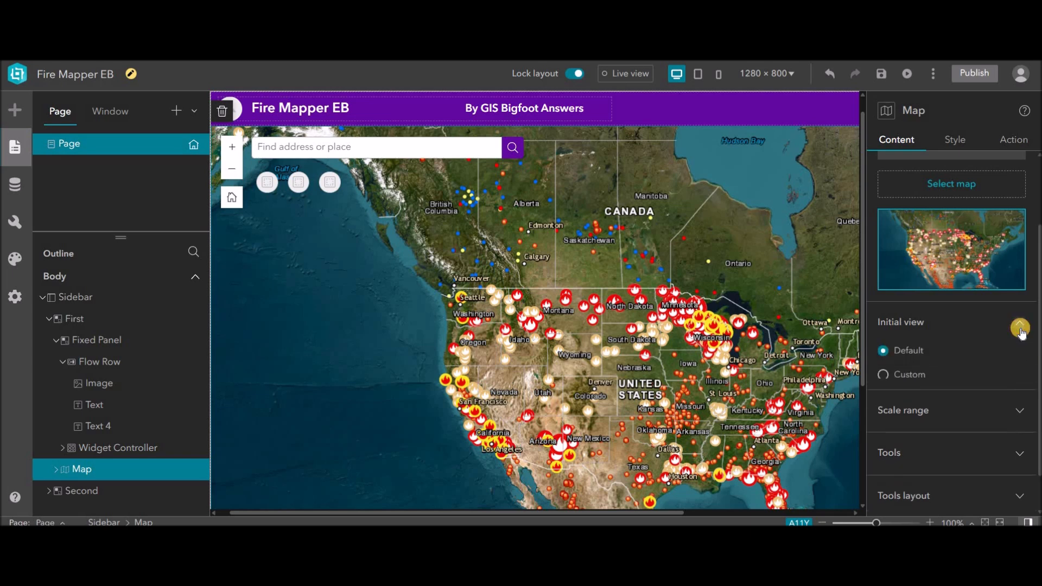
left_click(910, 375)
left_click(906, 402)
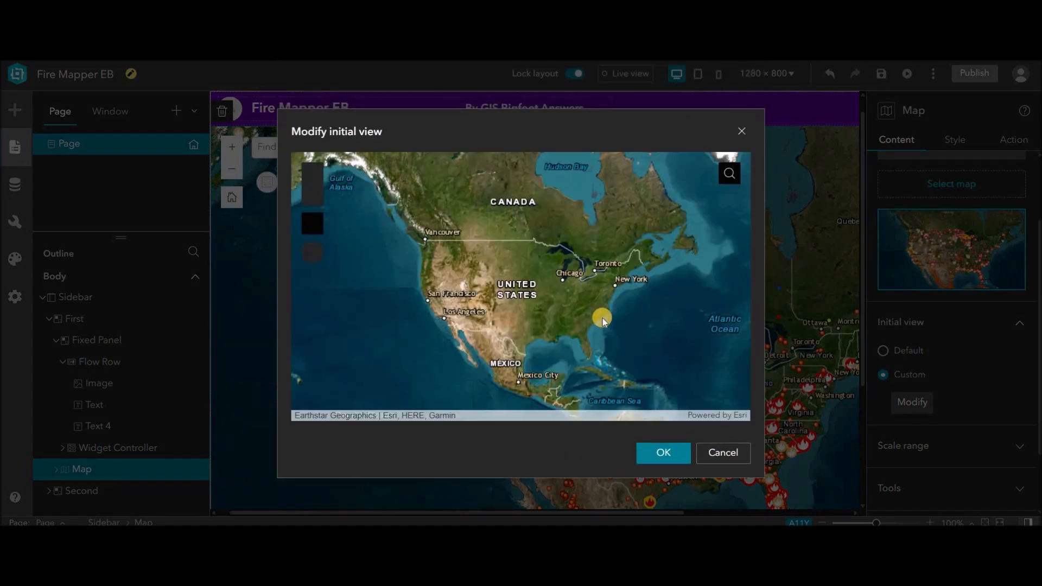
scroll(624, 278, "down", 4)
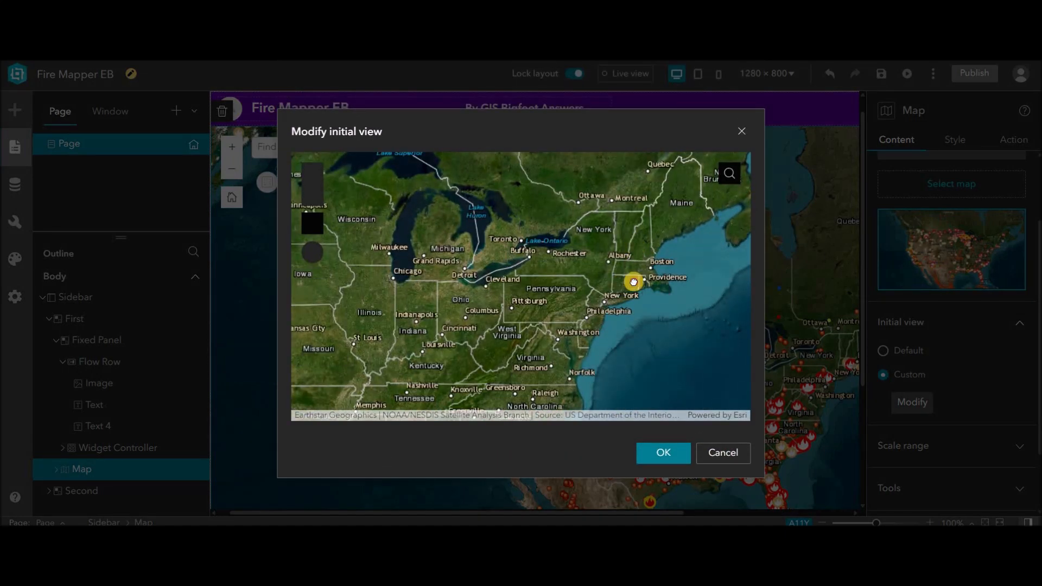
left_click_drag(634, 282, 624, 311)
scroll(623, 313, "down", 1)
left_click(667, 452)
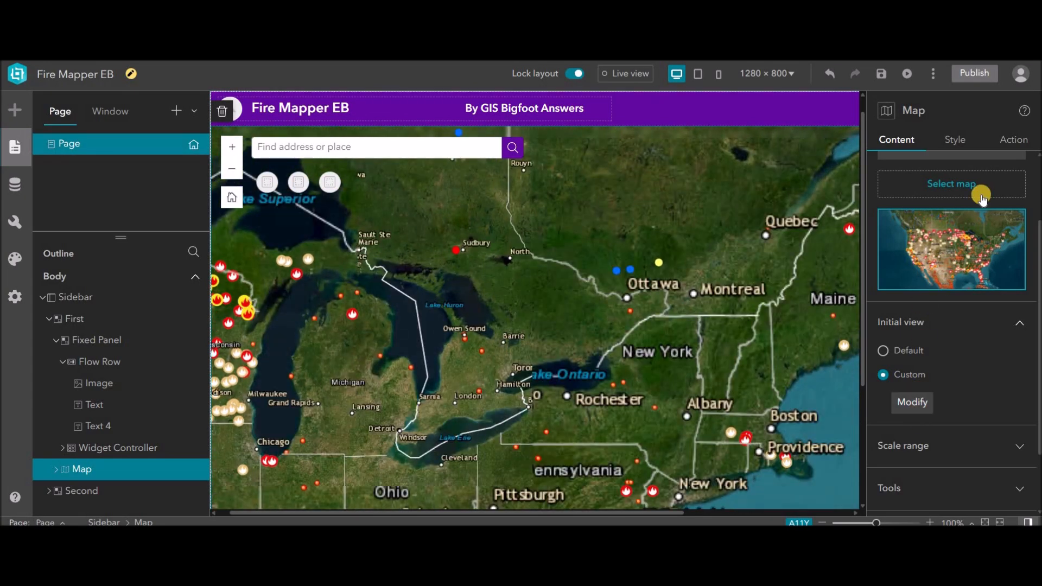
Save the experience with the map's current settings
left_click_drag(1040, 427, 1035, 269)
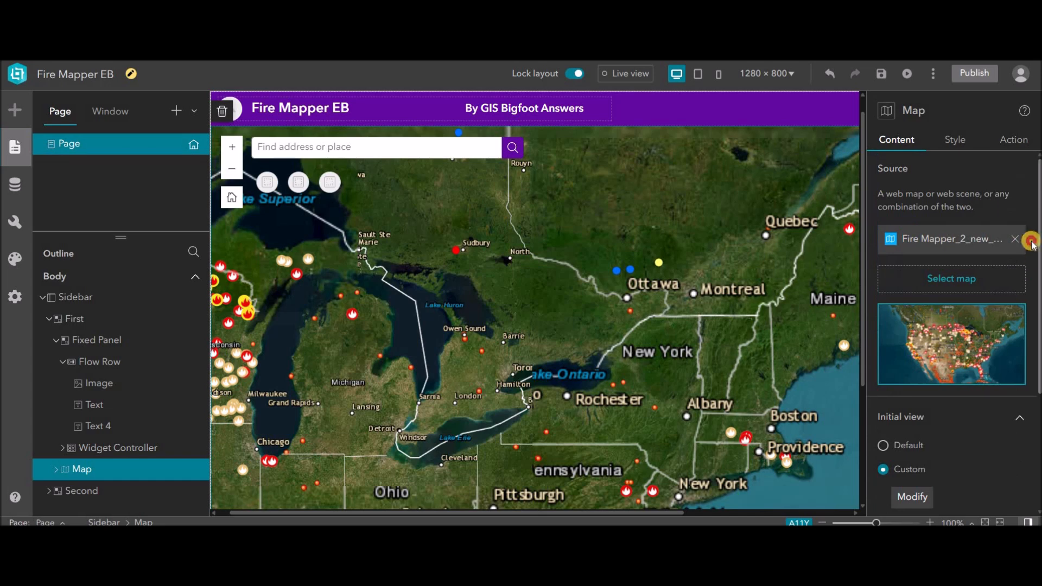
left_click(882, 77)
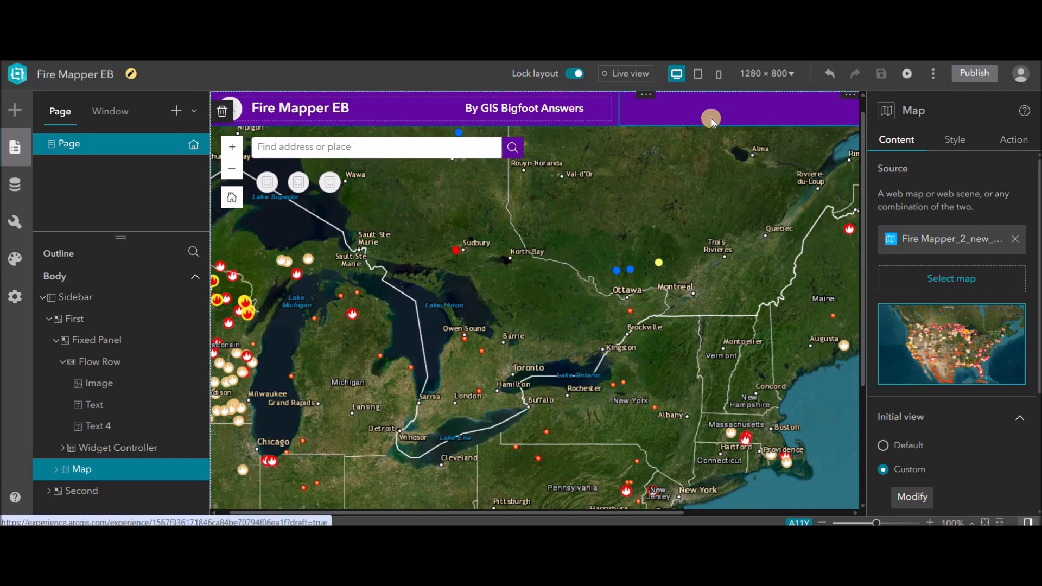
left_click(832, 76)
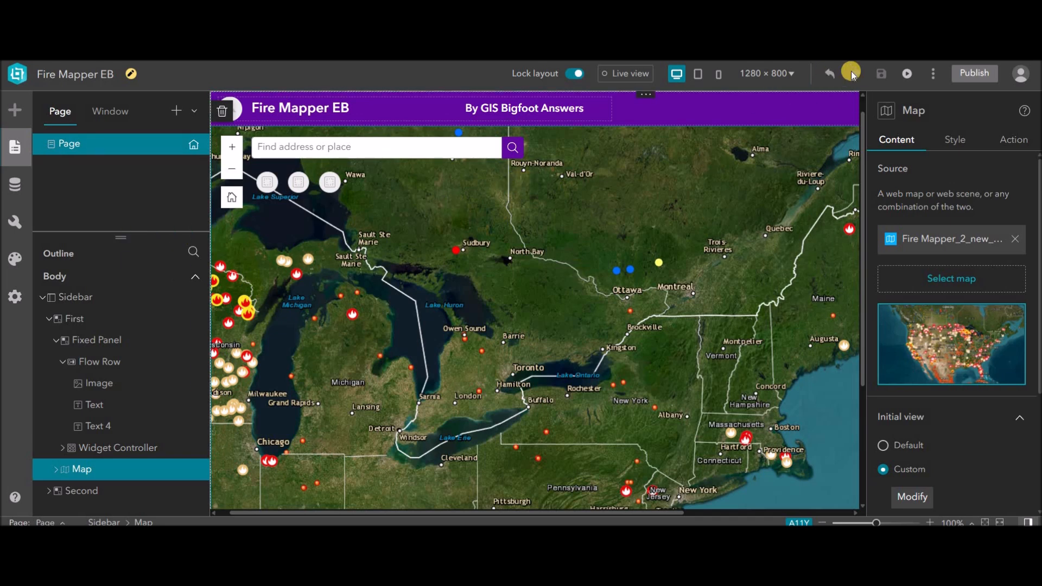
Look over the data sources and available themes, and customize the main theme color to red, hex #e83517
left_click(13, 187)
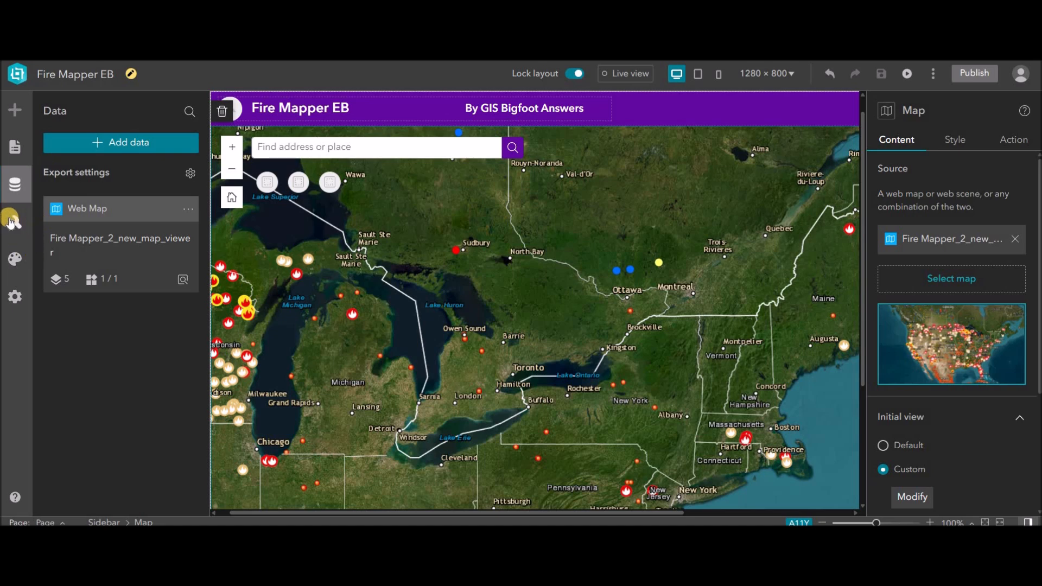
left_click(15, 258)
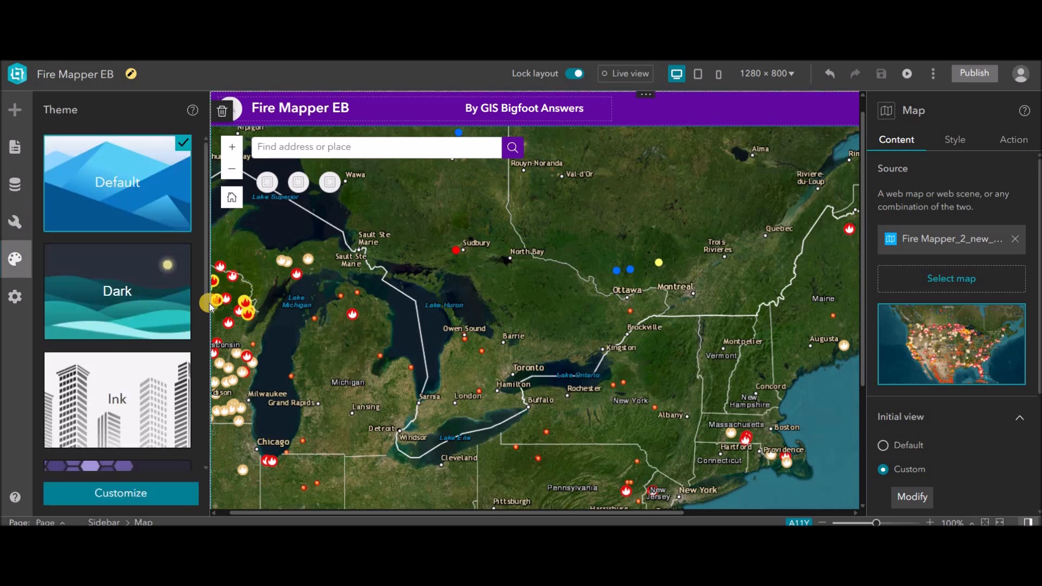
scroll(209, 303, "down", 3)
left_click(140, 494)
left_click(118, 190)
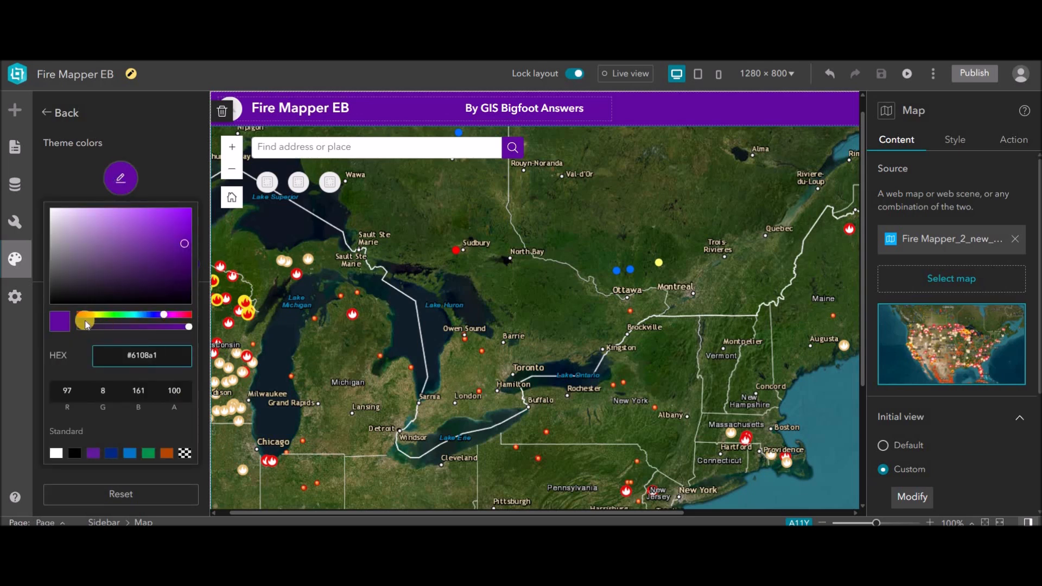
left_click(80, 317)
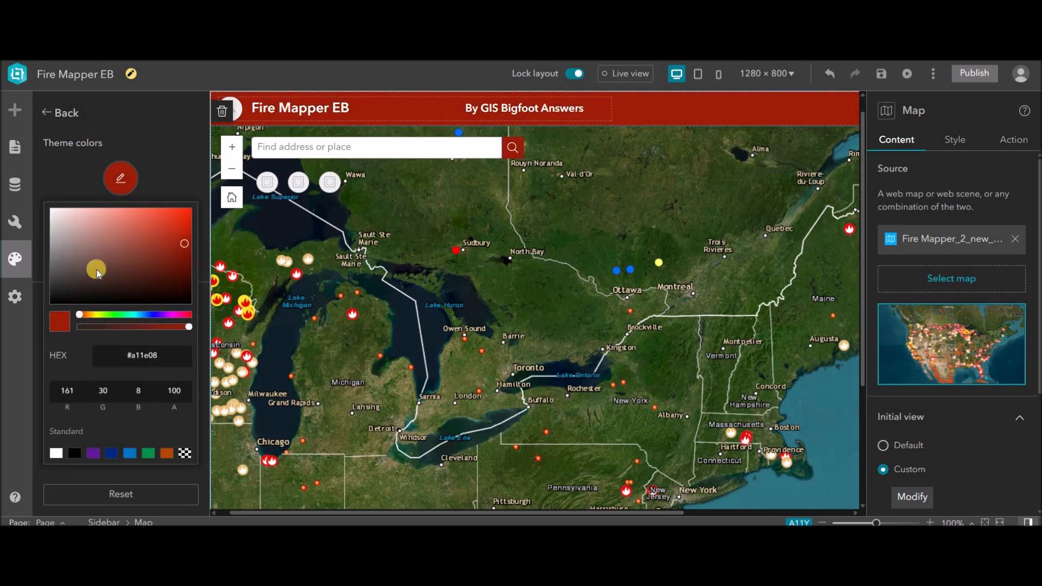
left_click(178, 217)
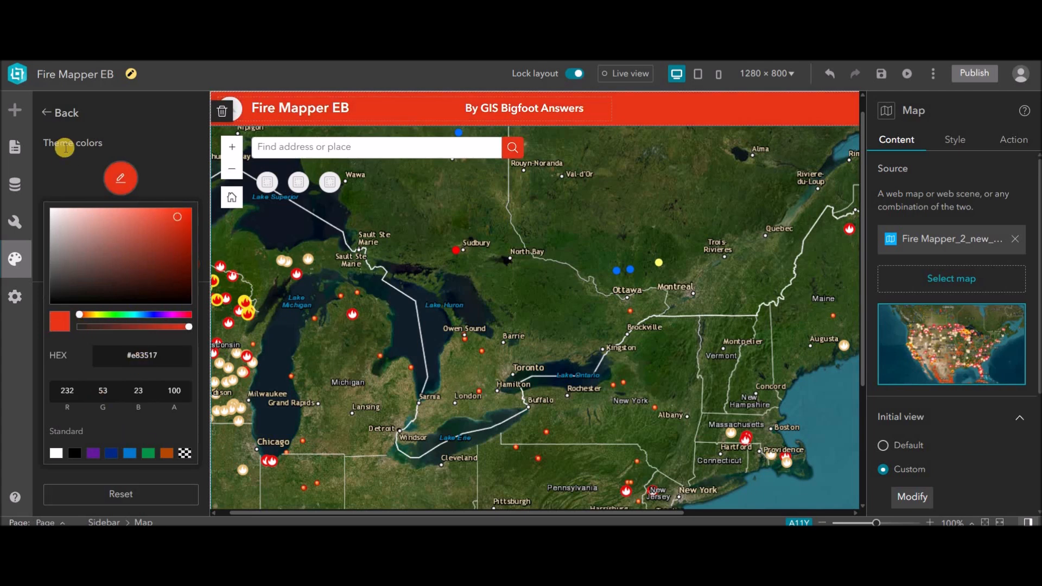
Leave the theme color settings, unlock the page layout for editing, and display the widgets available to insert
left_click(48, 113)
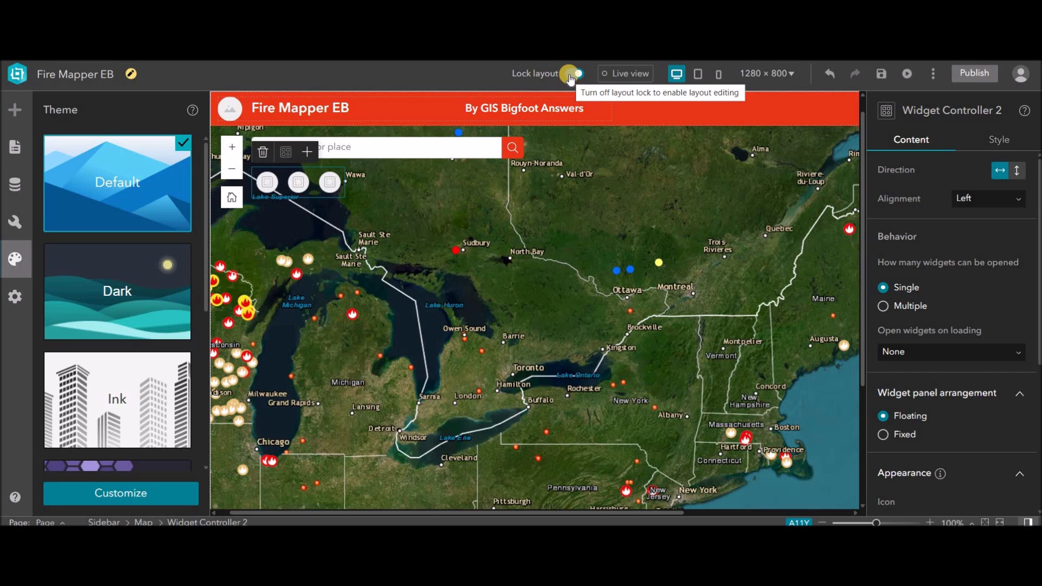
left_click(571, 76)
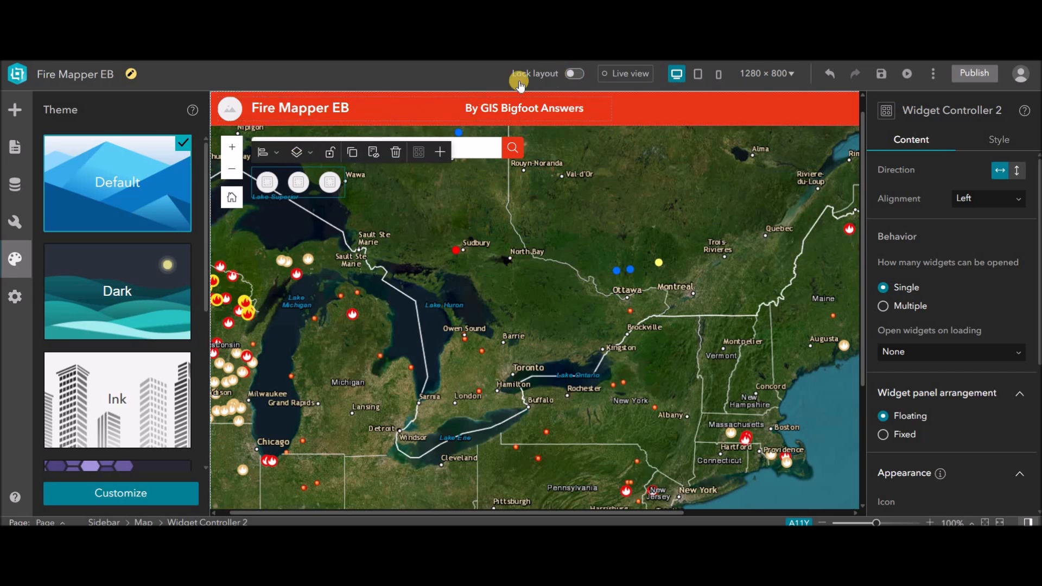
left_click(17, 114)
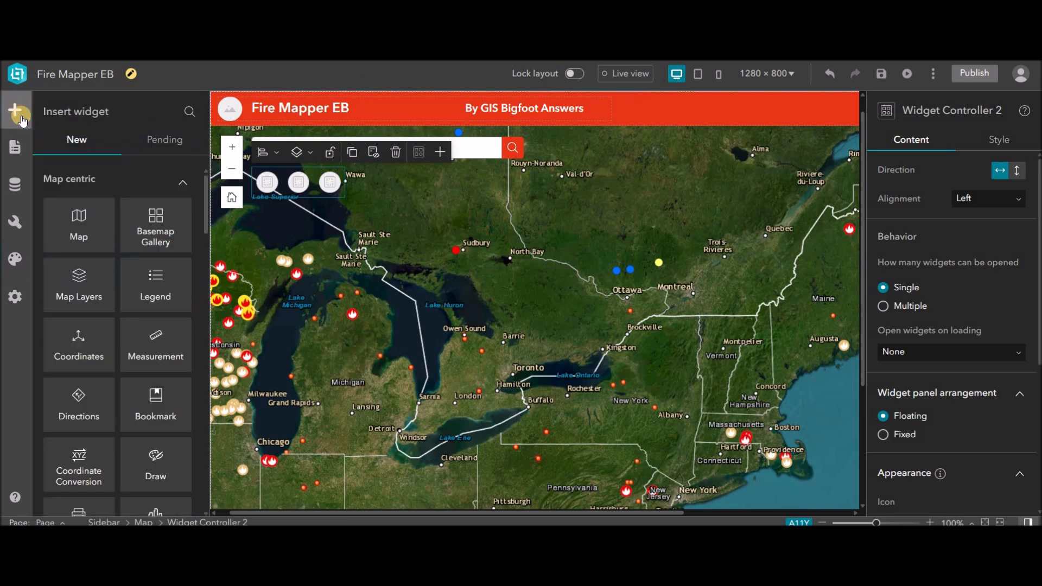
scroll(204, 196, "down", 3)
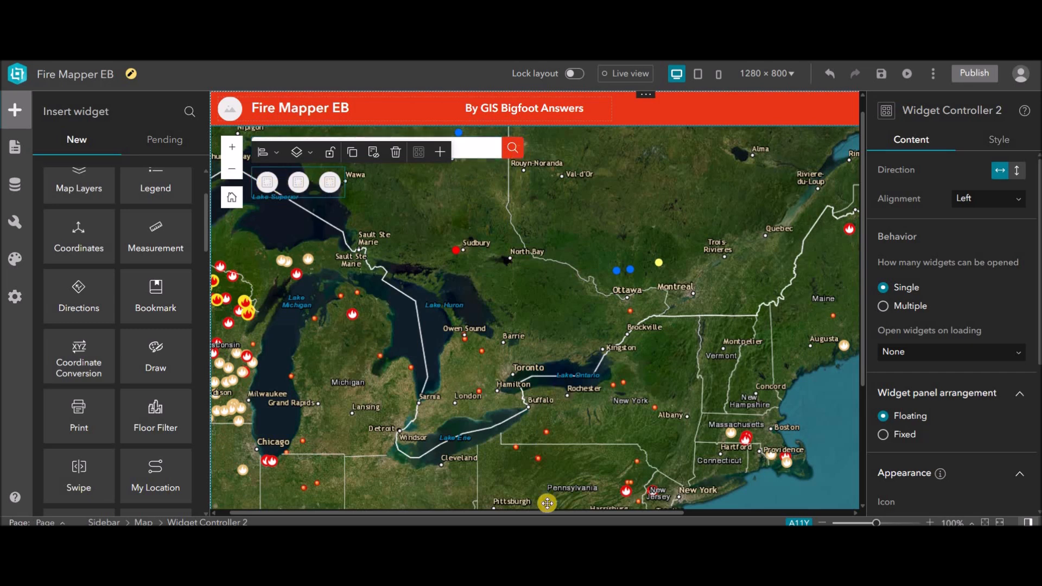
left_click_drag(559, 514, 822, 514)
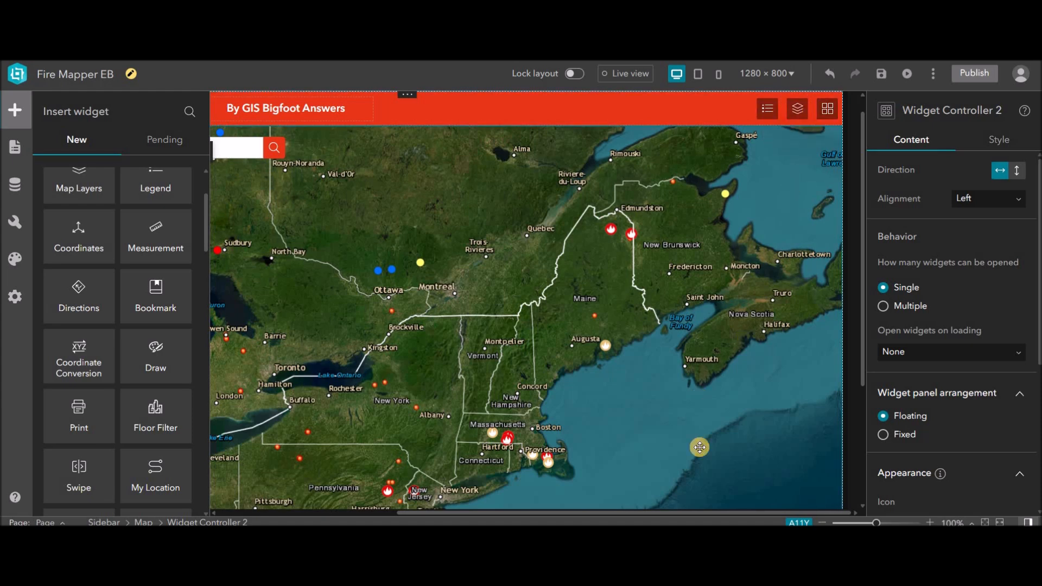
left_click_drag(694, 514, 516, 514)
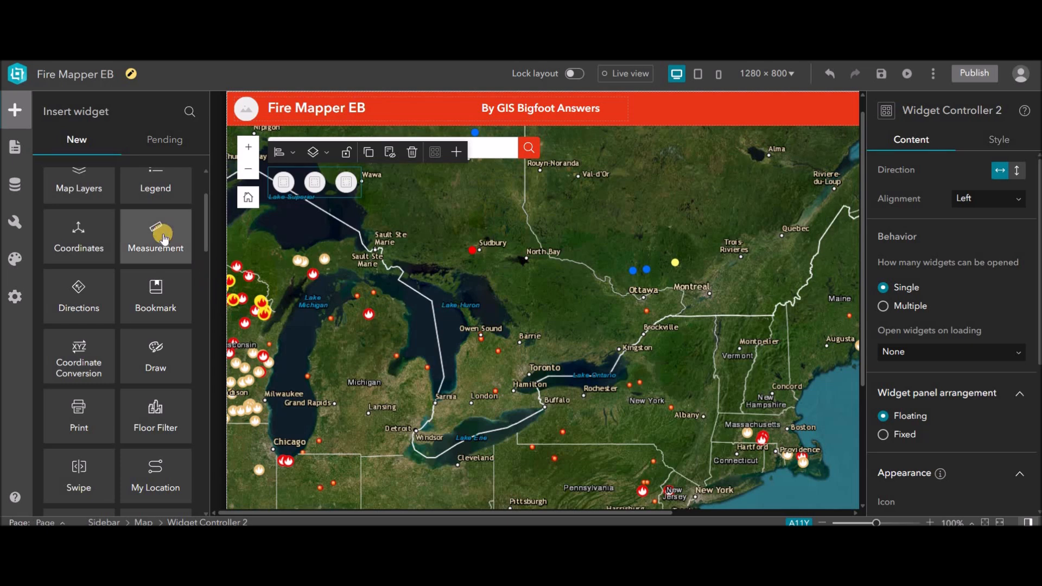
Add the Measurement, Map Layers, Legend and Draw widgets to the widget controller on the map
mouse_move(157, 234)
left_mouse_down()
mouse_move(233, 185)
mouse_move(287, 186)
left_mouse_up()
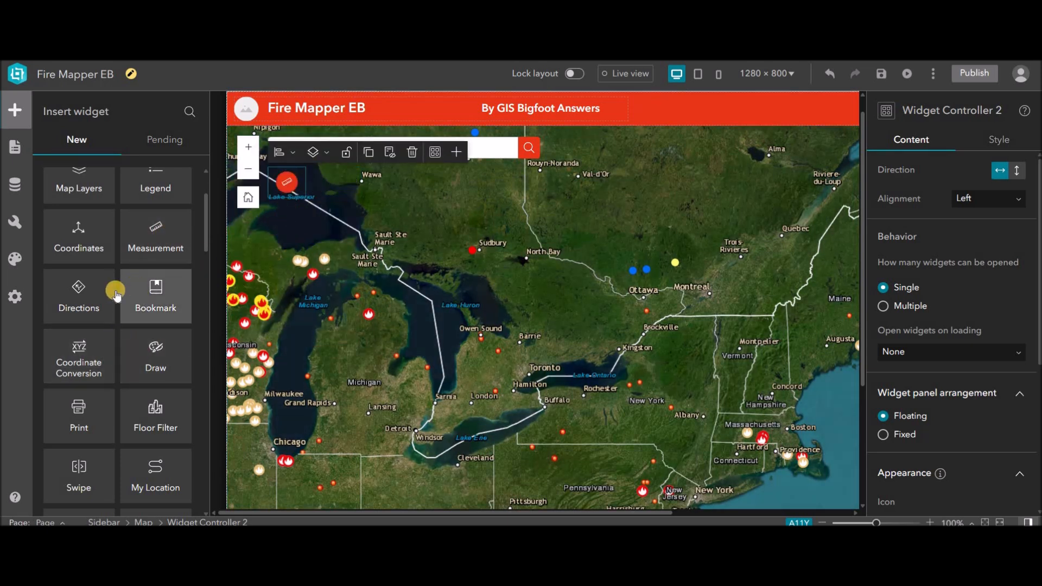
left_click_drag(86, 187, 294, 182)
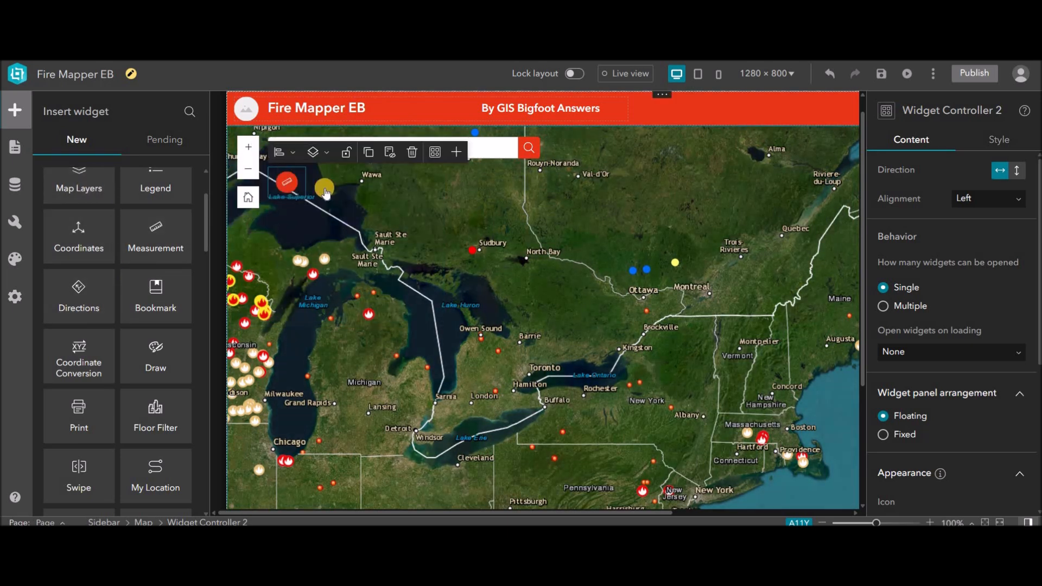
left_click_drag(168, 181, 332, 191)
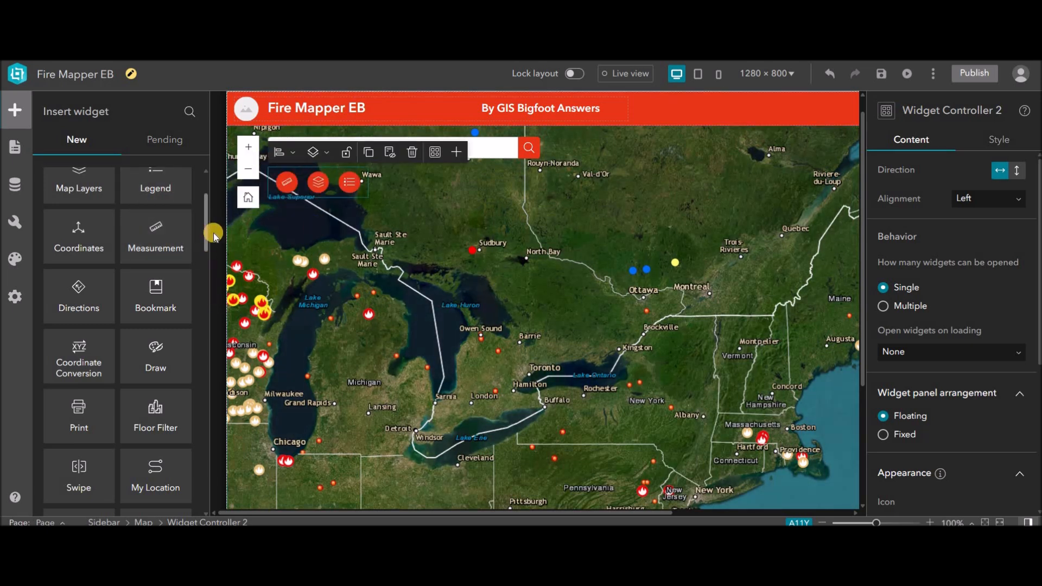
mouse_move(207, 237)
left_mouse_down()
mouse_move(204, 260)
mouse_move(360, 185)
left_mouse_up()
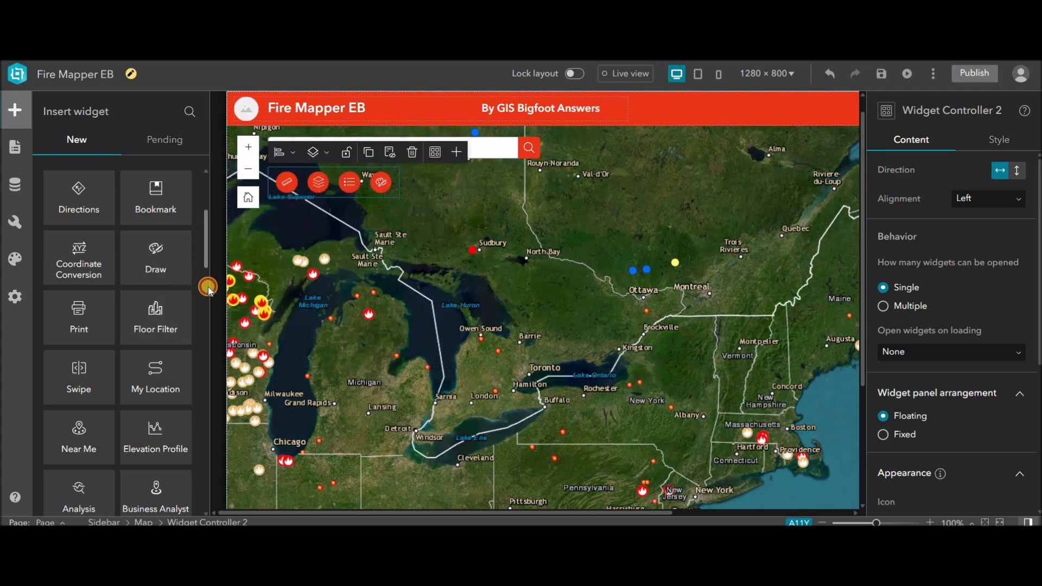
Add the Print, Swipe and Elevation Profile widgets after the Draw widget in the map's widget controller
scroll(208, 287, "down", 3)
scroll(210, 281, "up", 2)
left_click_drag(82, 263, 386, 183)
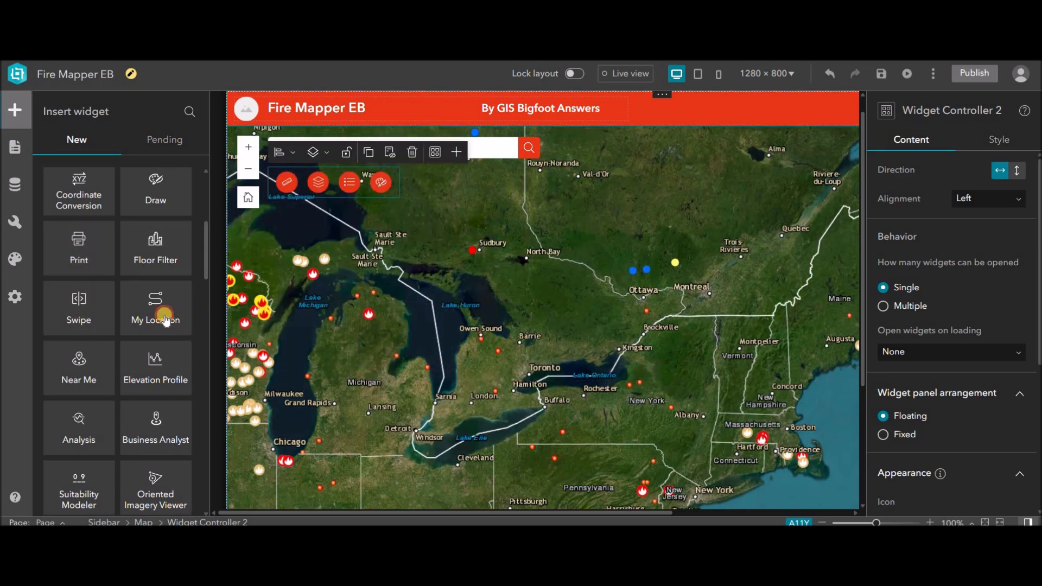
left_click_drag(81, 331, 432, 192)
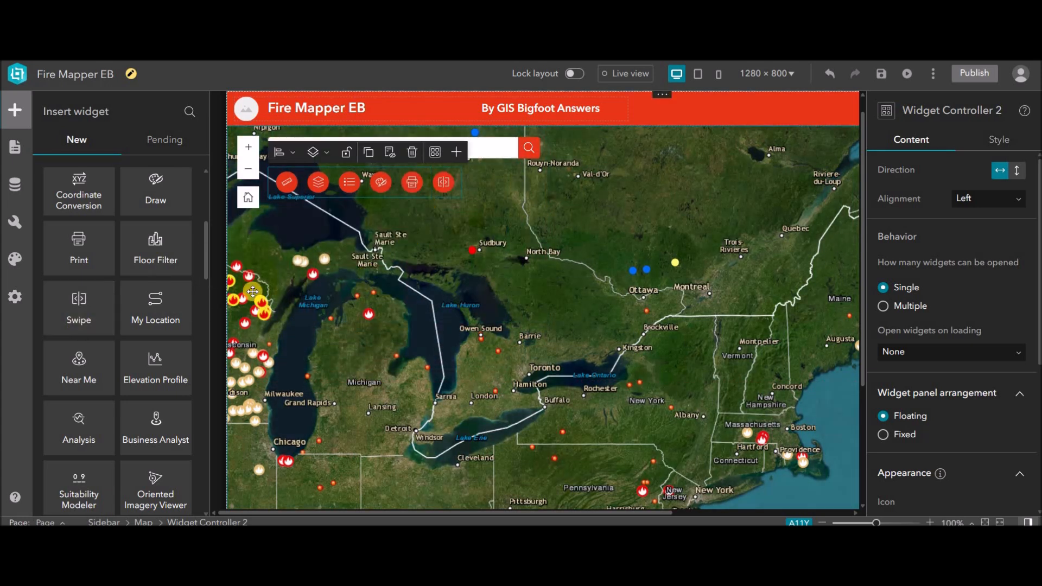
scroll(211, 288, "down", 5)
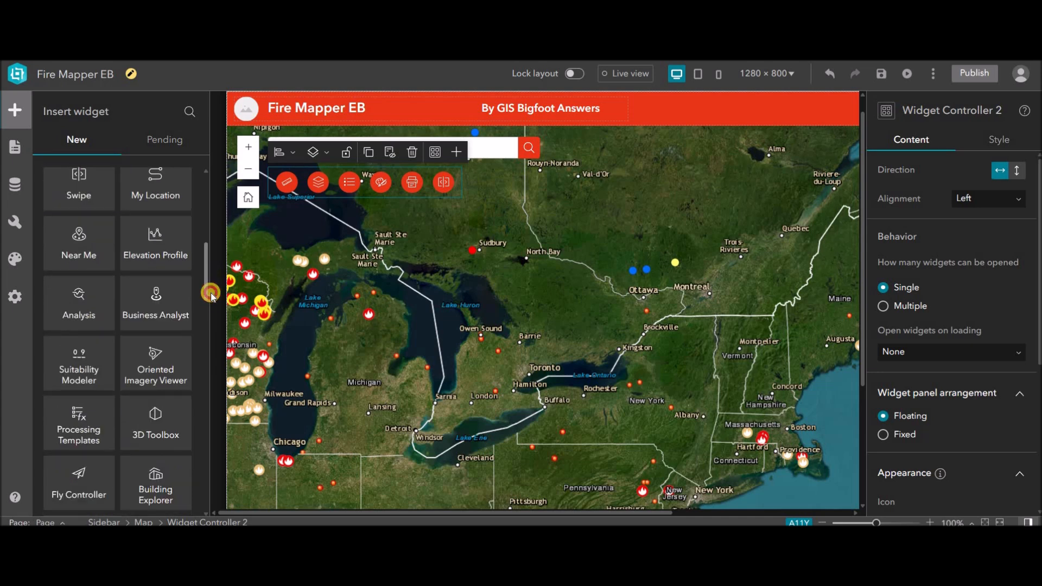
scroll(210, 283, "up", 4)
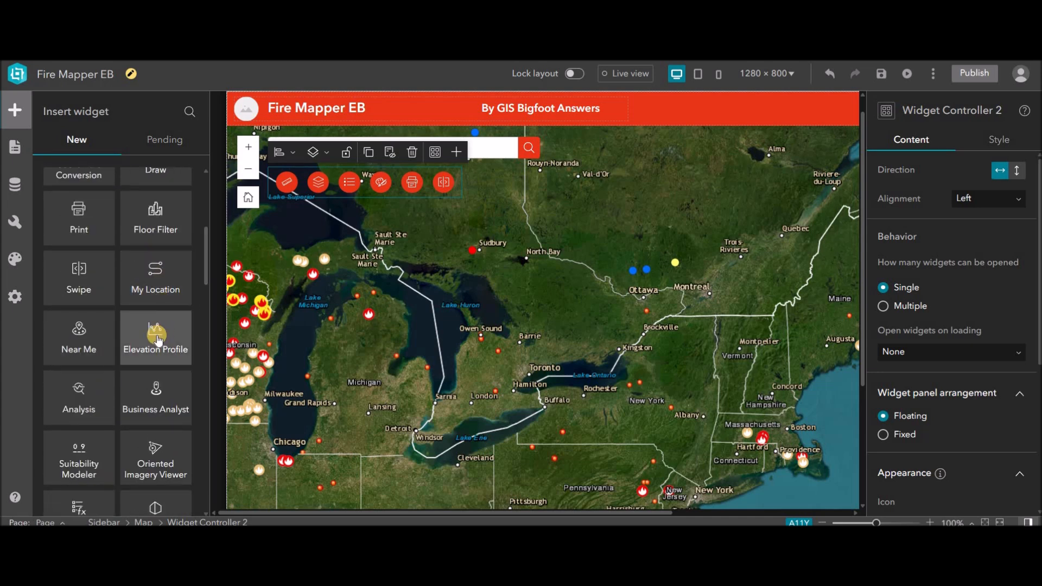
left_click_drag(155, 333, 456, 187)
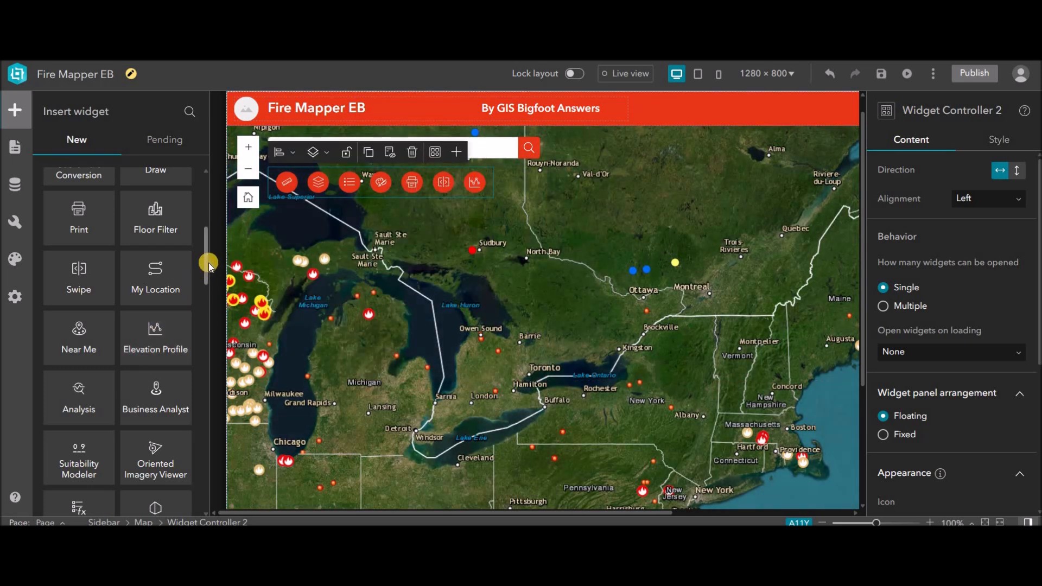
Add the data-centric List widget to the end of the widget controller and look over the remaining widgets
scroll(207, 292, "down", 5)
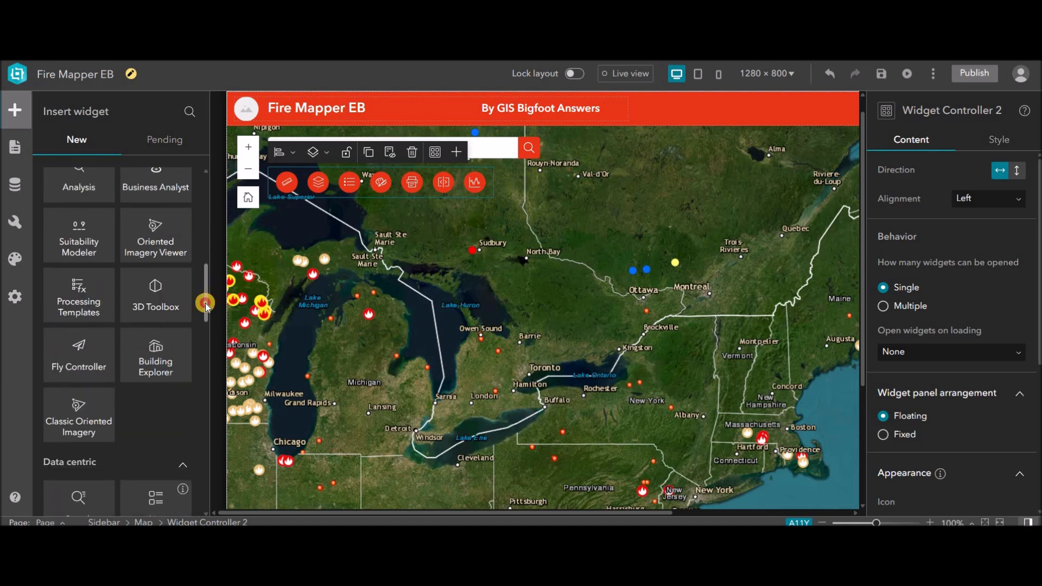
scroll(204, 320, "down", 3)
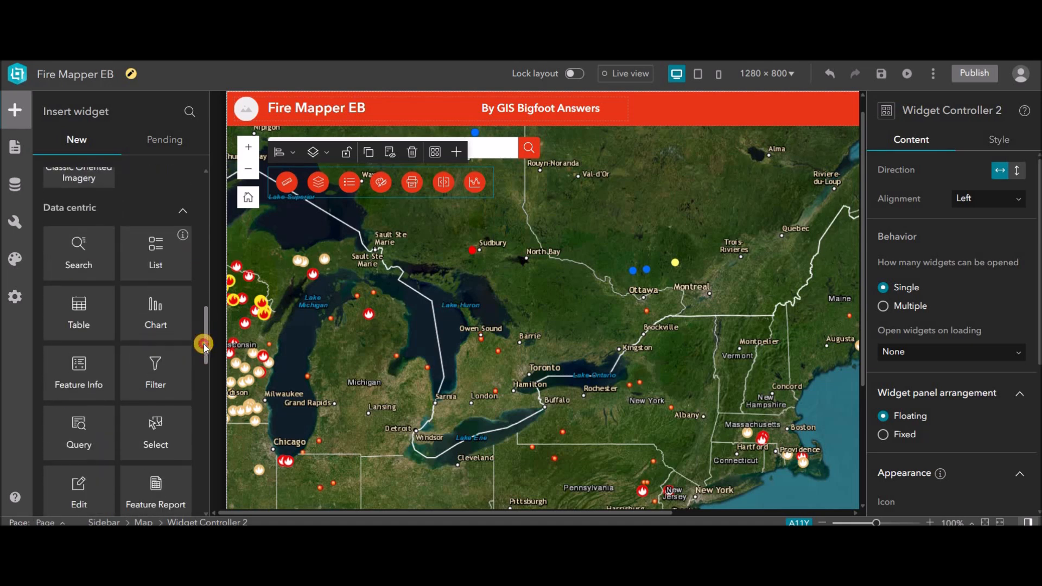
left_click_drag(160, 320, 493, 200)
scroll(199, 461, "down", 8)
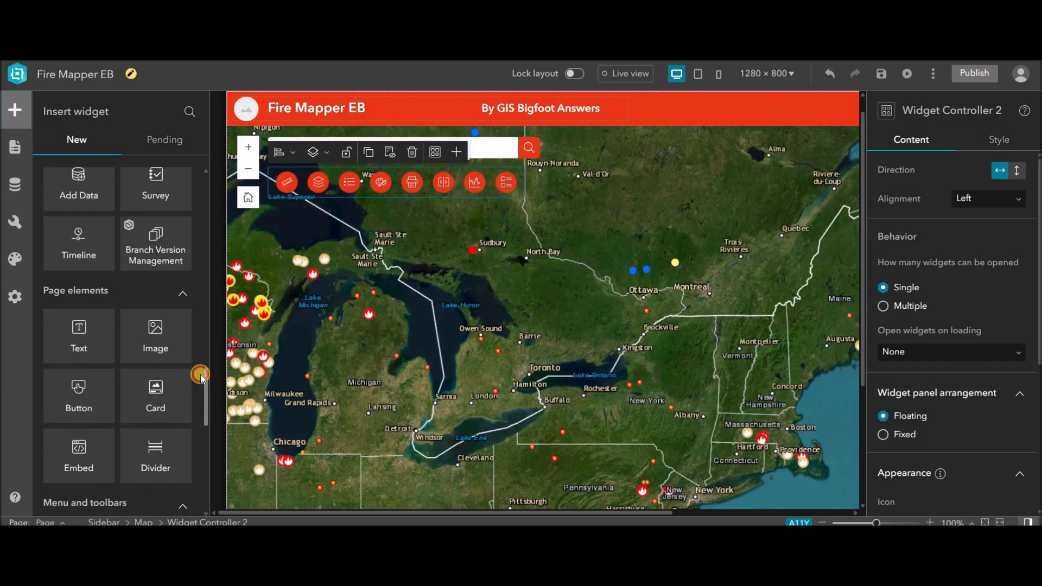
scroll(200, 369, "up", 10)
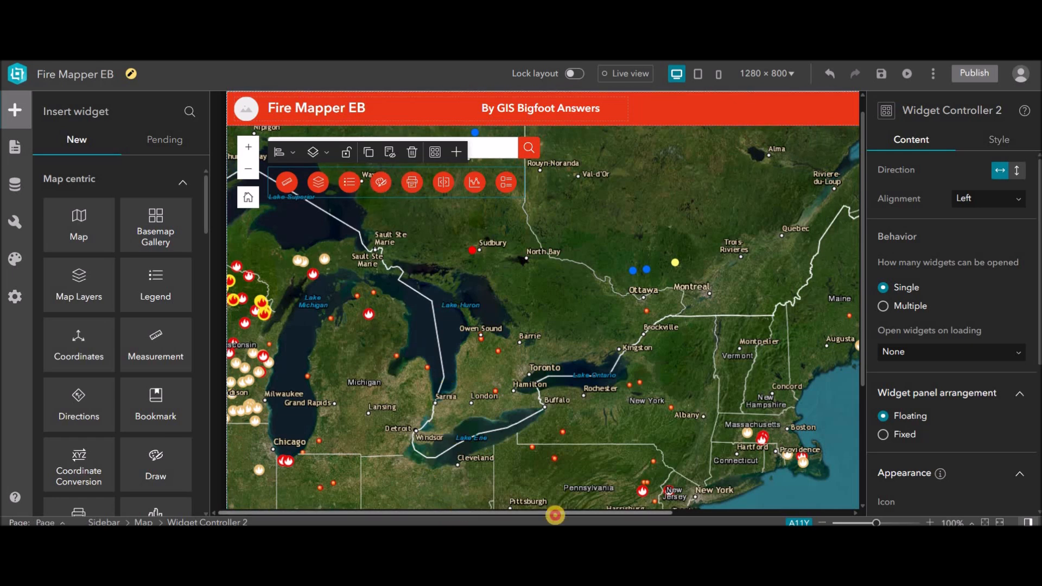
left_click_drag(556, 513, 718, 507)
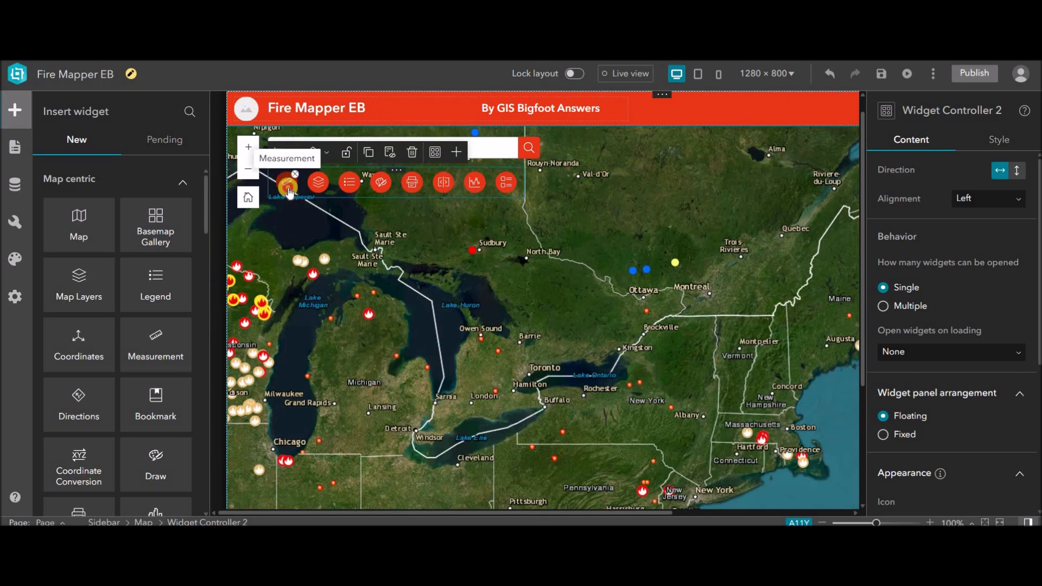
Compare the Measurement widget's Classic and Toolbar arrangements and set it to Toolbar
left_click(288, 185)
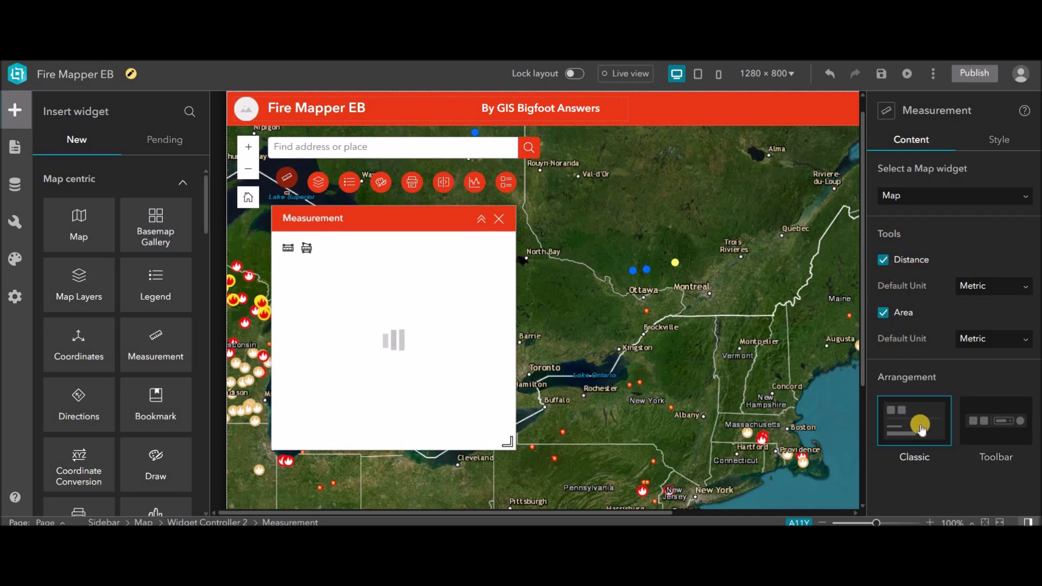
left_click(977, 440)
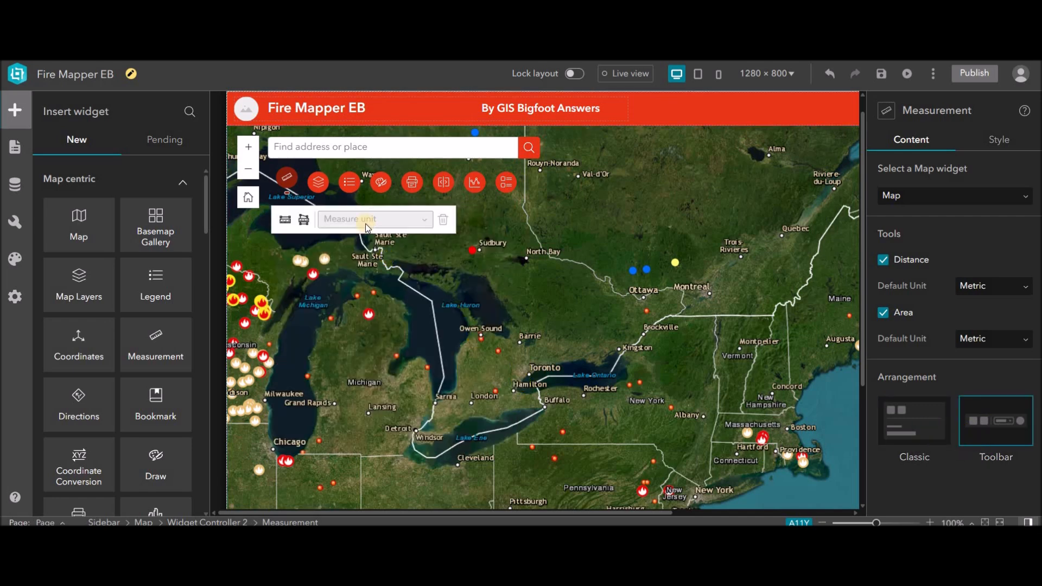
left_click(931, 418)
left_click(984, 418)
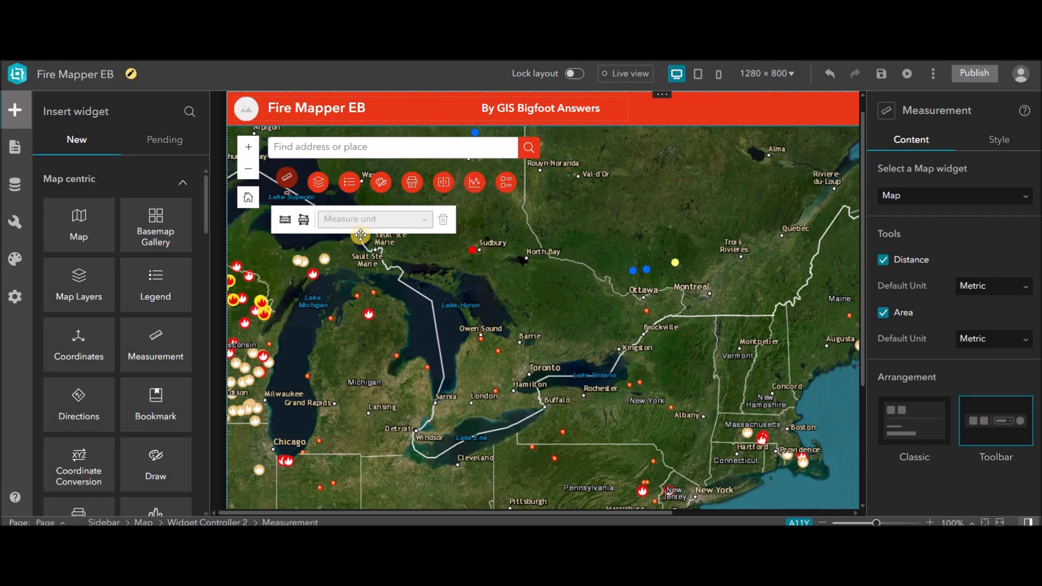
Enable Zoom to, Enable or disable pop-up, Transparency and View layer details for the controller's Map Layers widget
left_click(318, 180)
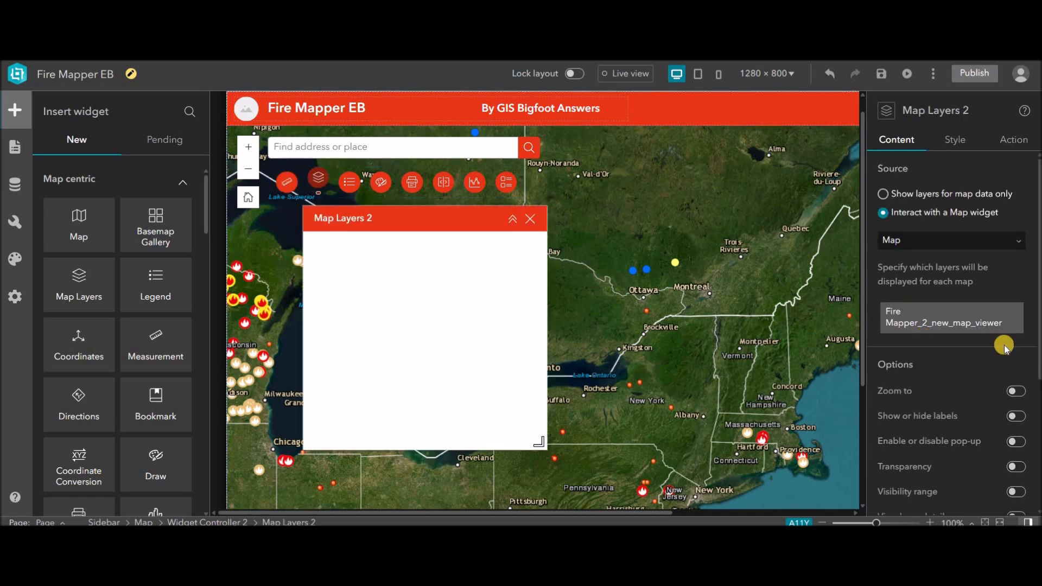
scroll(1037, 375, "down", 3)
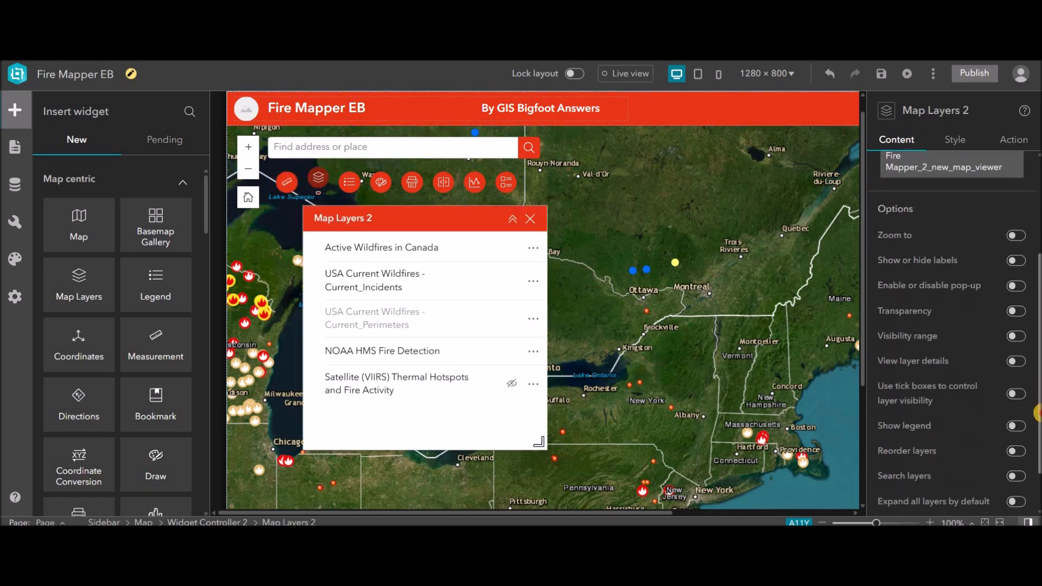
scroll(1038, 420, "down", 1)
scroll(1038, 423, "up", 1)
scroll(1038, 429, "down", 1)
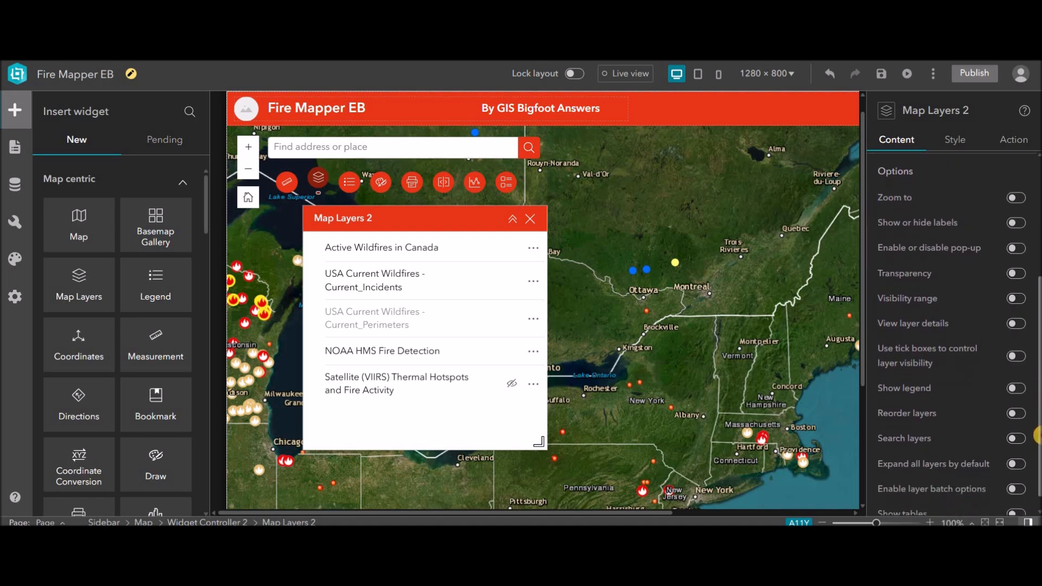
scroll(1034, 429, "up", 2)
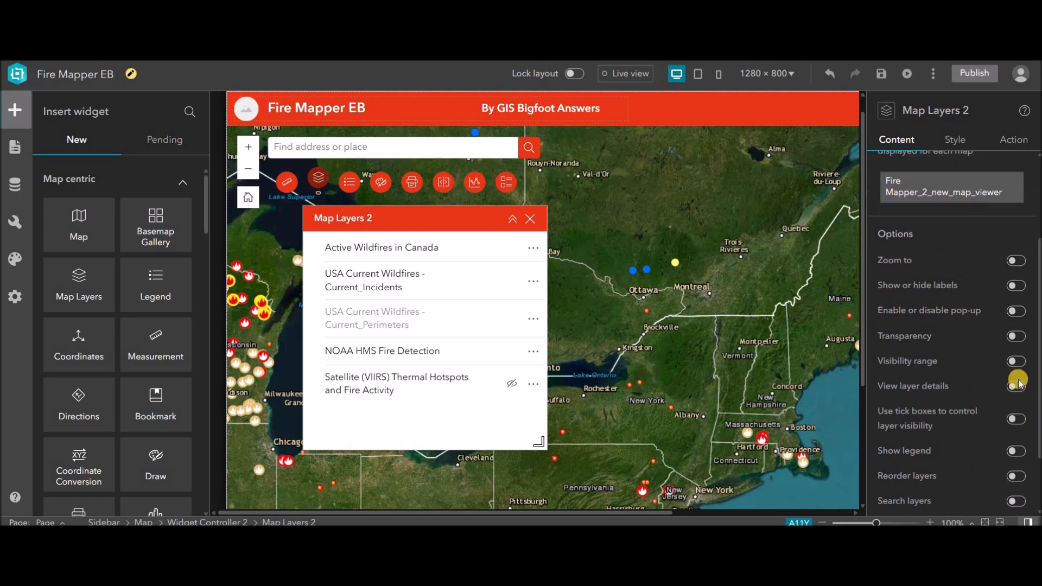
left_click(1017, 311)
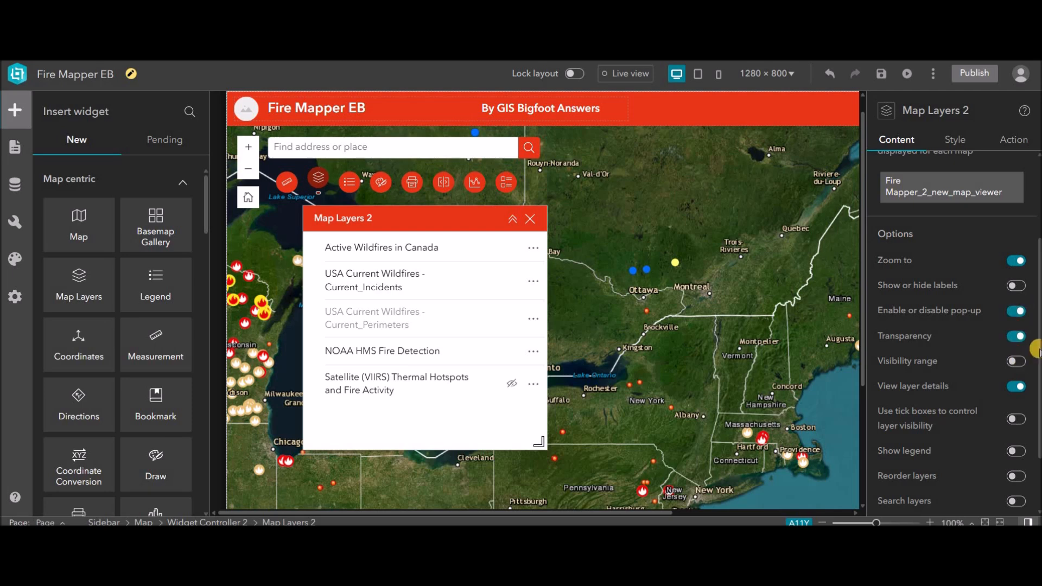
Enable label toggling, layer reordering, tick boxes for layer visibility and tables in the Map Layers widget, and save the experience
scroll(1036, 350, "down", 2)
left_click(1020, 207)
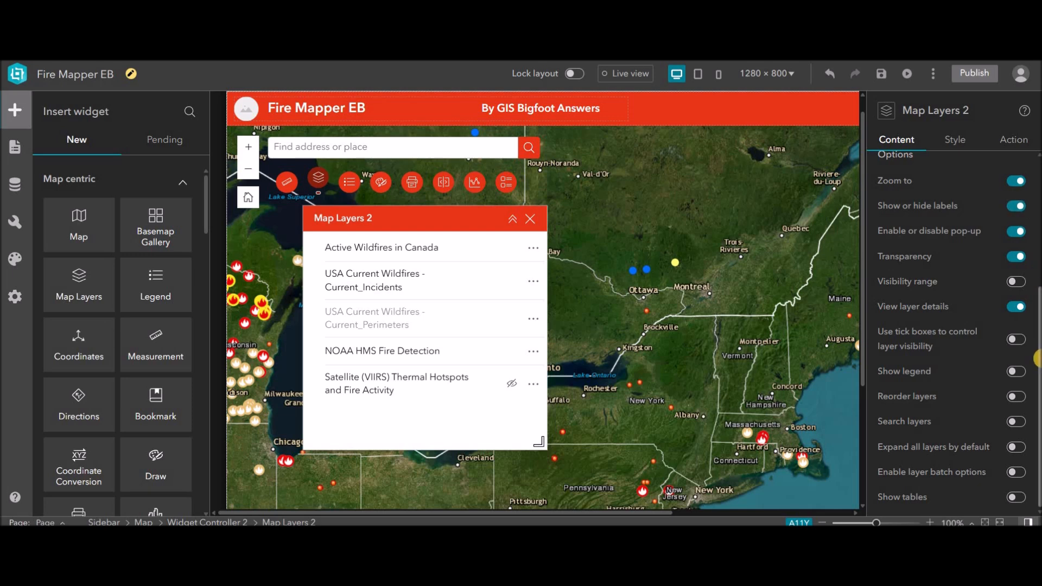
left_click(1020, 401)
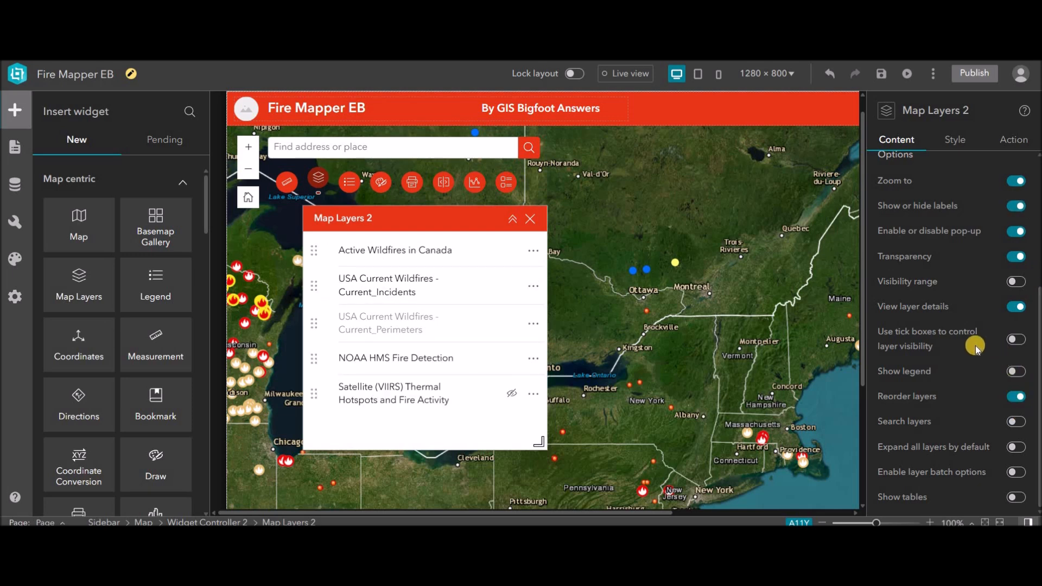
left_click(1018, 340)
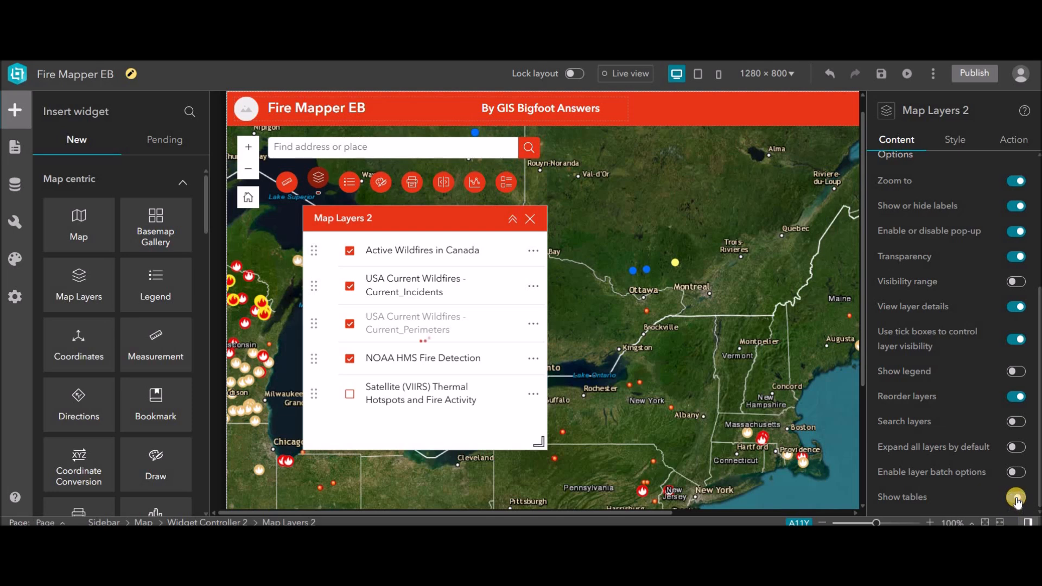
left_click_drag(1038, 462, 1033, 328)
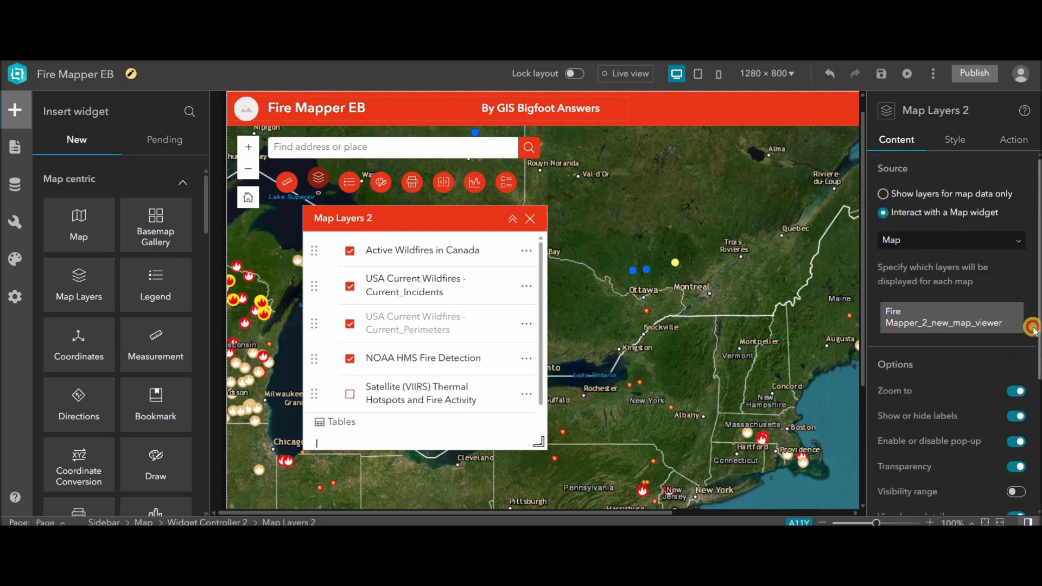
left_click(885, 78)
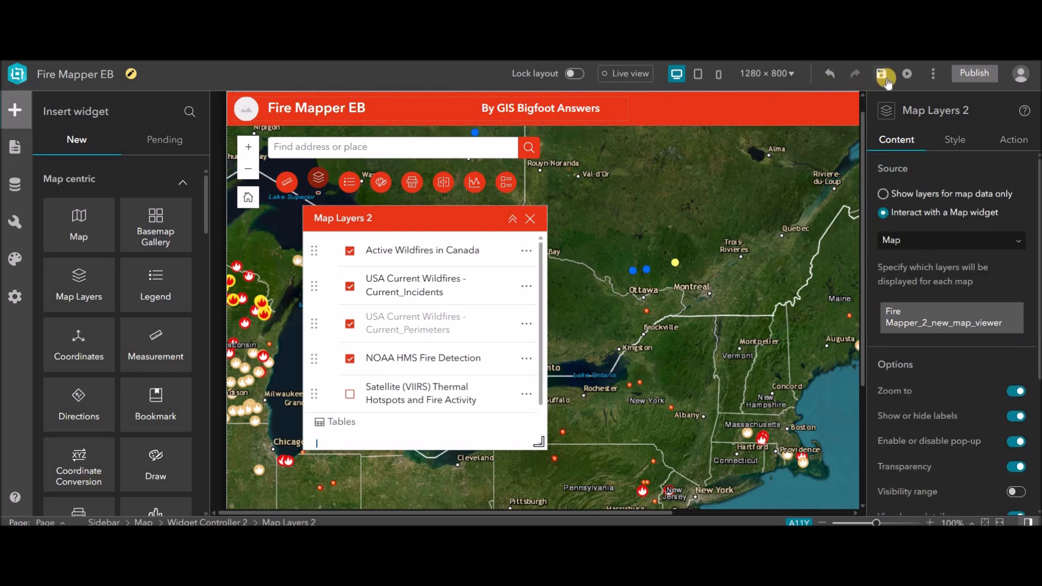
Look over the controller's Legend widget settings and enable measurement for the Draw widget
left_click(349, 181)
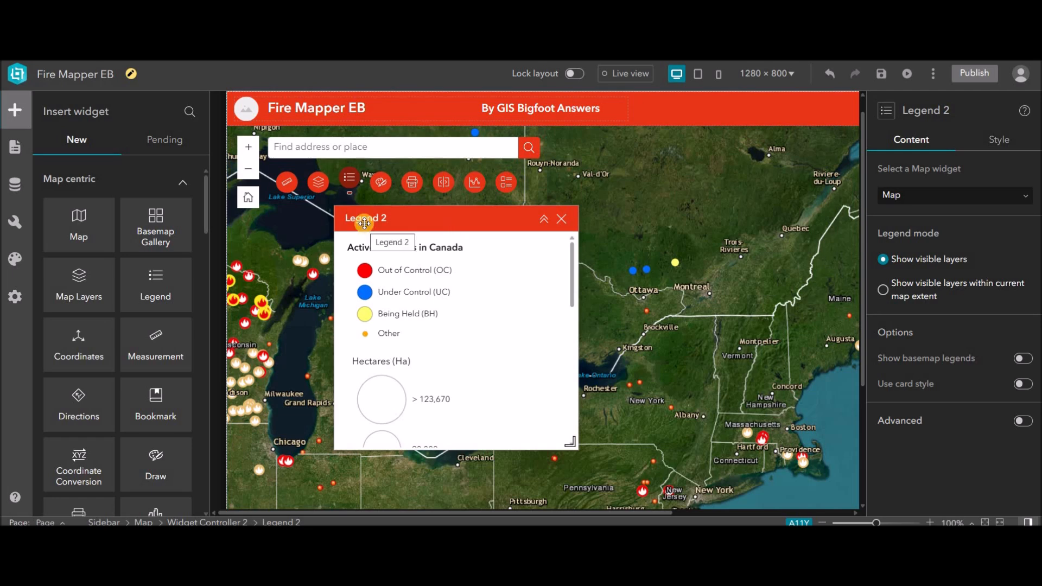
double_click(948, 114)
left_click(381, 182)
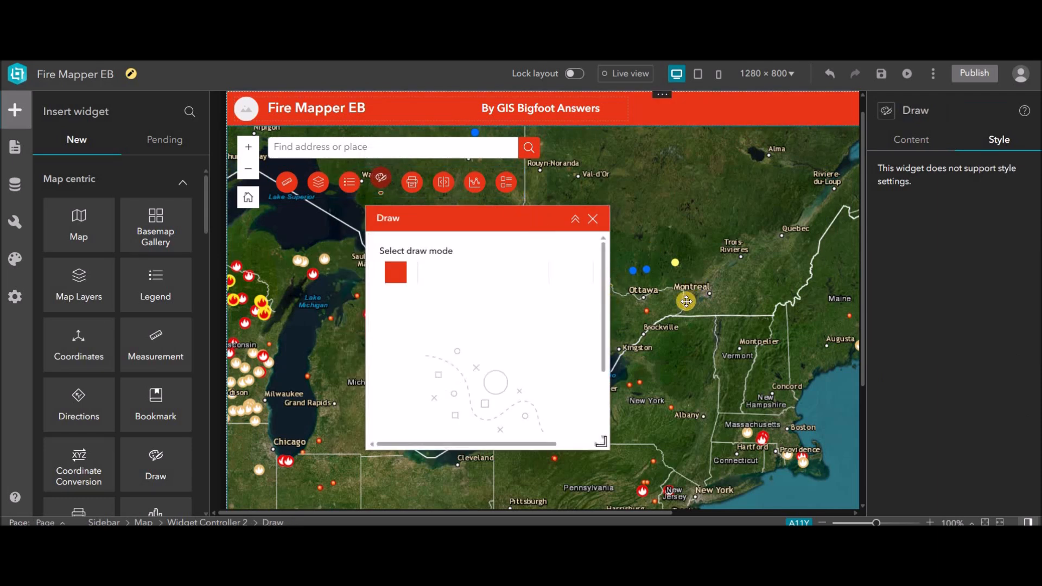
left_click_drag(1039, 411, 1039, 421)
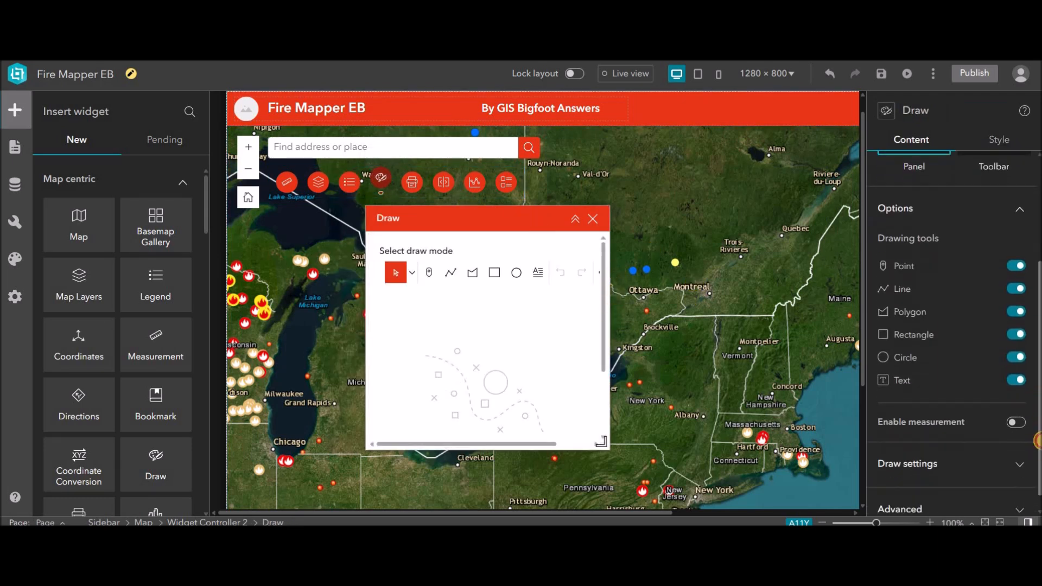
scroll(1036, 434, "down", 1)
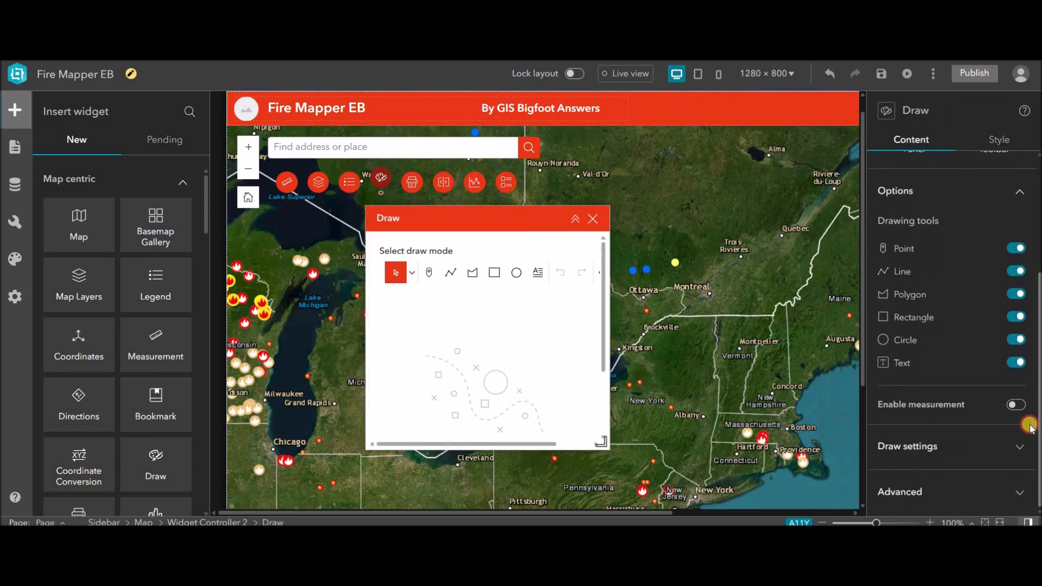
left_click(1023, 407)
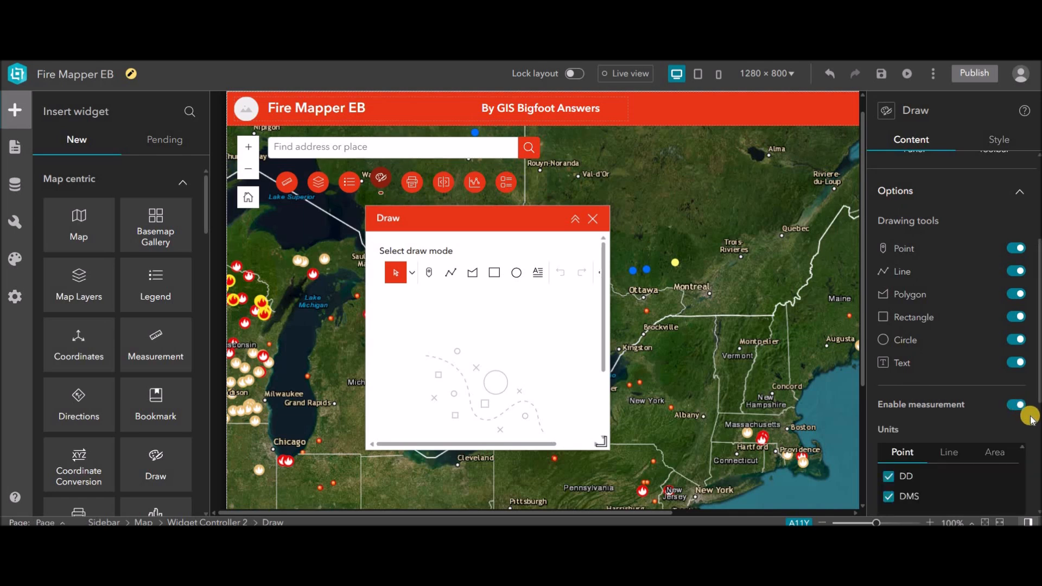
scroll(1037, 412, "down", 4)
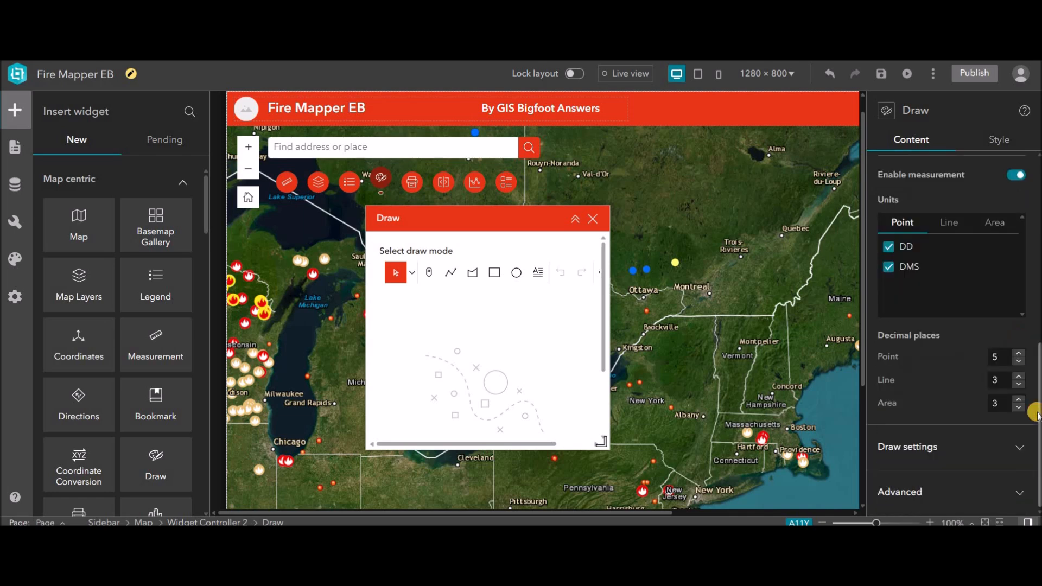
mouse_move(1037, 412)
left_mouse_down()
mouse_move(1036, 241)
mouse_move(1036, 404)
left_mouse_up()
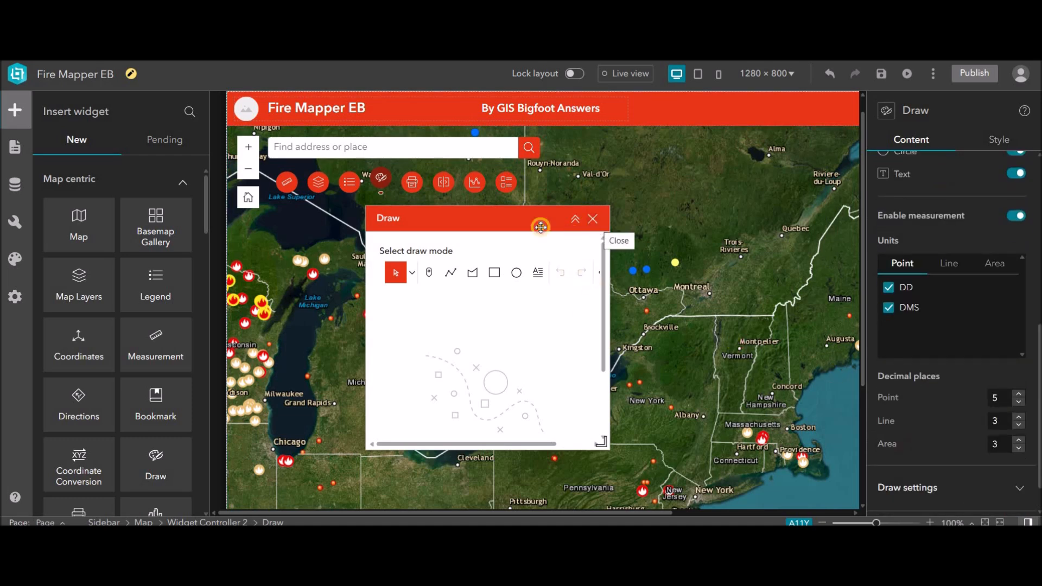
left_click(595, 220)
Set the default title in the Print widget's template common settings to Fire Mapper 1.0 and close the widget
left_click(412, 180)
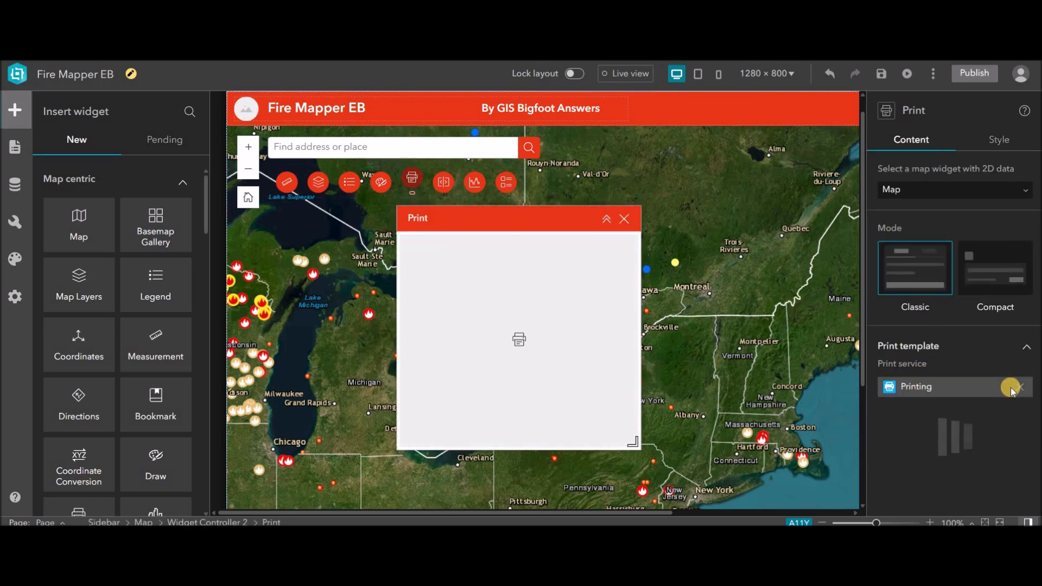
left_click_drag(1038, 329, 1037, 491)
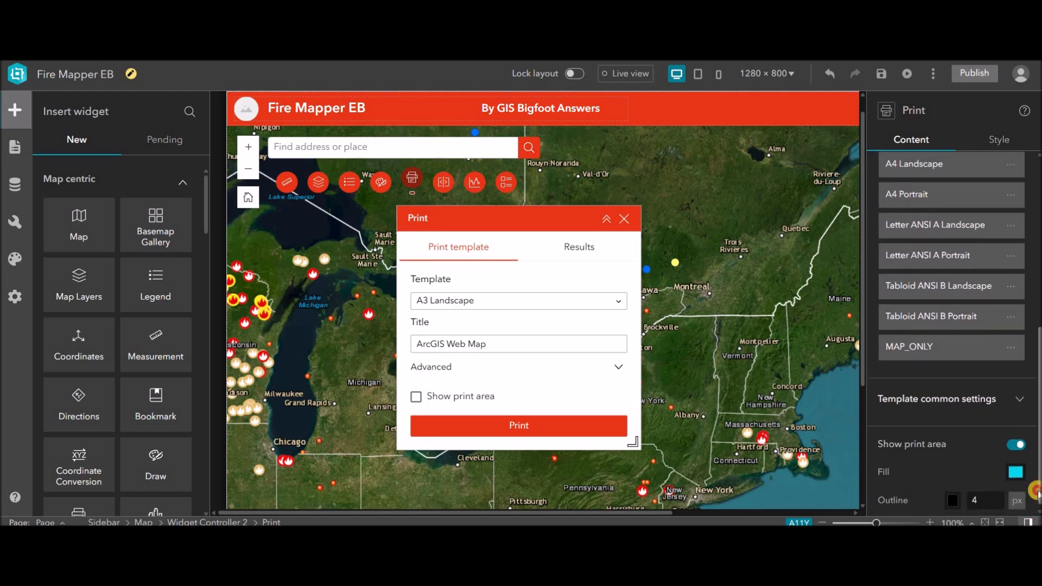
scroll(1037, 491, "up", 5)
scroll(1037, 493, "down", 4)
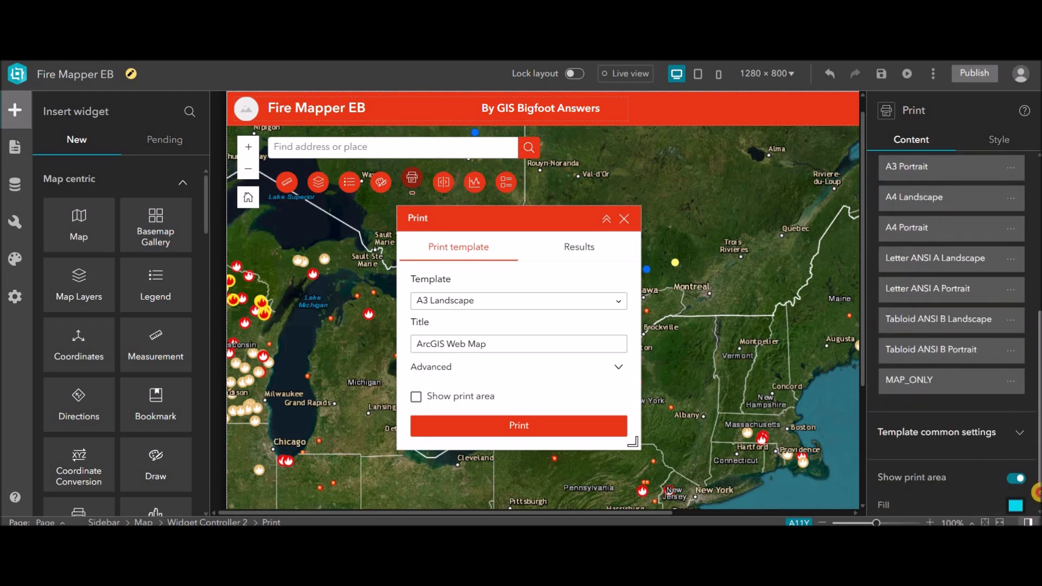
left_click(1020, 432)
left_click_drag(966, 459, 827, 481)
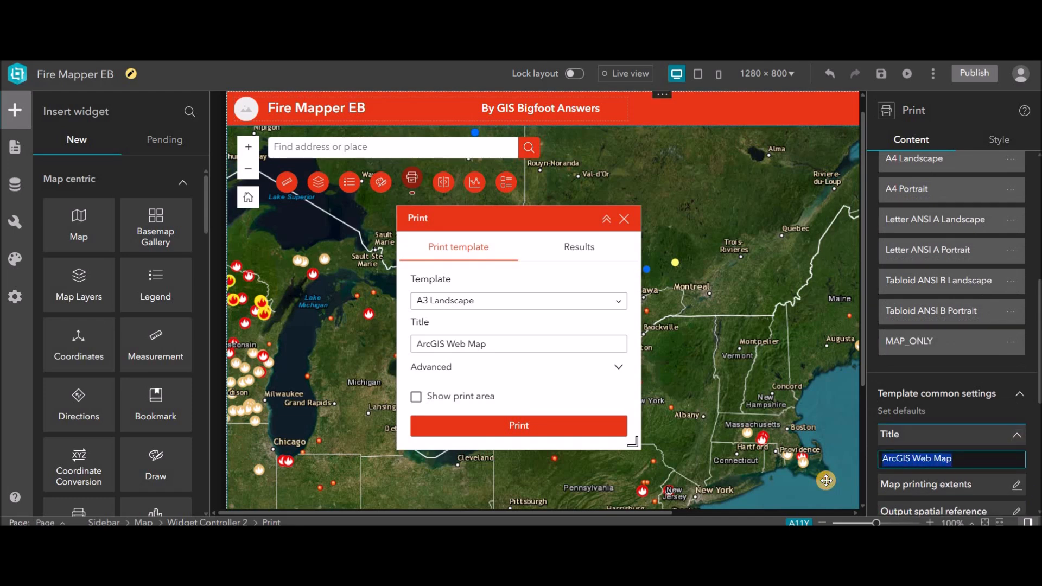
type("Fire Mapper 1.")
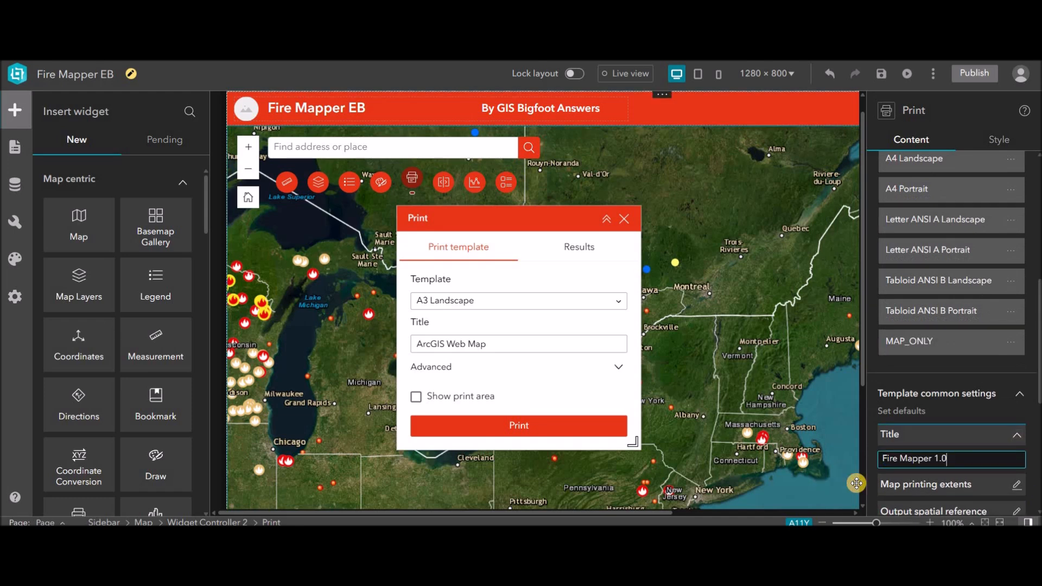
left_click(950, 414)
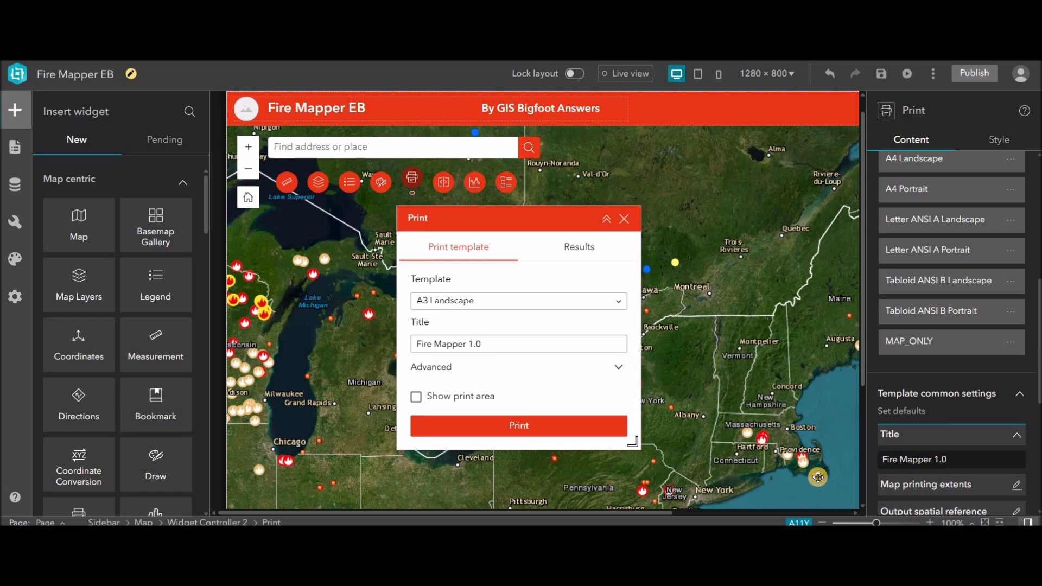
left_click(622, 219)
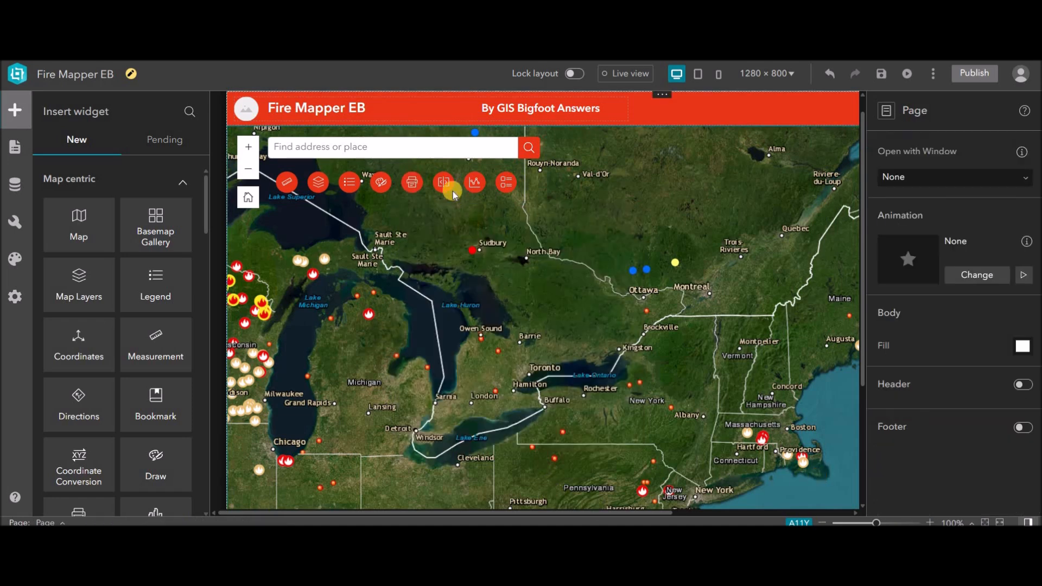
Start the Swipe widget with the simple side-to-side template and look over the Elevation Profile widget's settings
left_click(444, 184)
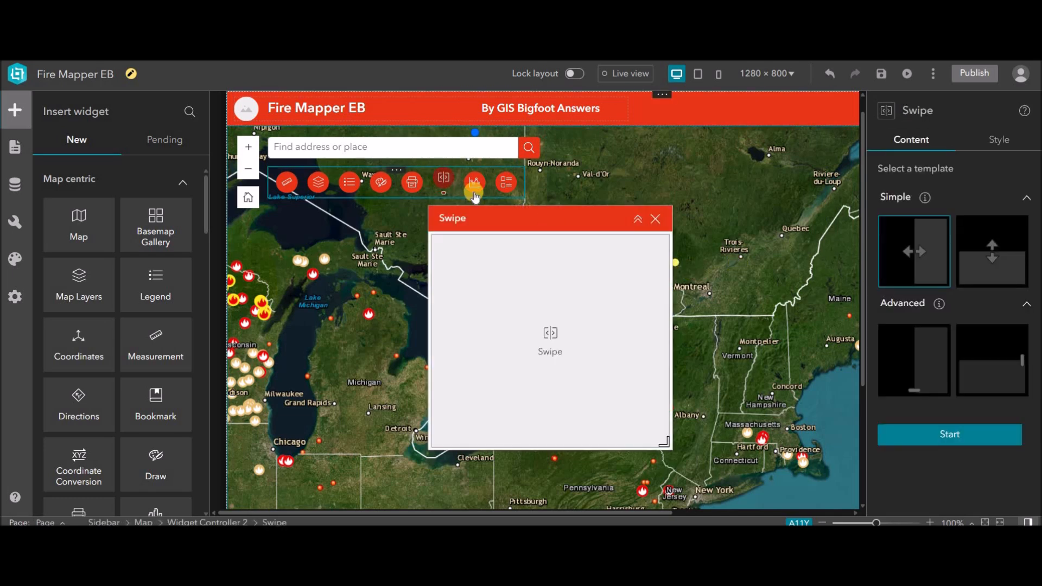
left_click(900, 286)
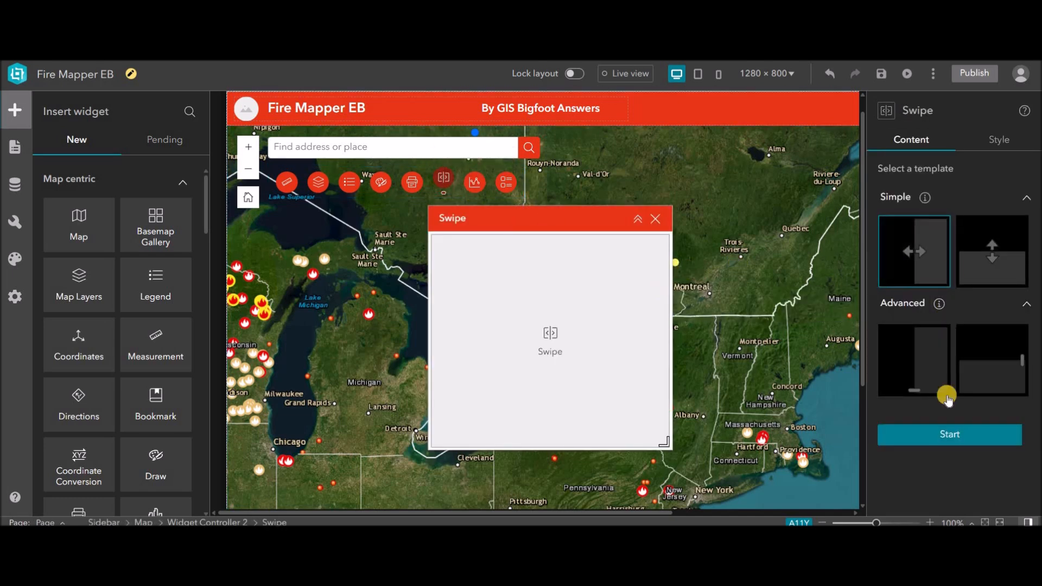
left_click(975, 441)
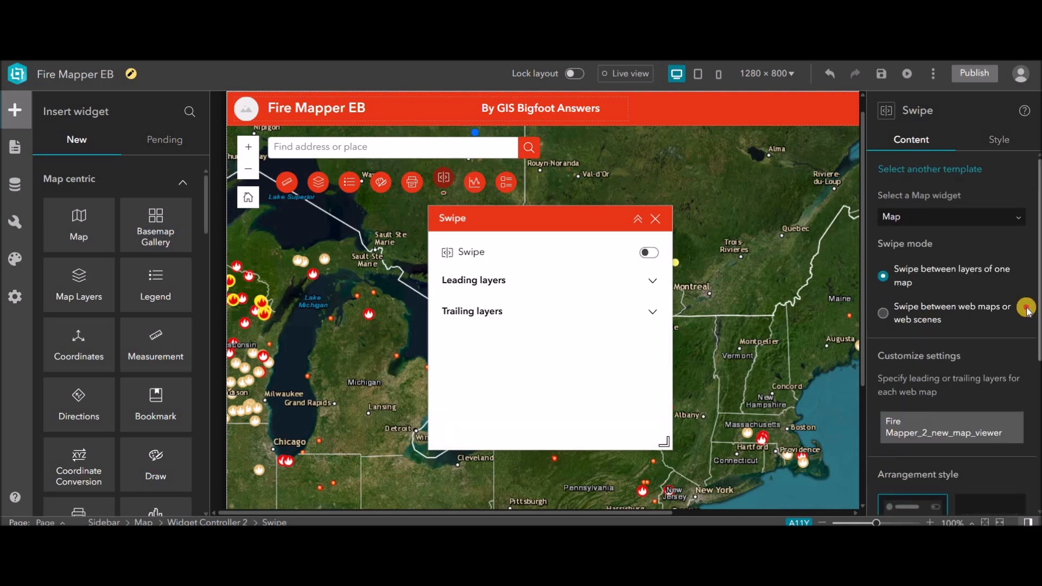
left_click_drag(1039, 350, 1026, 298)
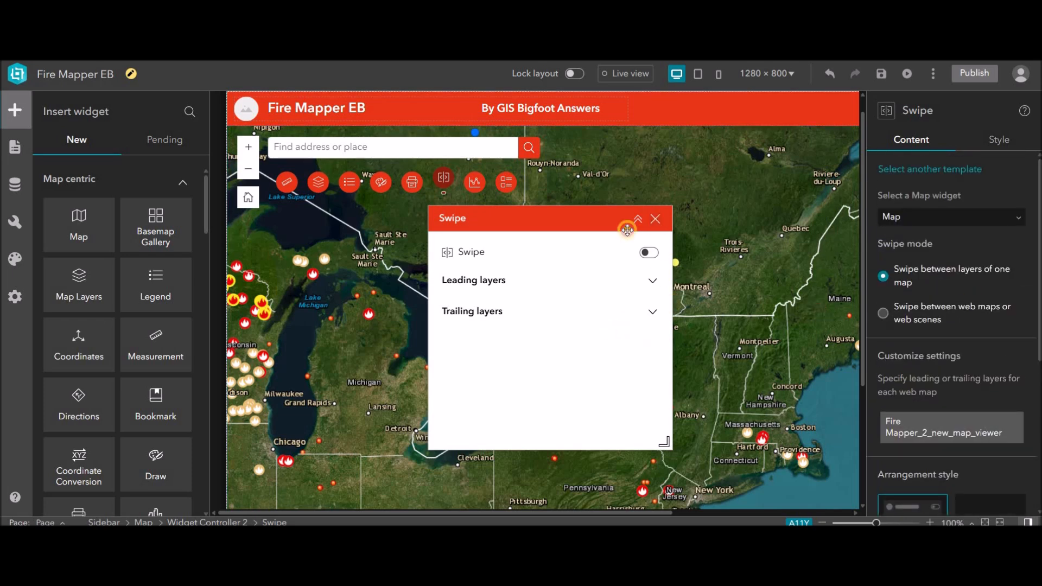
left_click(656, 220)
left_click(471, 187)
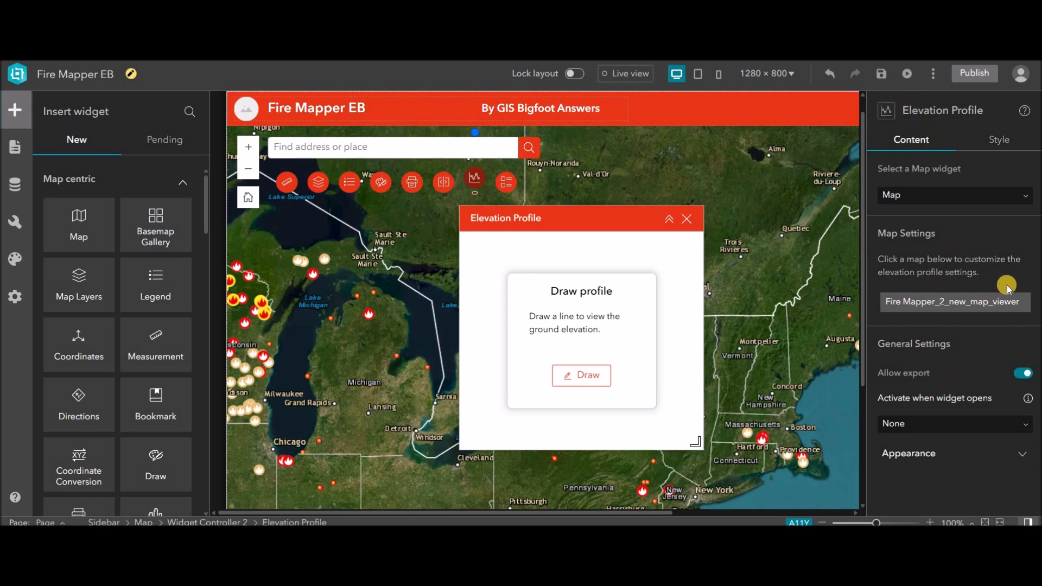
Start the List widget with the first row template and connect it to the Active Wildfires in Canada layer
left_click(506, 182)
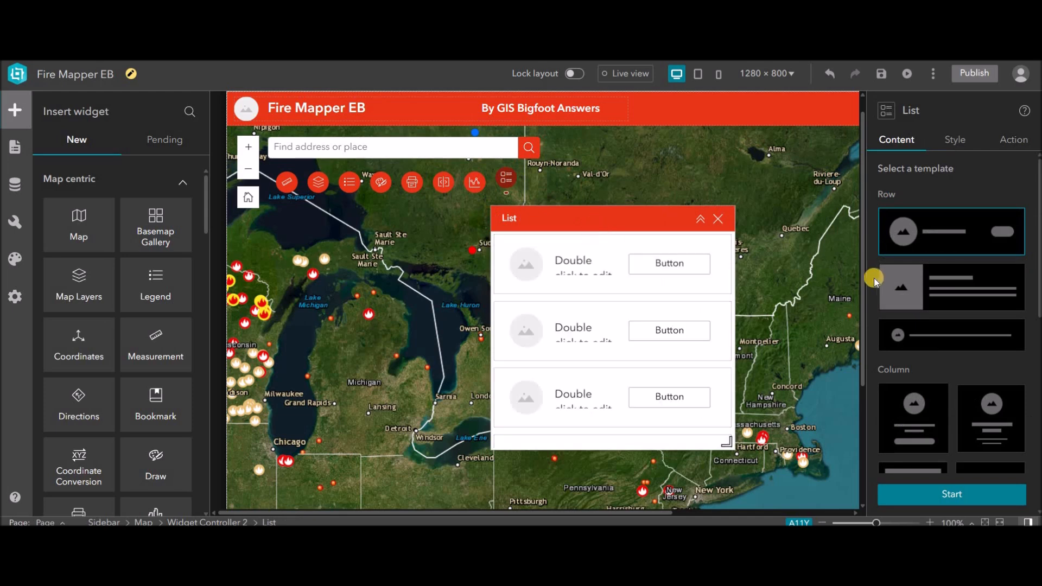
left_click_drag(1035, 267, 1037, 472)
left_click(952, 494)
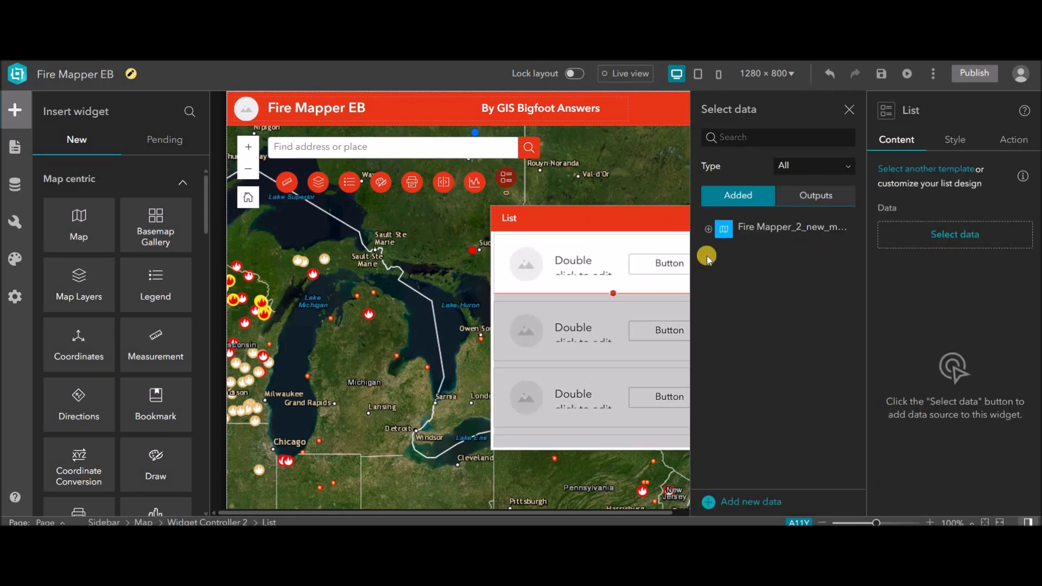
left_click(714, 238)
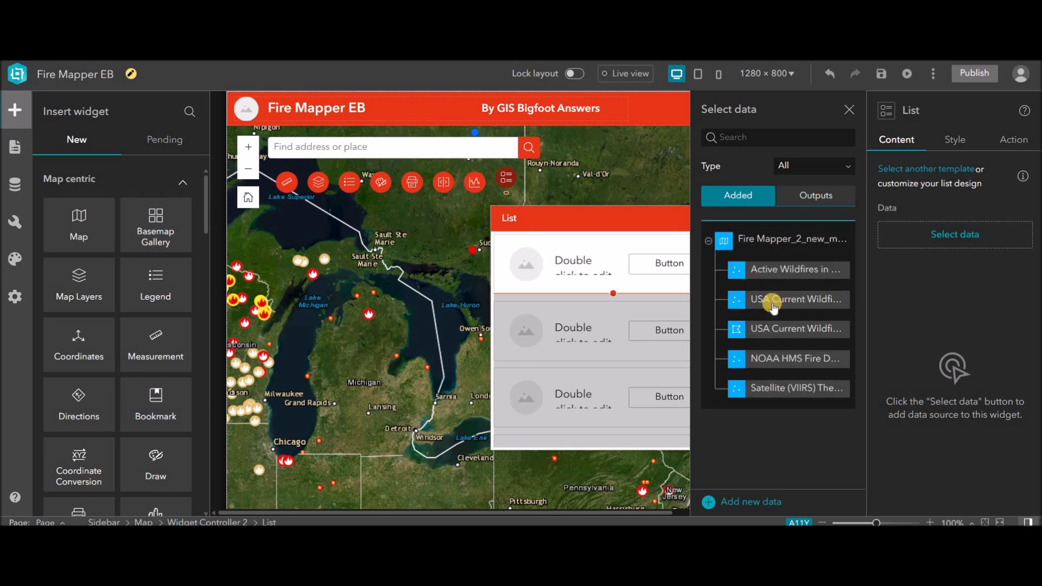
left_click(780, 275)
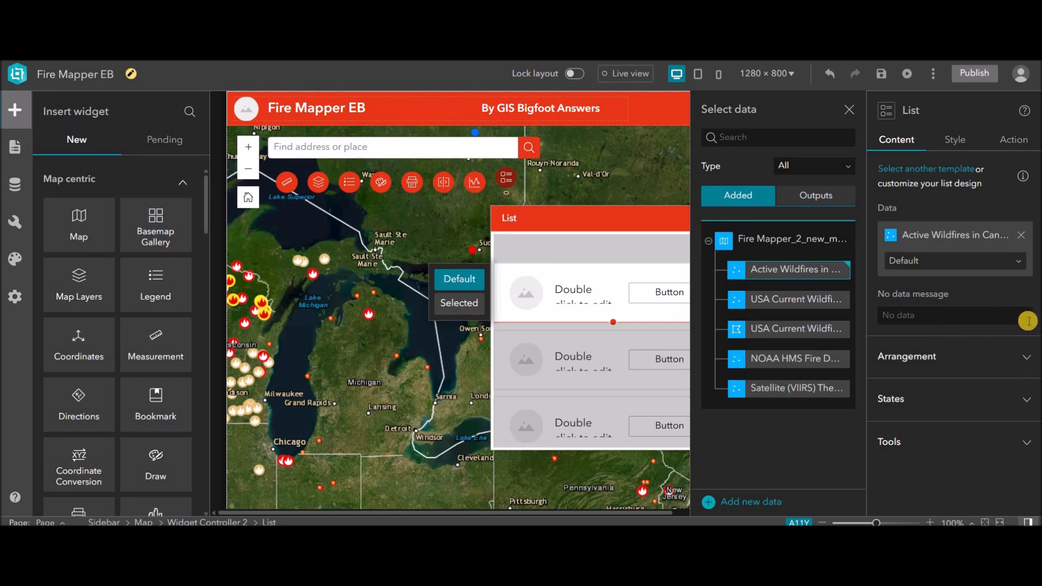
Set the List widget's item height to 69 px and look over its other arrangement settings
left_click(1029, 361)
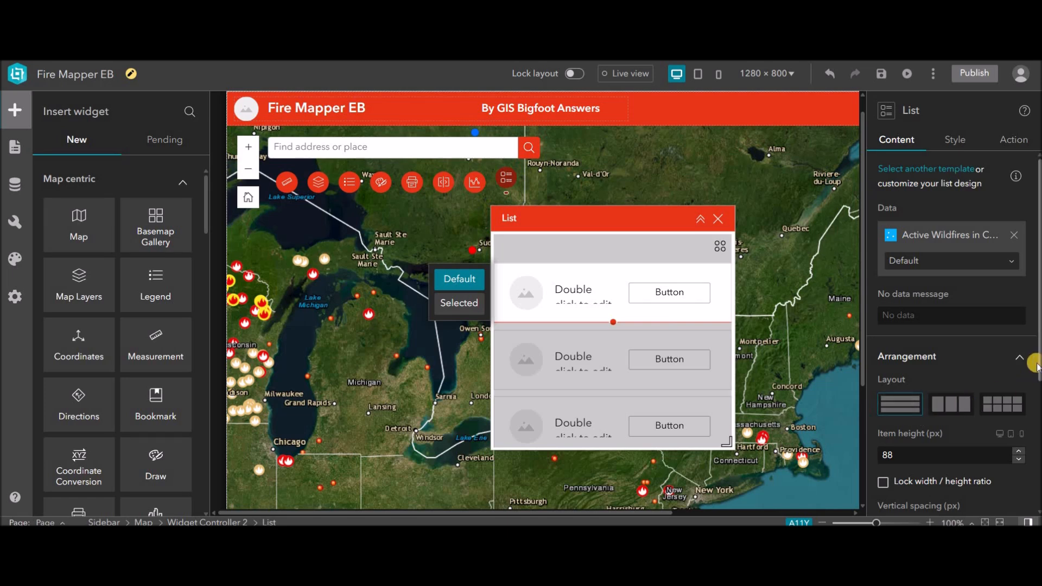
left_click(1038, 391)
left_click(1019, 316)
left_click(1020, 317)
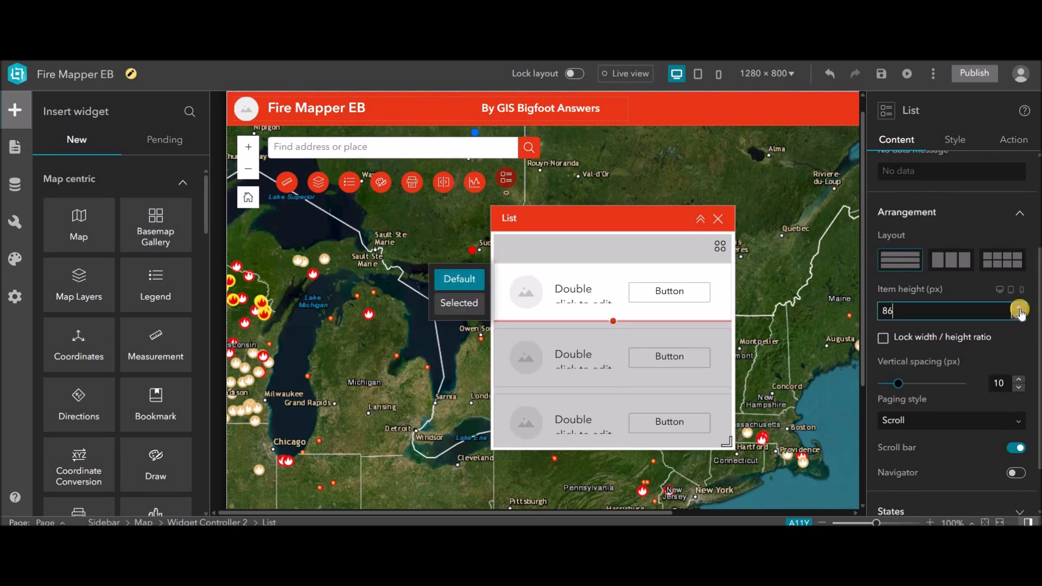
left_click(1020, 310)
left_click(1022, 317)
left_click_drag(1037, 363, 1038, 400)
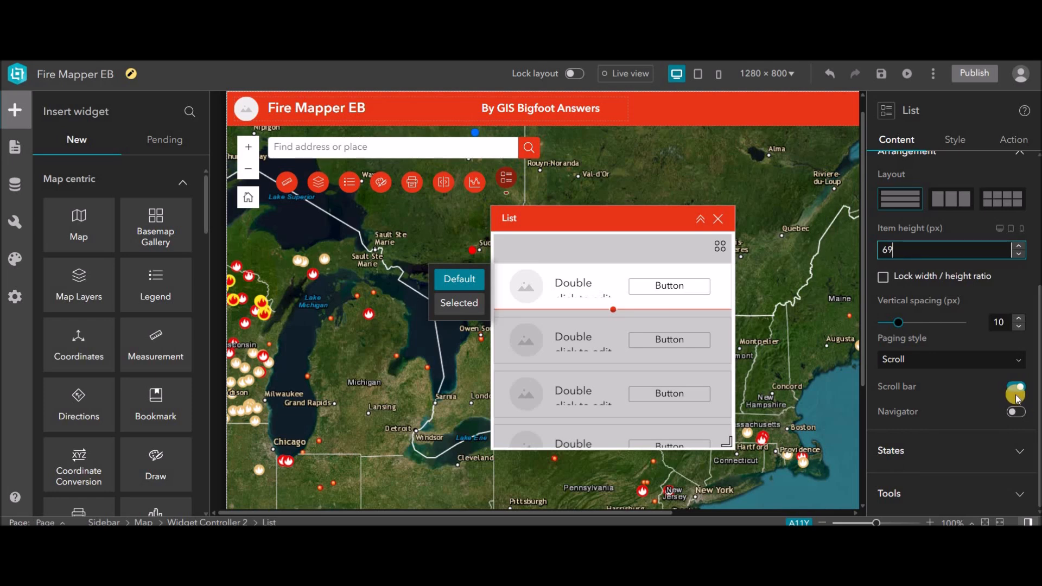
Check which data views are available for the List widget's wildfire data source
left_click_drag(1038, 403, 1038, 276)
left_click(1002, 261)
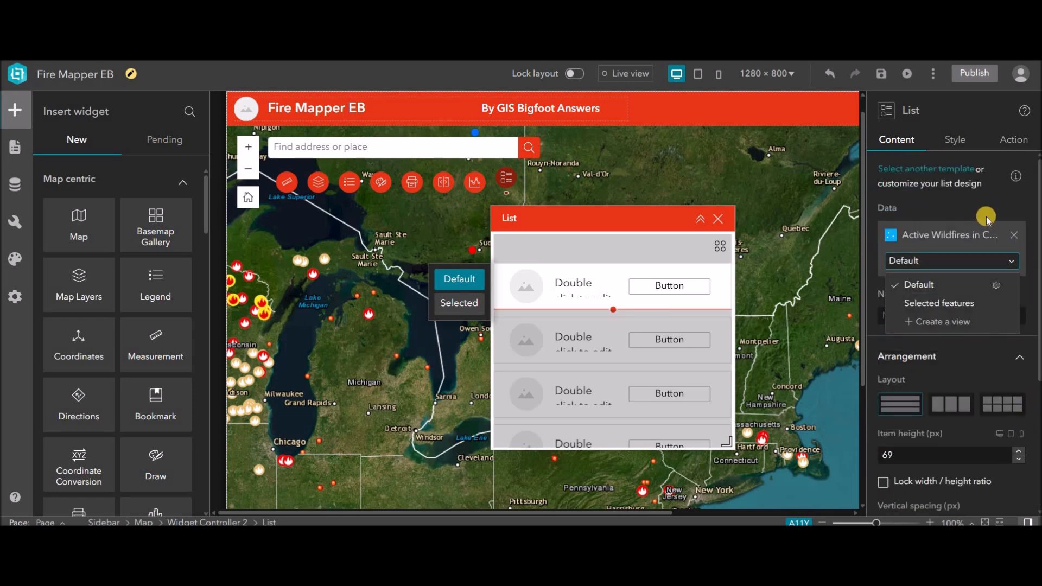
left_click(986, 216)
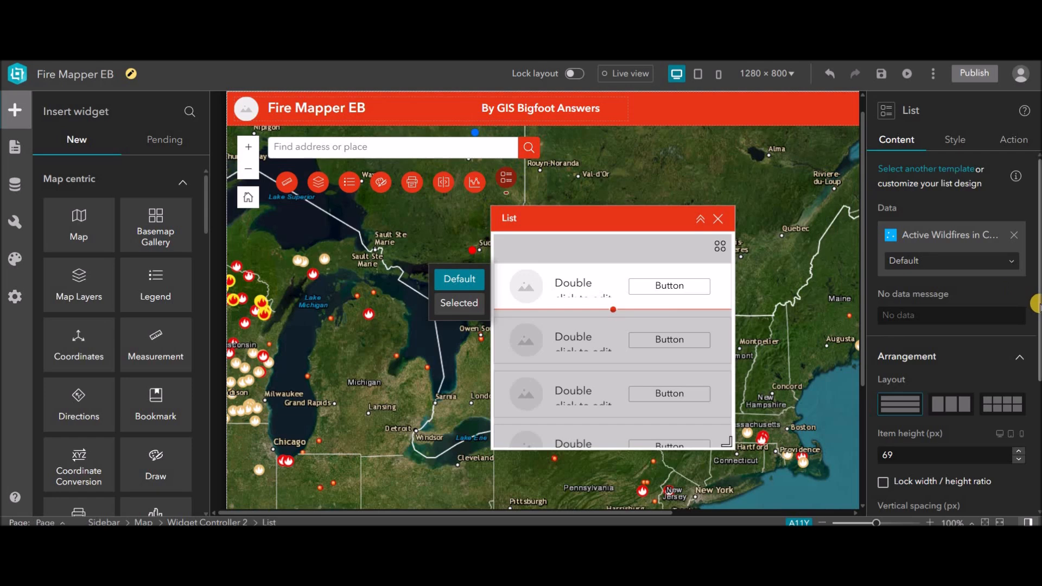
Enable the record count, Clear selection and Refresh tools for the List widget
left_click_drag(1037, 328, 1037, 480)
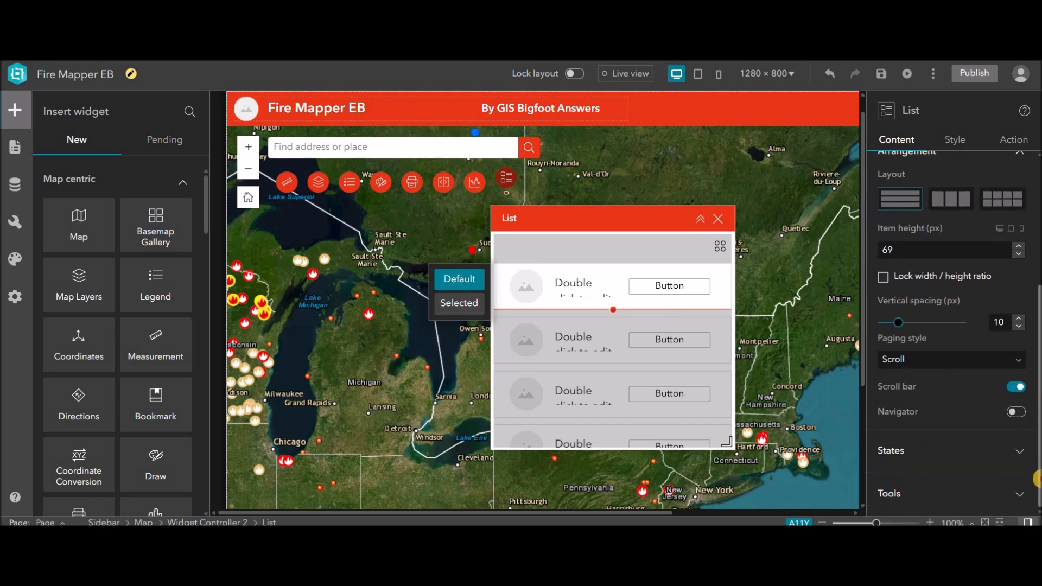
left_click(1018, 492)
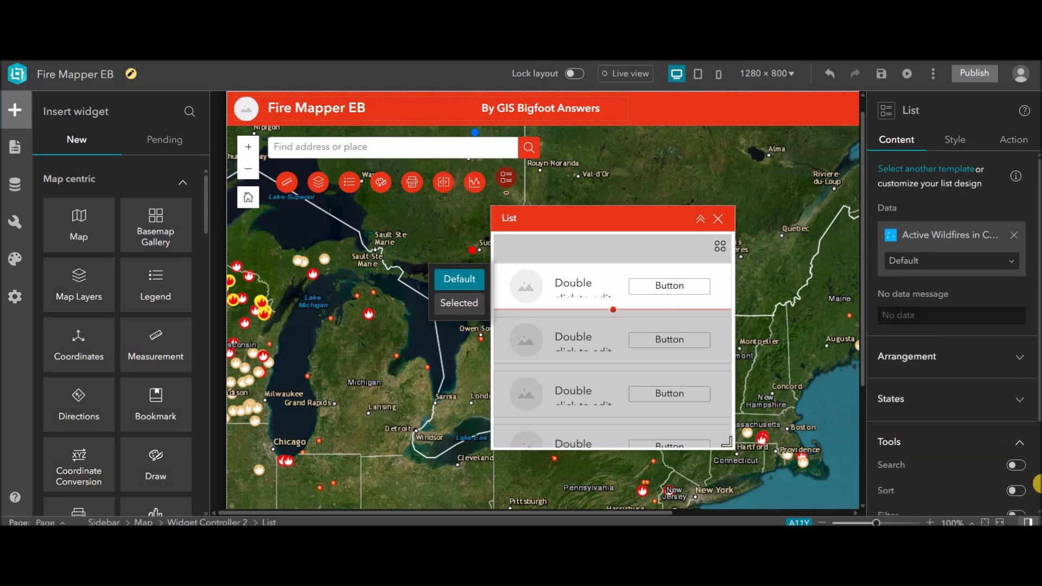
scroll(1038, 483, "down", 3)
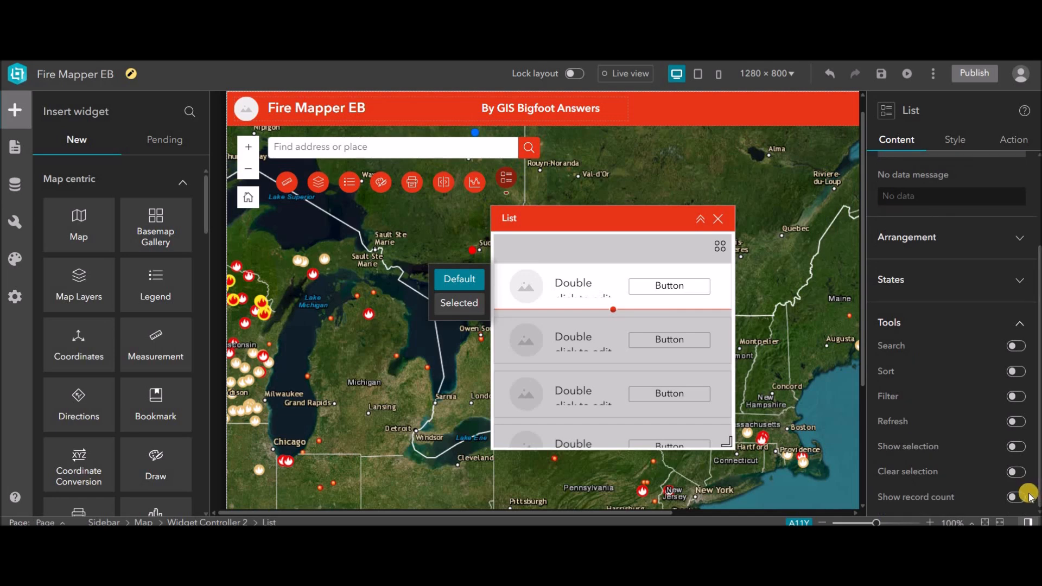
left_click(1019, 498)
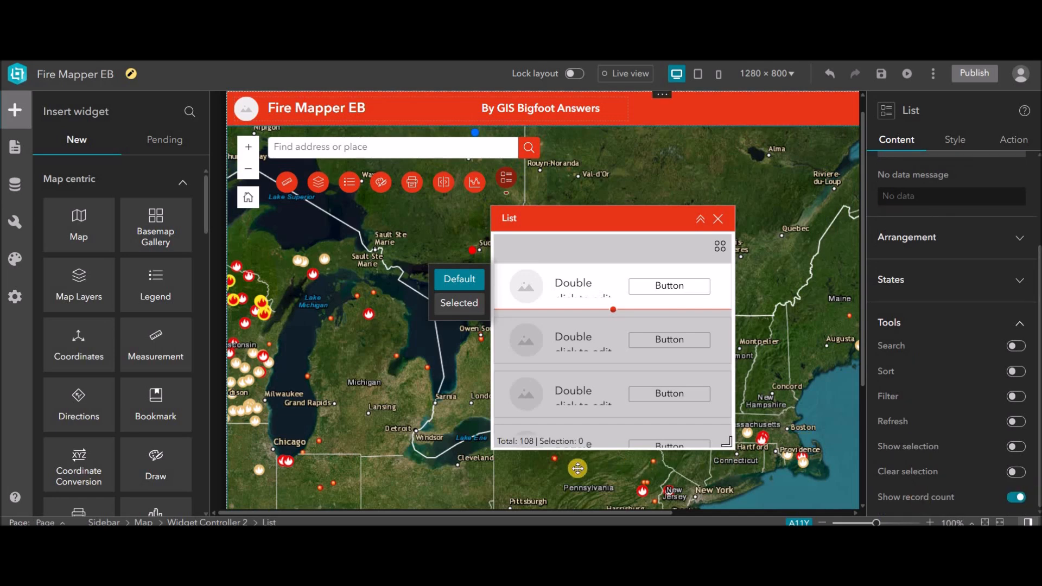
left_click(1019, 473)
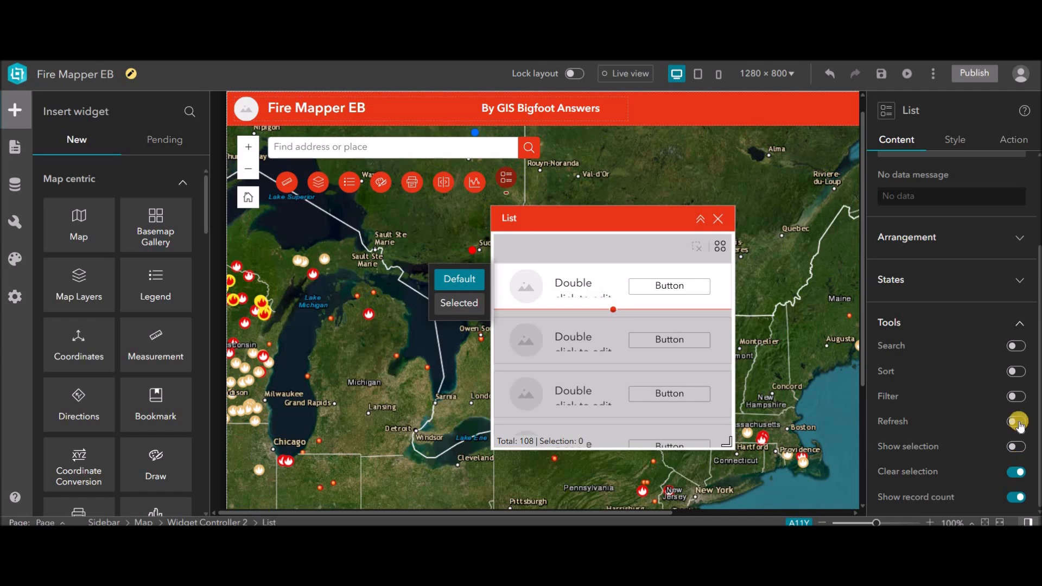
Enable sorting by the Agency field for the List widget and change its icon to the filled star
left_click(1021, 374)
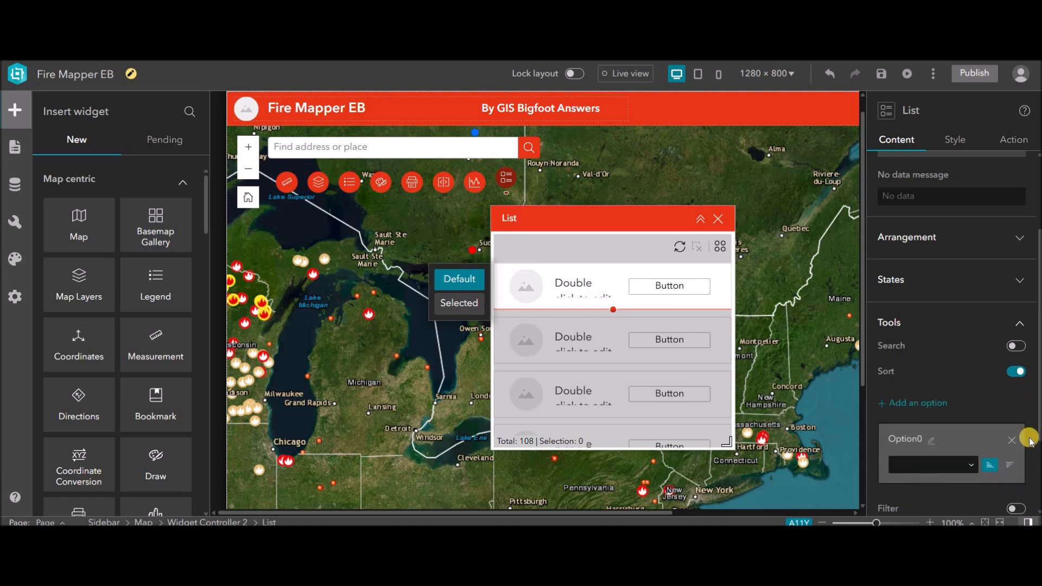
left_click(974, 463)
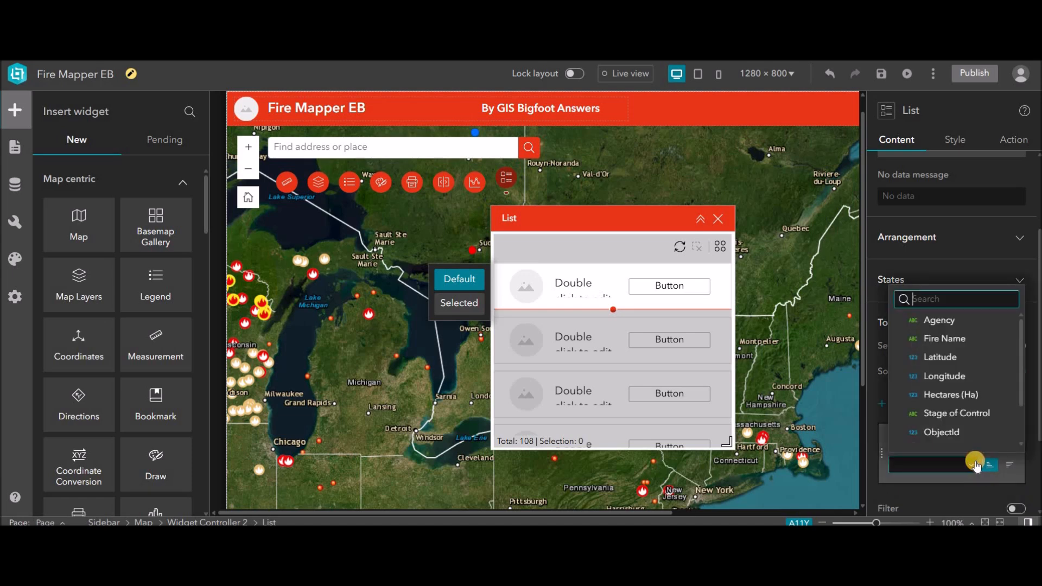
left_click(954, 327)
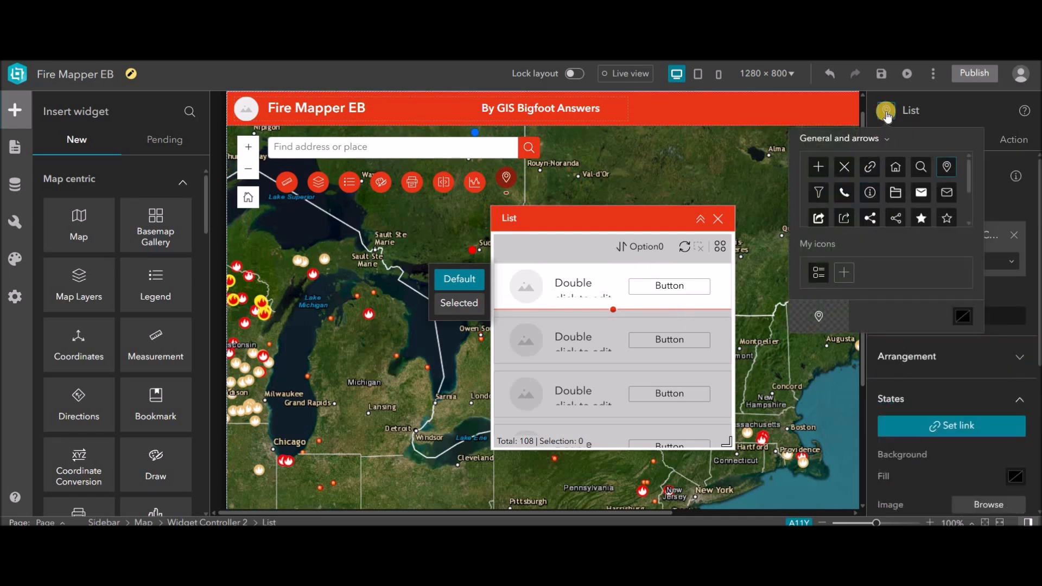
left_click_drag(512, 194, 507, 187)
left_click(924, 218)
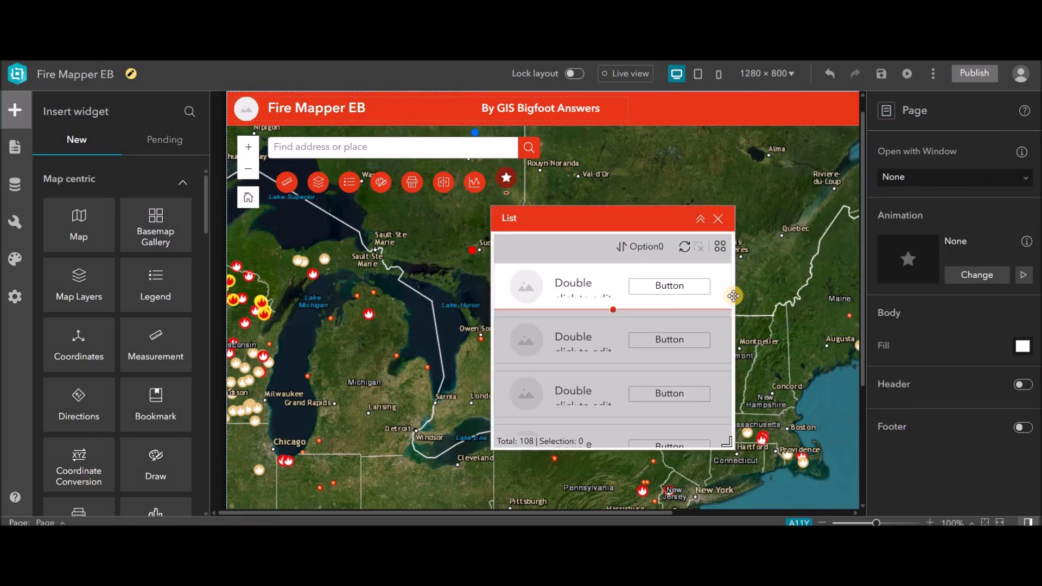
Delete the Button element from the List widget's row template
left_click(728, 291)
left_click(632, 298)
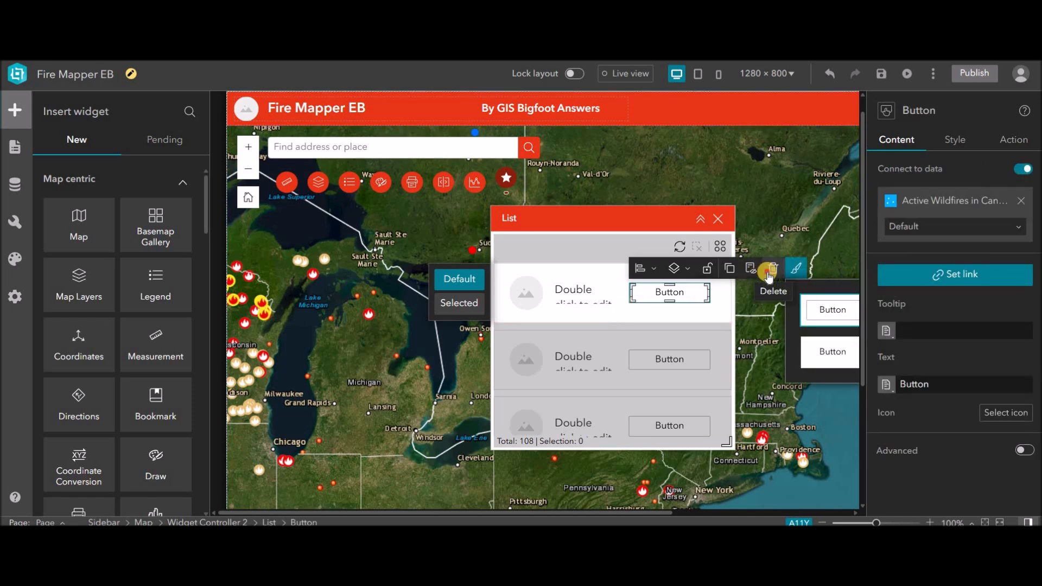
left_click(773, 268)
Fill the row template's text element with the dynamic Fire Name attribute, sized 13 px
left_click(600, 302)
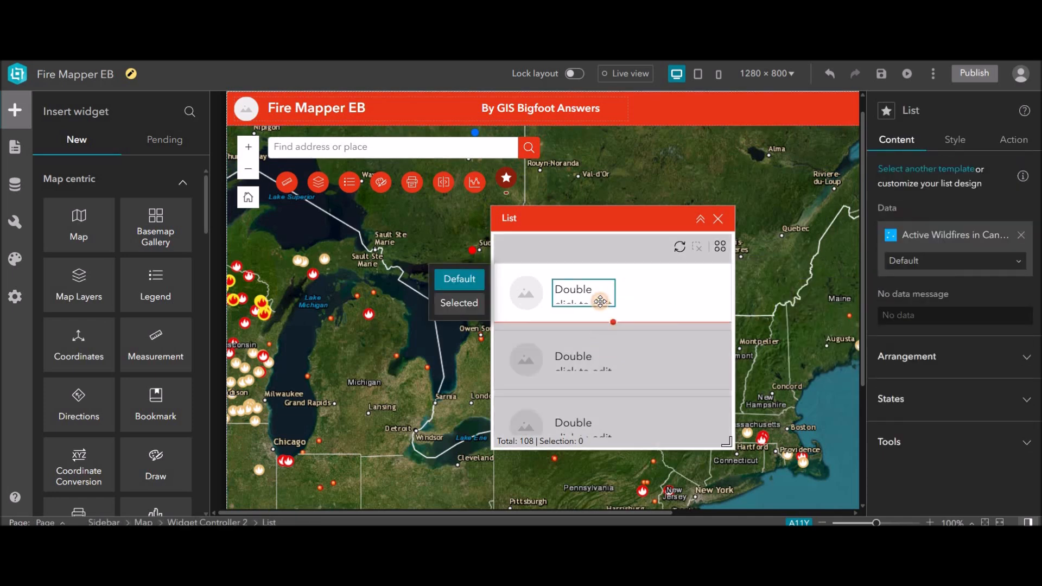
left_click(597, 301)
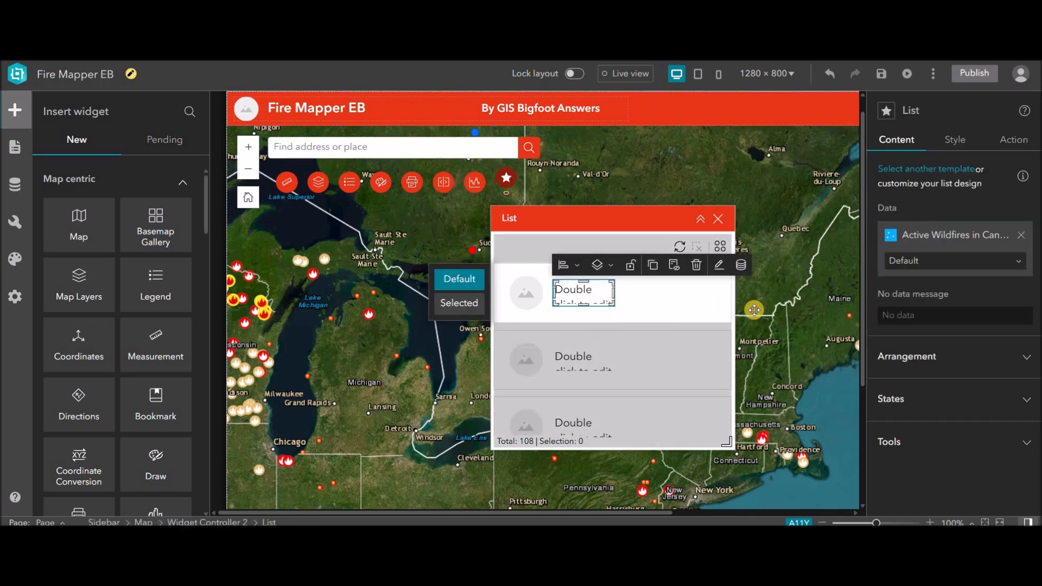
left_click(739, 266)
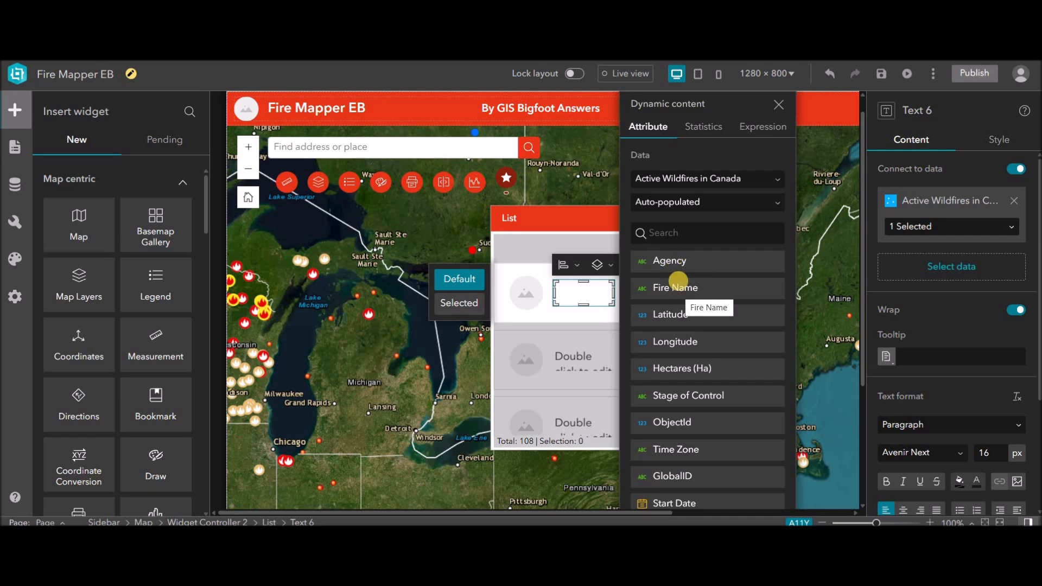
left_click(682, 292)
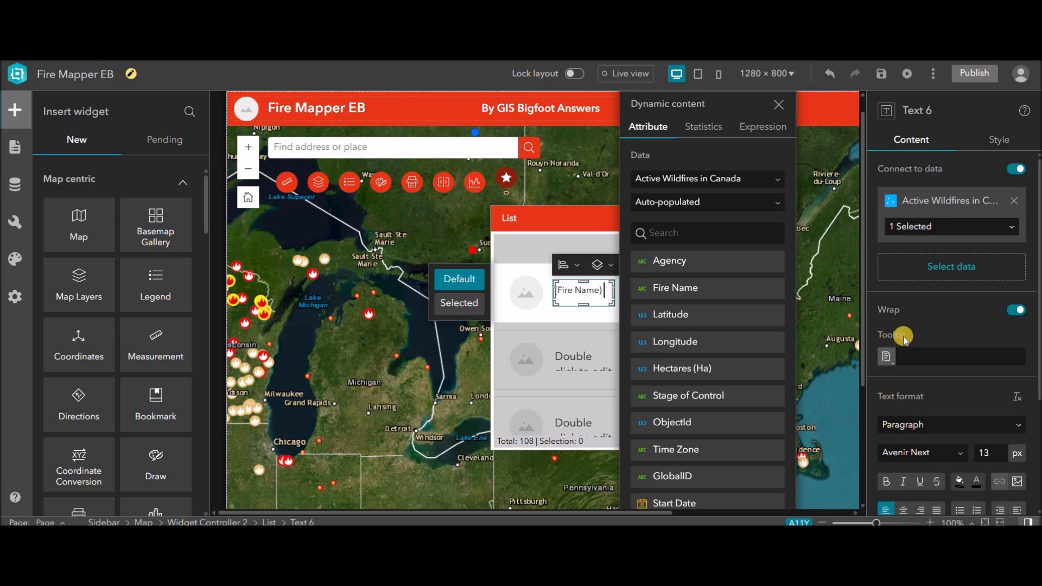
left_click(577, 313)
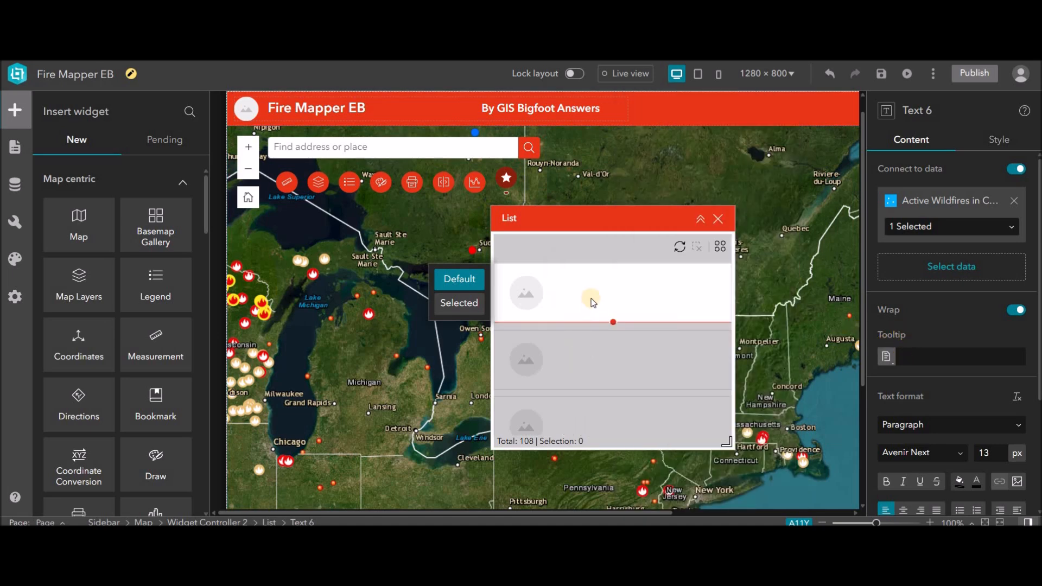
left_click(585, 295)
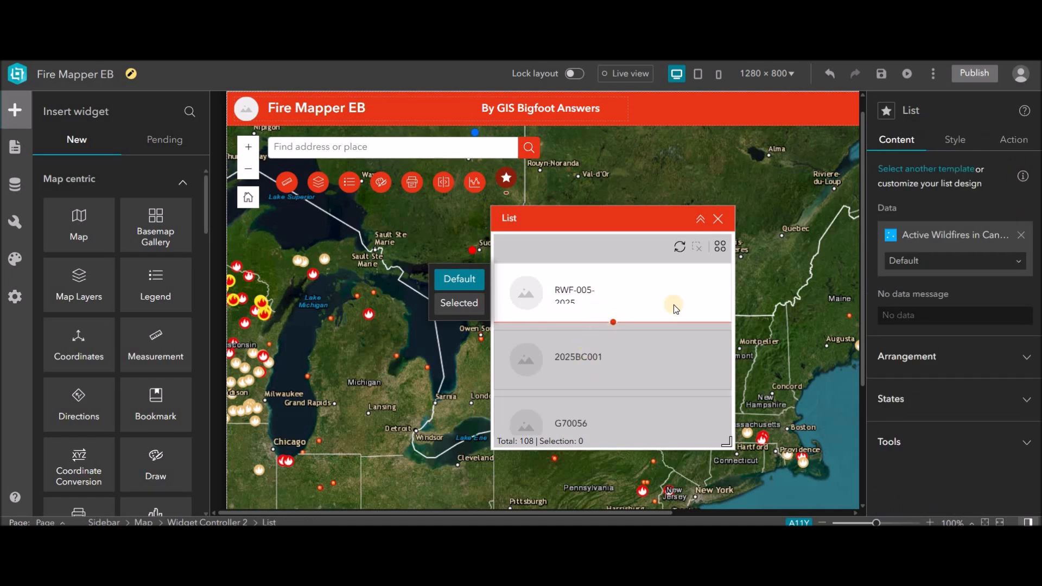
Widen the Fire Name text element in the List row so longer names fit on one line
left_click(610, 294)
left_click_drag(623, 293, 645, 297)
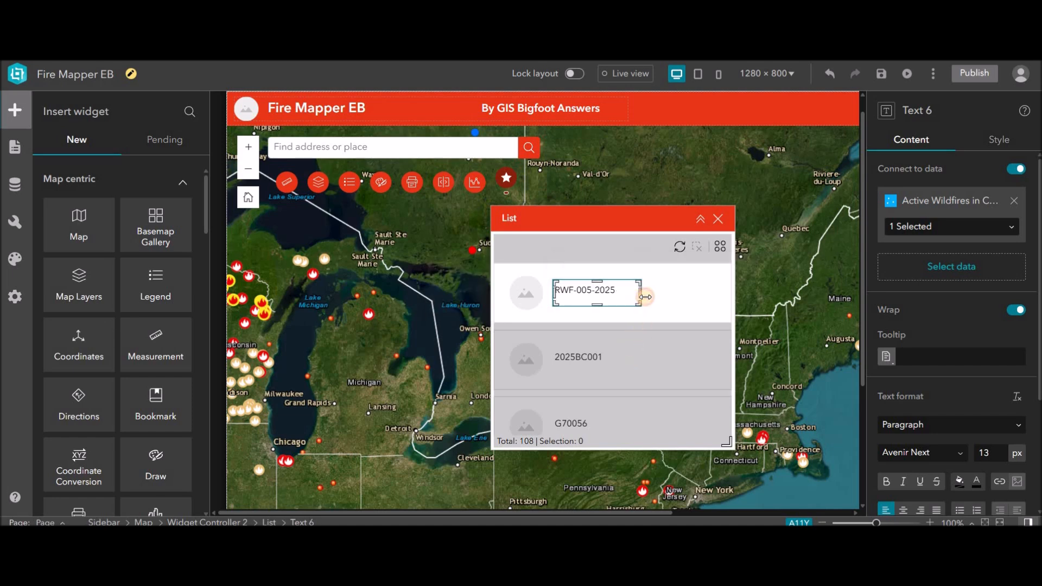
left_click(691, 304)
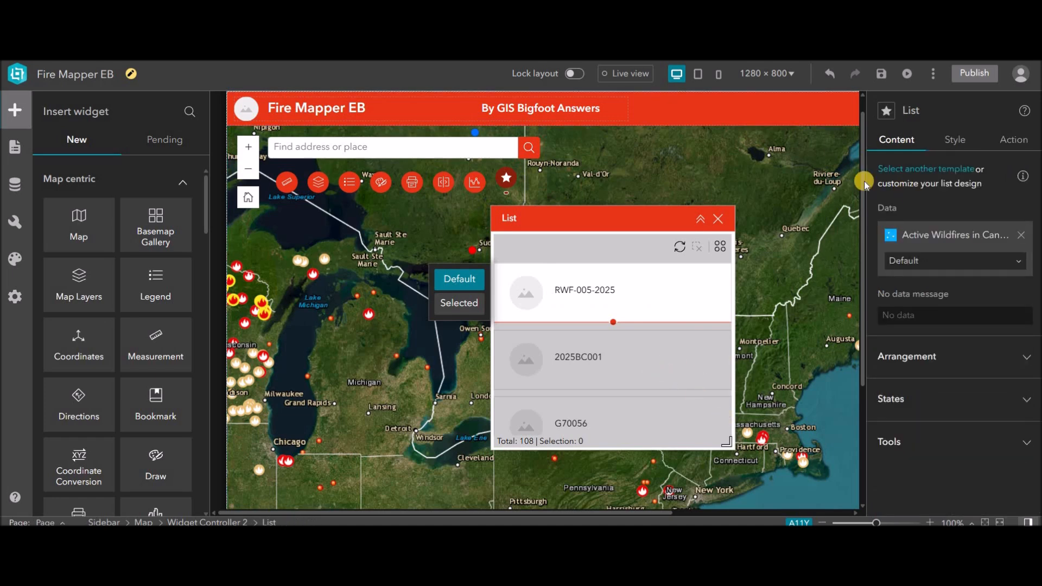
Save the app and open its preview
left_click(881, 74)
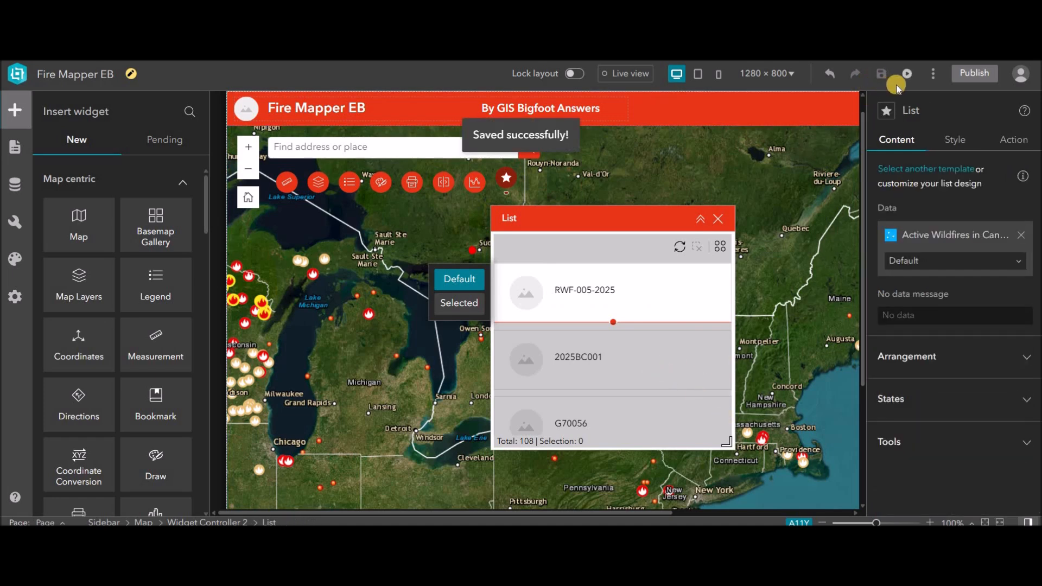
left_click(907, 76)
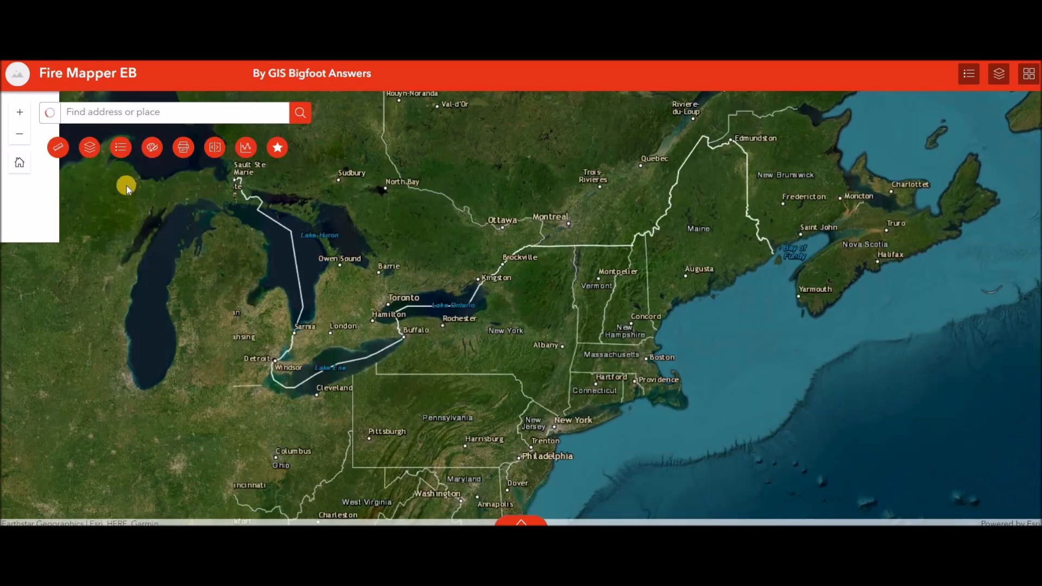
Test the Measurement widget by measuring an area in acres over southwestern Ontario and clear the measurement
left_click(45, 144)
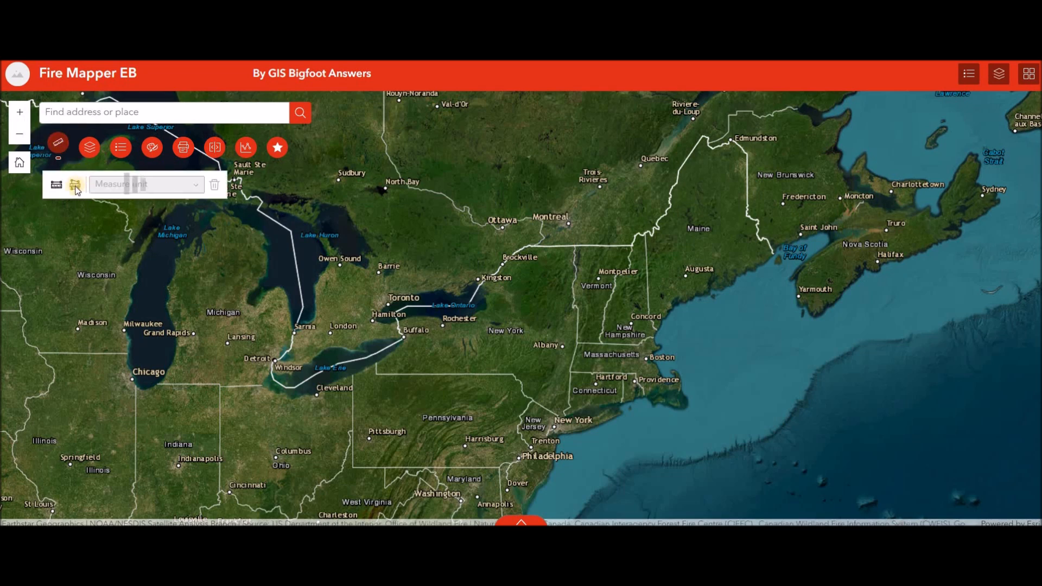
left_click(76, 185)
left_click(196, 190)
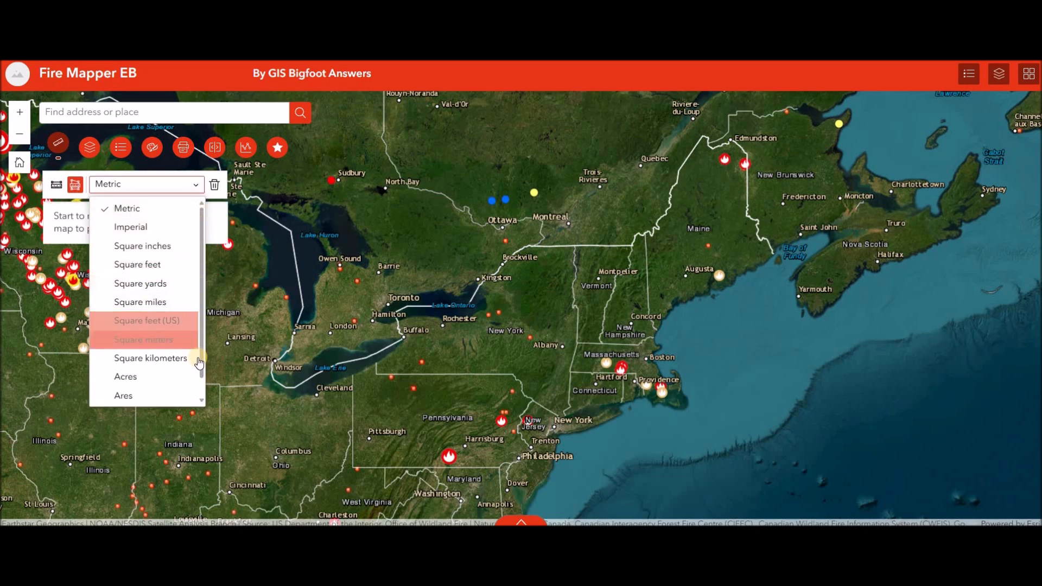
left_click(195, 376)
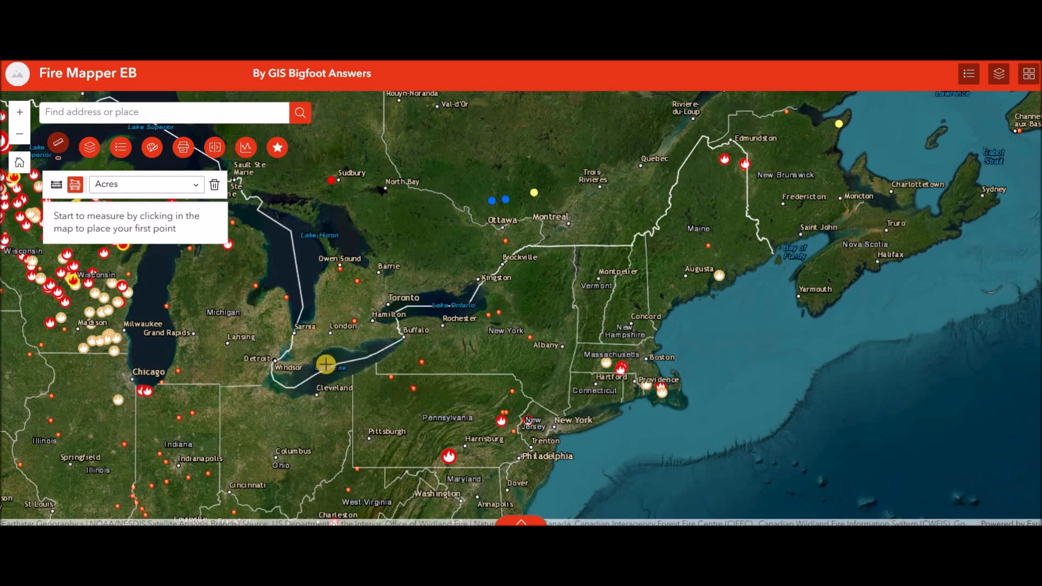
left_click(315, 330)
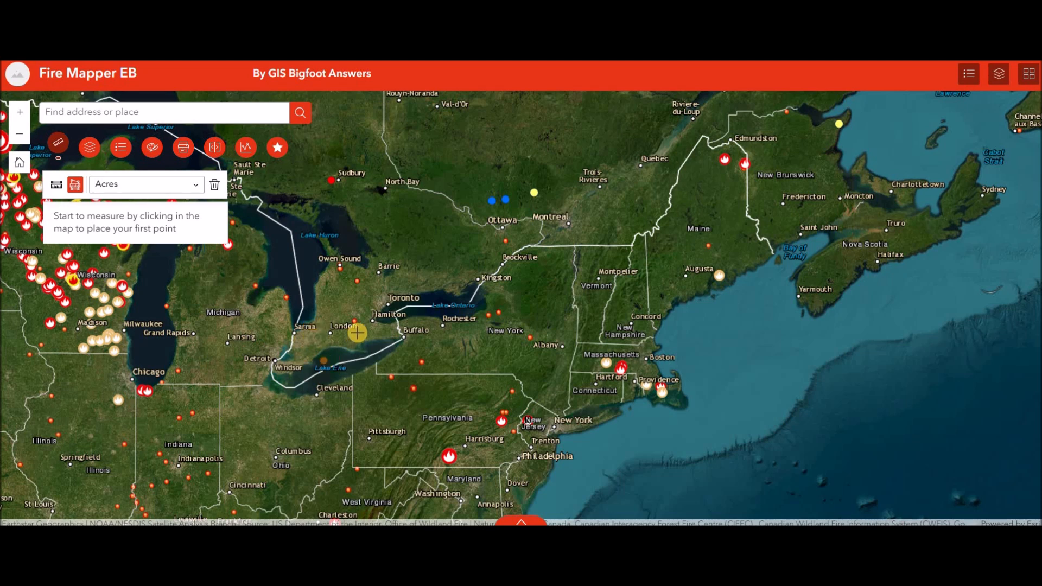
left_click(369, 305)
double_click(368, 305)
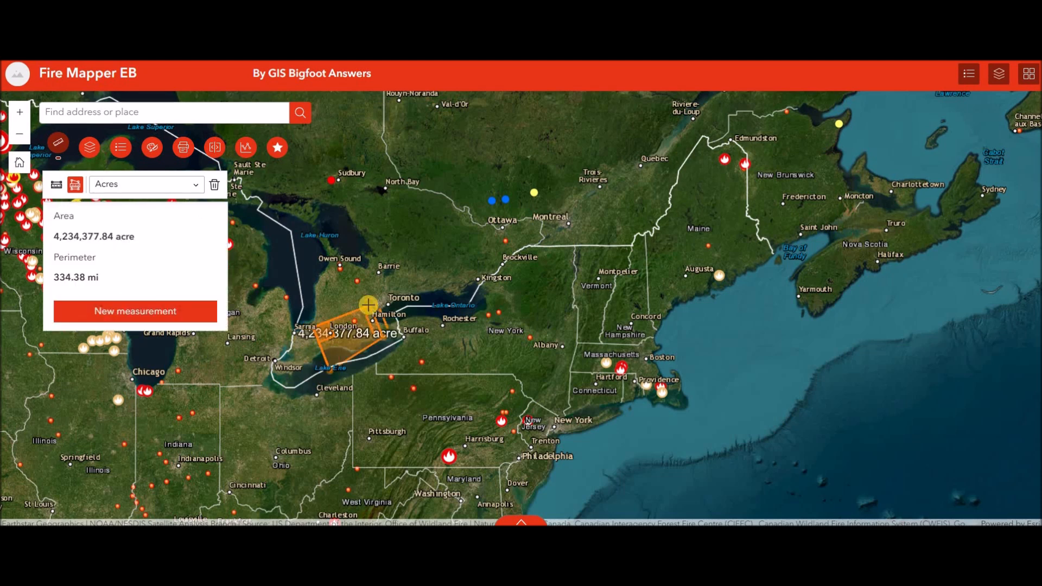
left_click(215, 184)
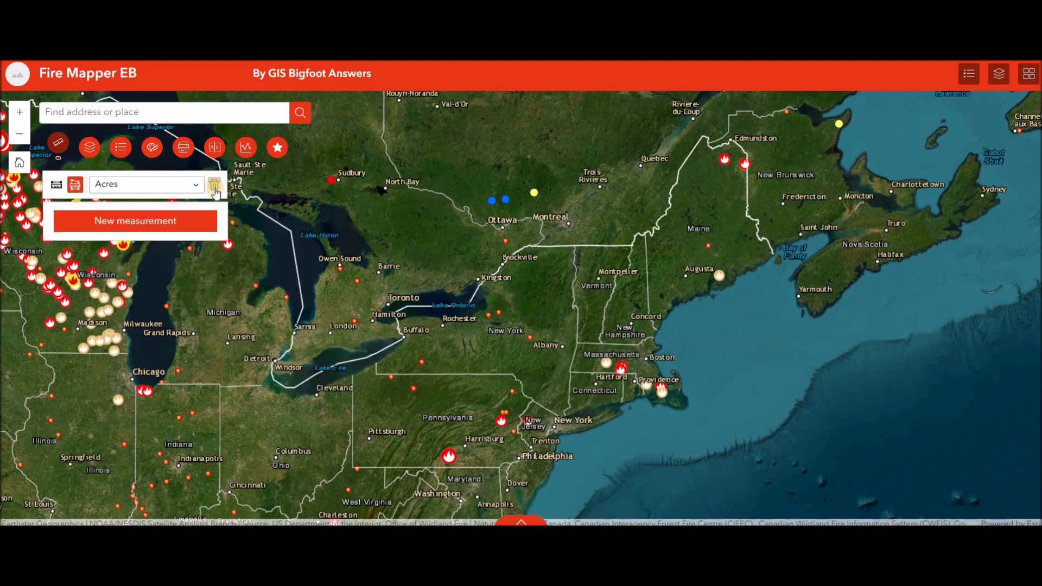
Turn on the Satellite (VIIRS) Thermal Hotspots and Fire Activity layer and examine the fires around Wisconsin and the Great Lakes
left_click(90, 147)
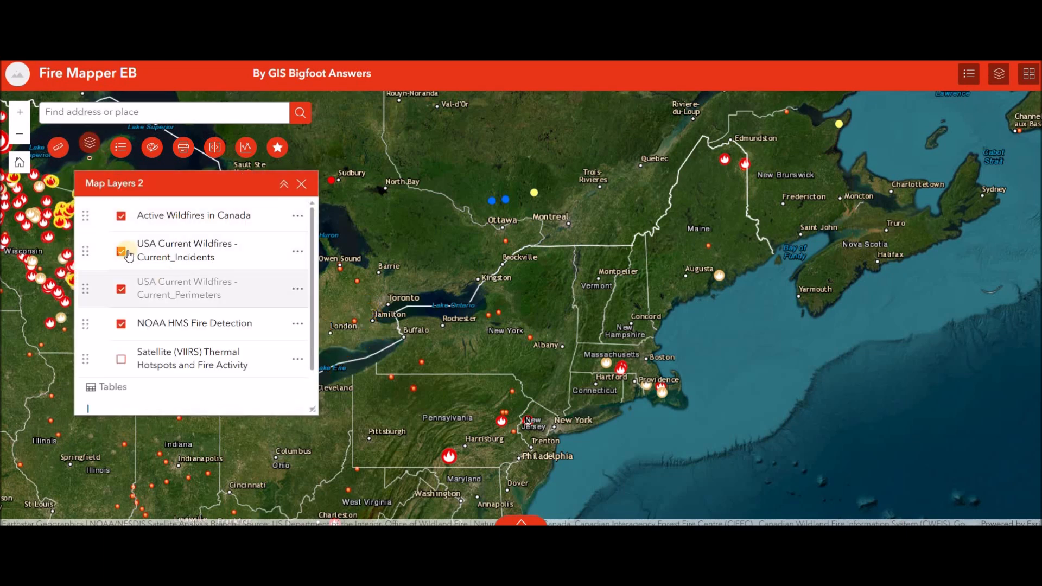
left_click(121, 359)
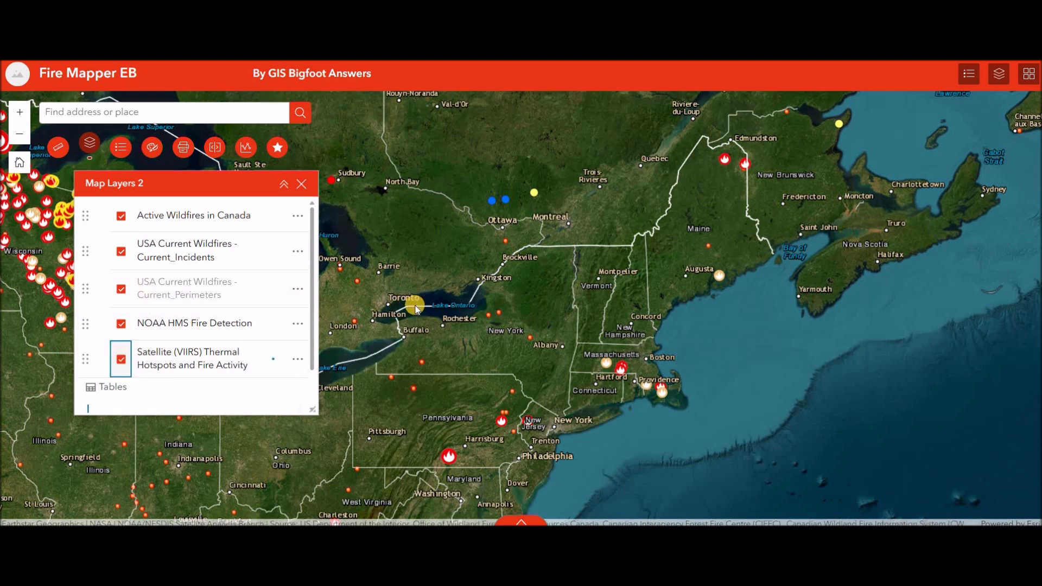
left_click_drag(416, 301, 776, 207)
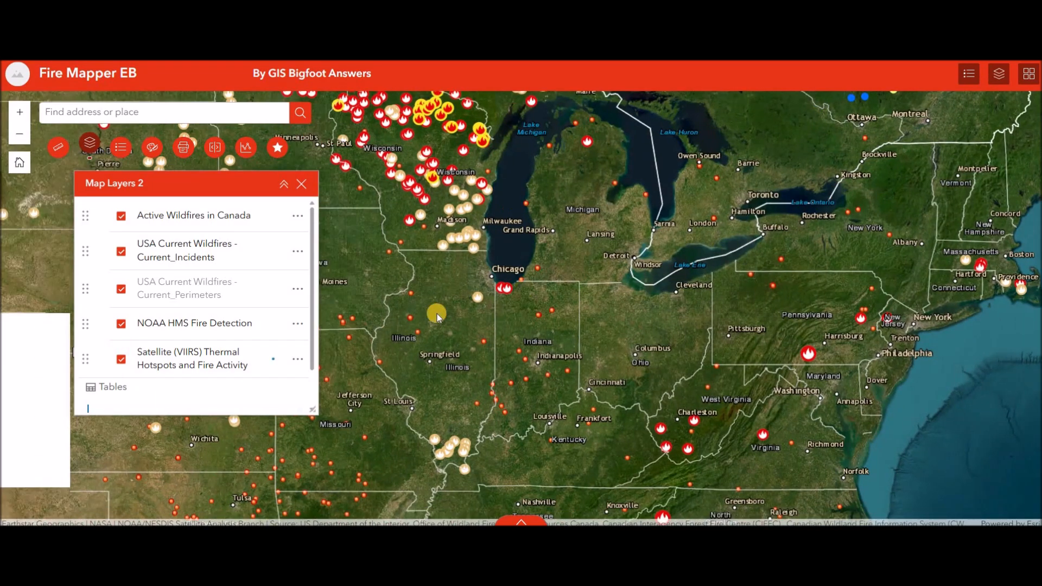
left_click_drag(430, 278, 552, 367)
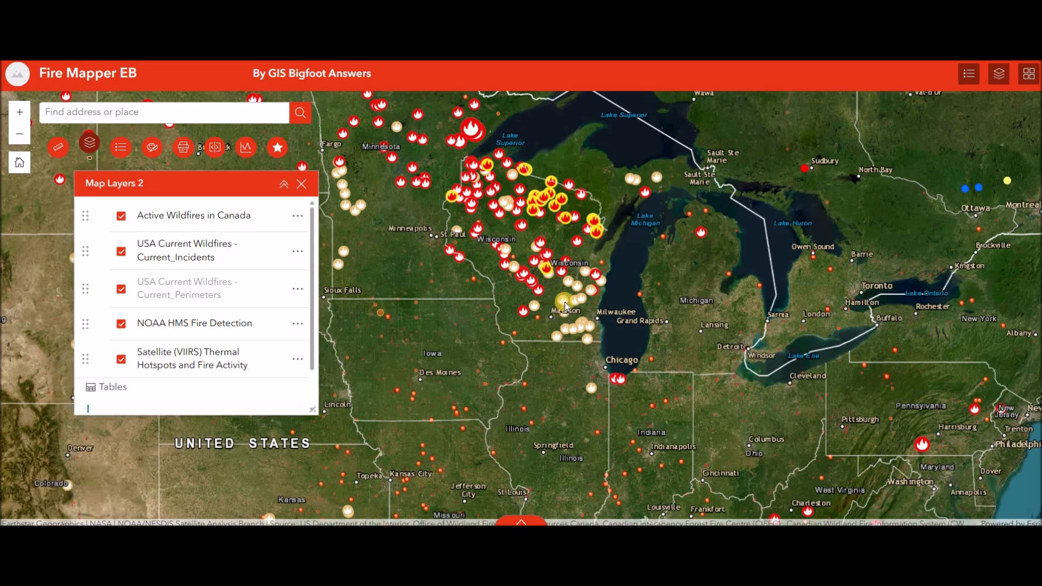
scroll(565, 306, "up", 2)
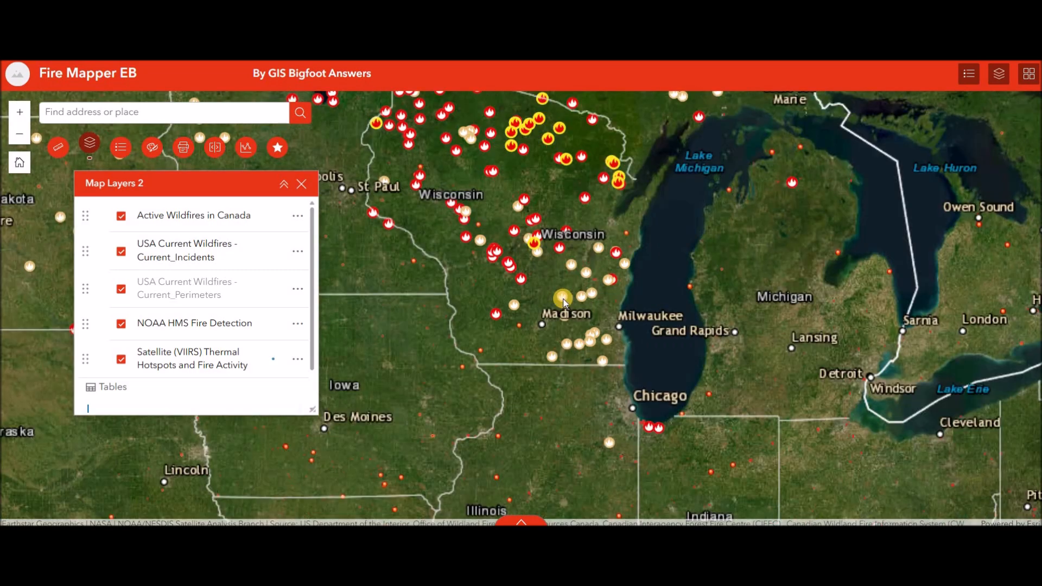
left_click_drag(539, 264, 558, 364)
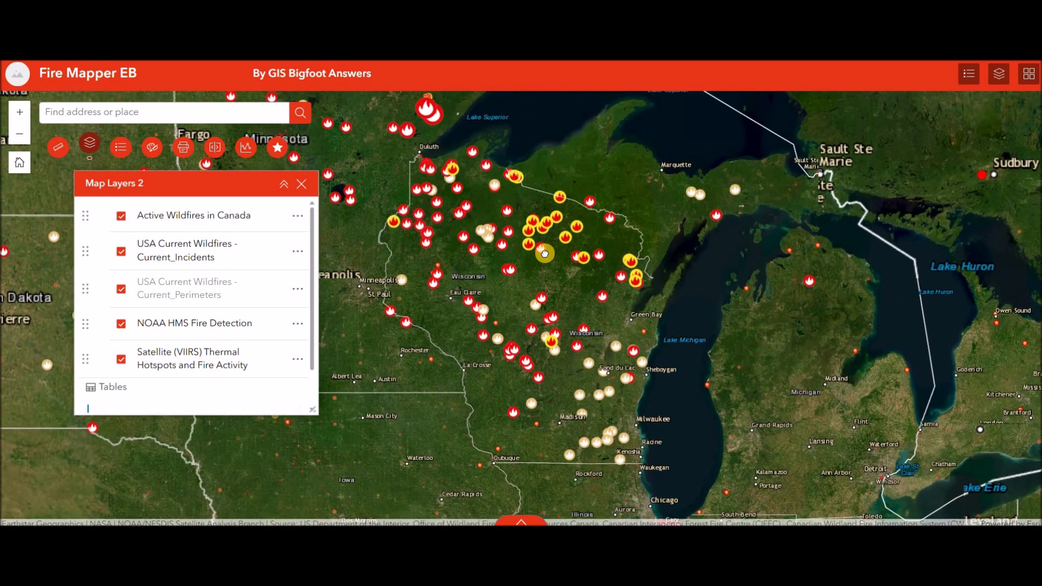
scroll(545, 253, "up", 2)
left_click_drag(545, 254, 572, 367)
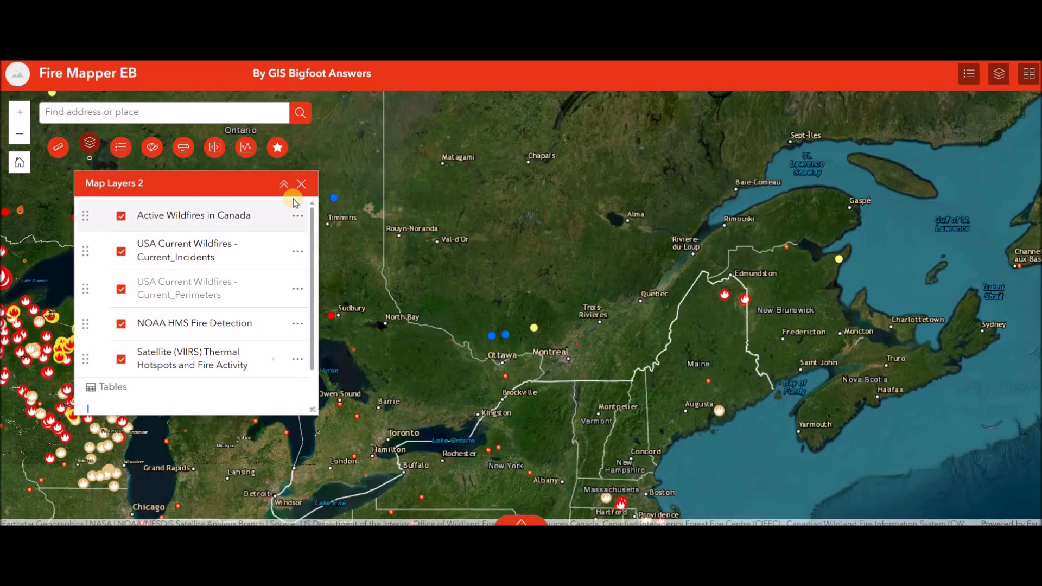
Zoom the map to the Active Wildfires in Canada layer from its layer options
left_click(295, 217)
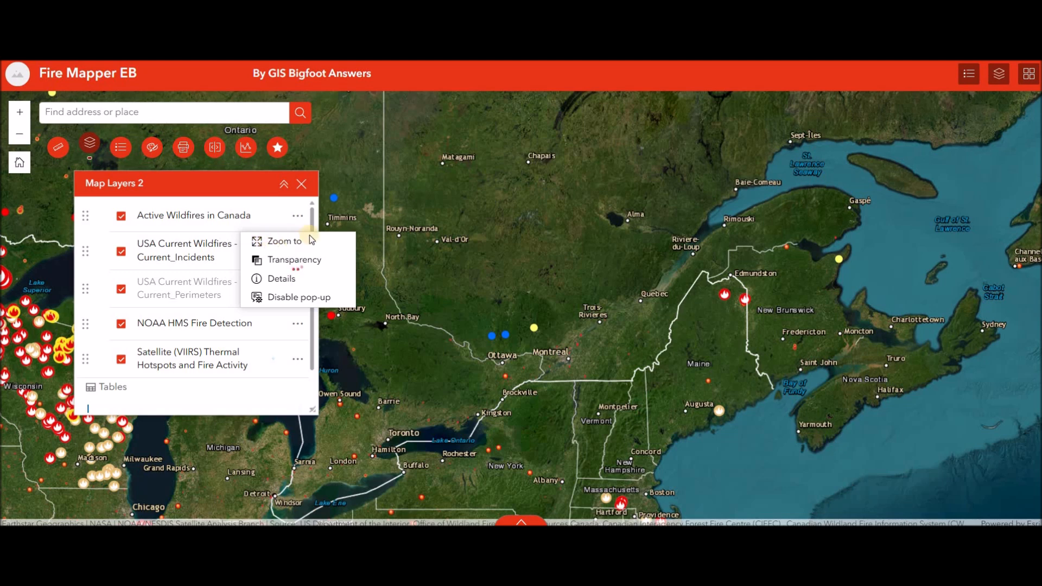
left_click(193, 216)
left_click(297, 215)
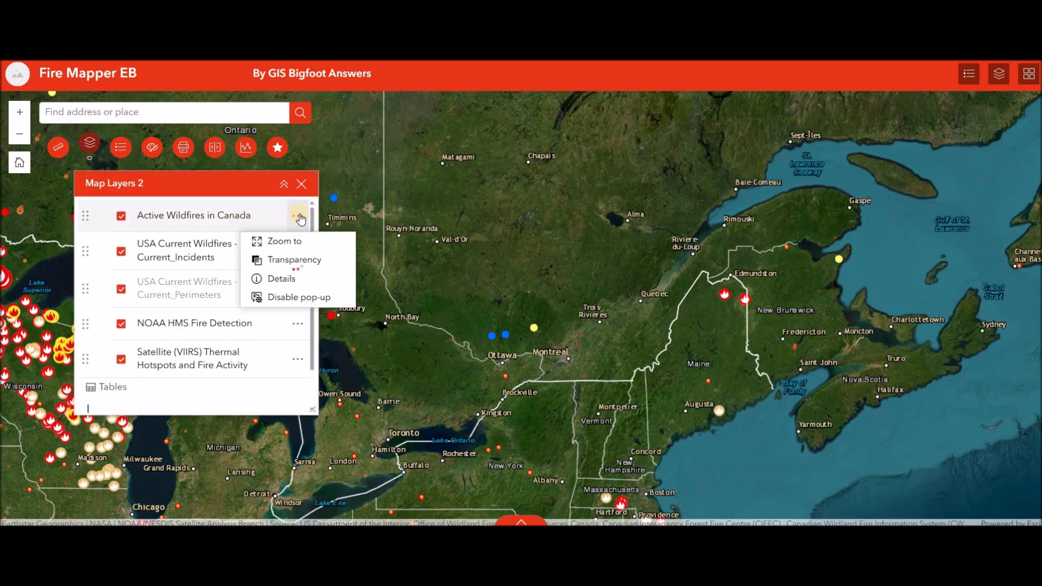
left_click(301, 243)
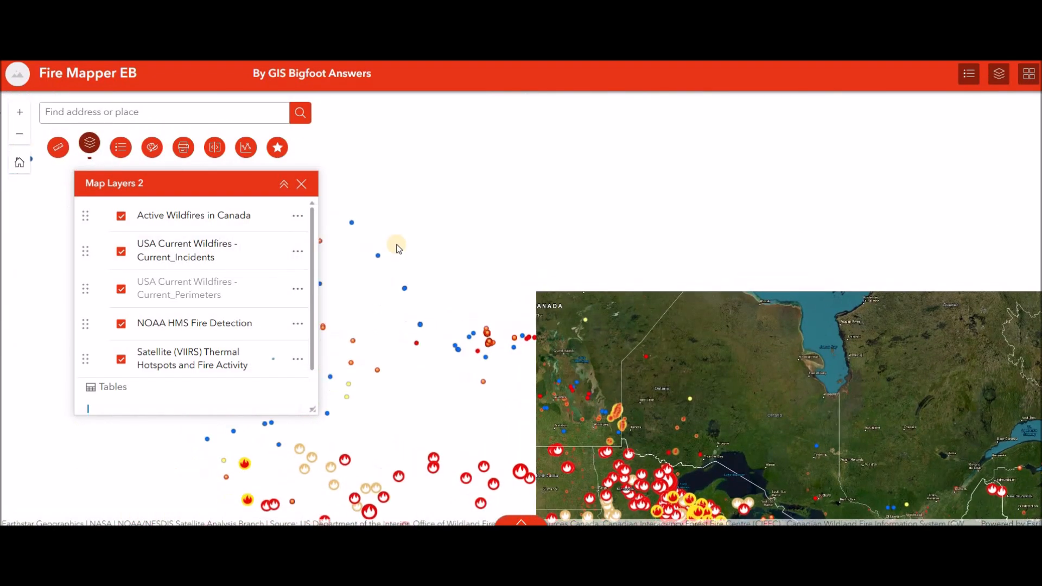
Check the Active Wildfires in Canada layer's options again and read through the map legend
left_click(295, 218)
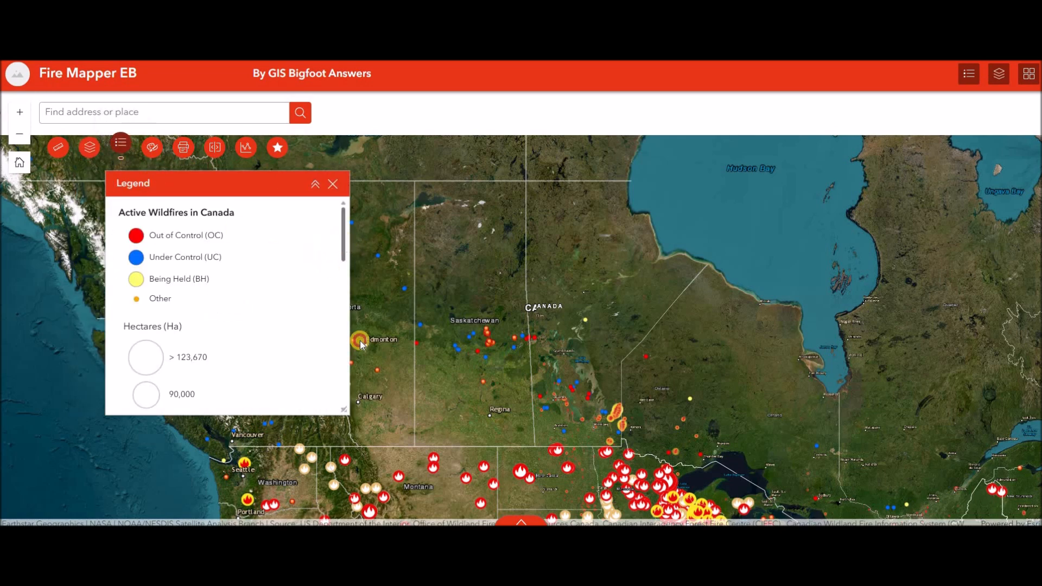
scroll(343, 242, "down", 10)
Set the Draw widget to line drawing and turn on length measurement in kilometers
left_click(153, 150)
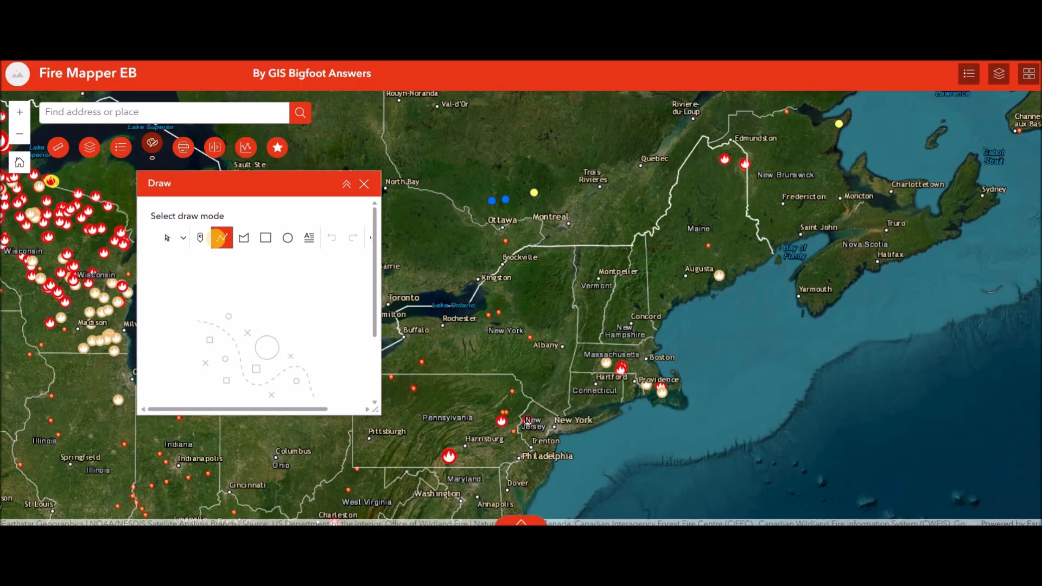
left_click(222, 237)
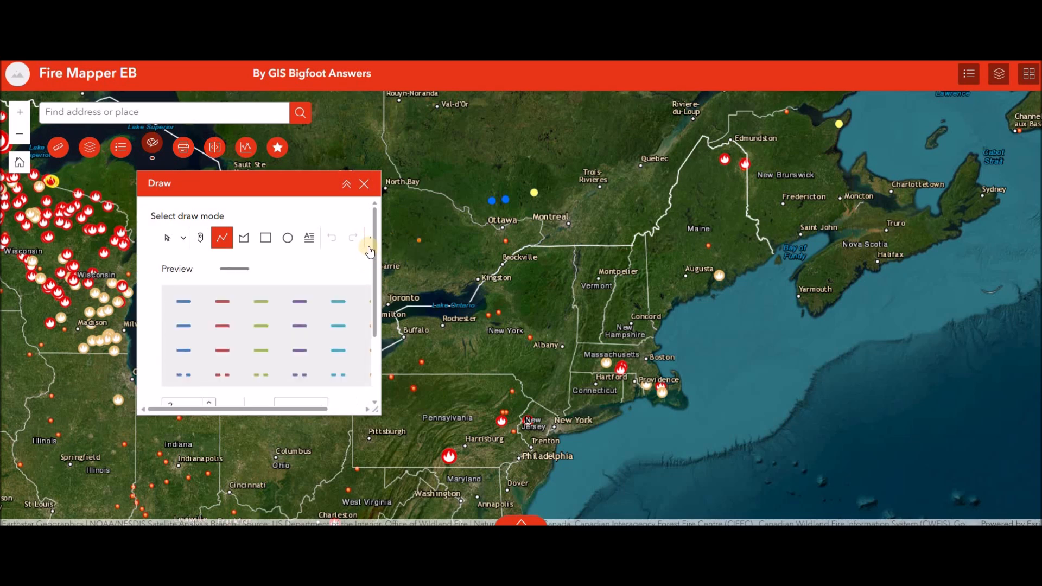
left_click_drag(373, 254, 373, 324)
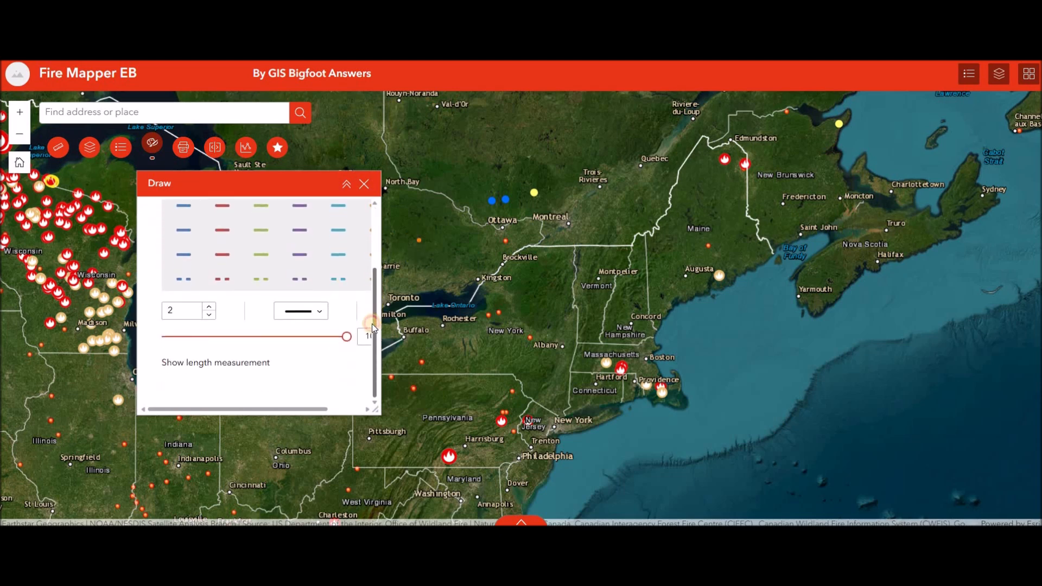
scroll(357, 379, "right", 1)
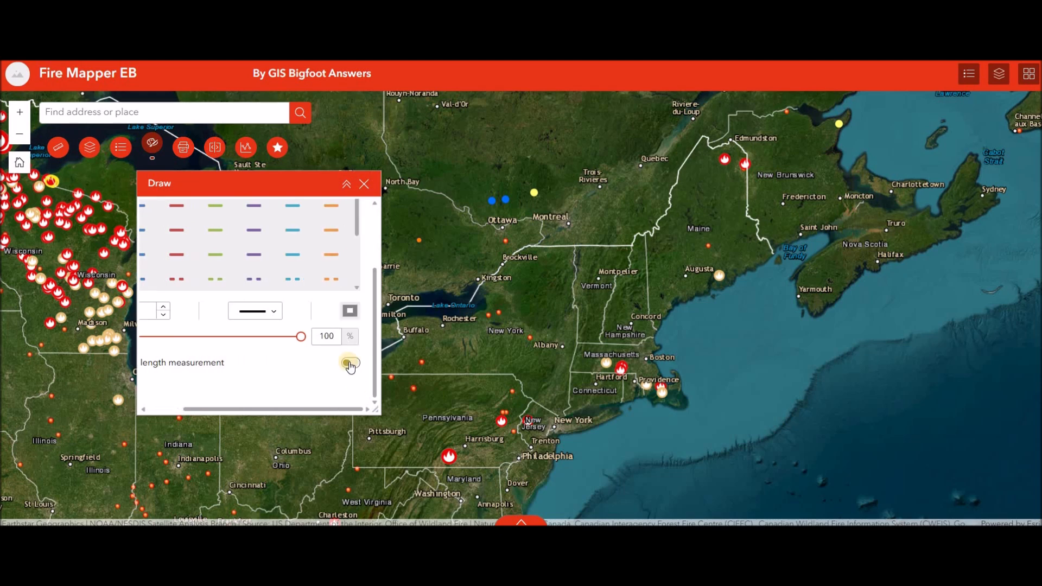
left_click(350, 364)
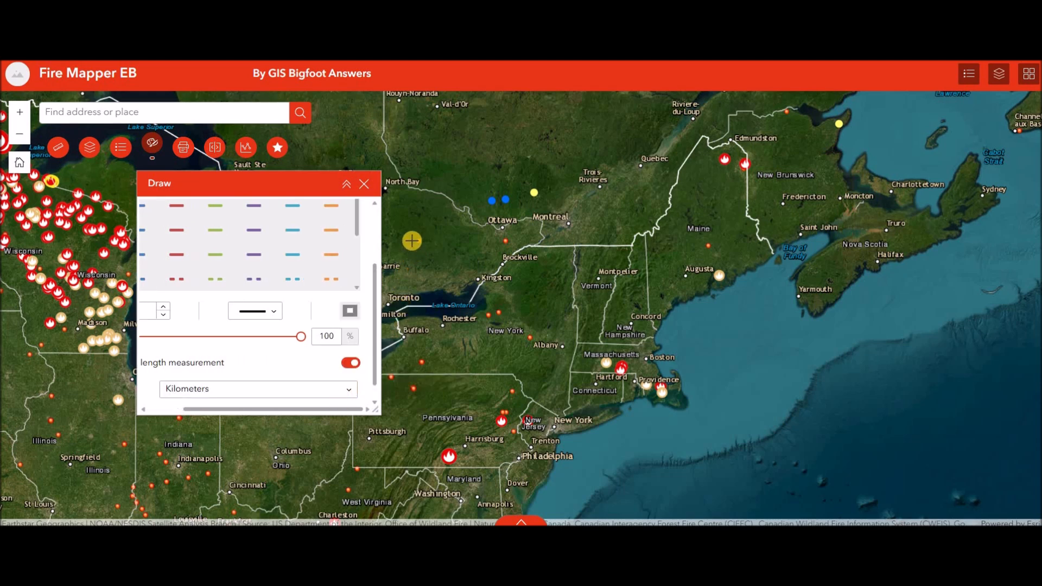
Draw a two-segment line about 439 km long from southern Ontario past Kingston toward Vermont, and clear the drawing
left_click(412, 241)
left_click(462, 288)
double_click(563, 276)
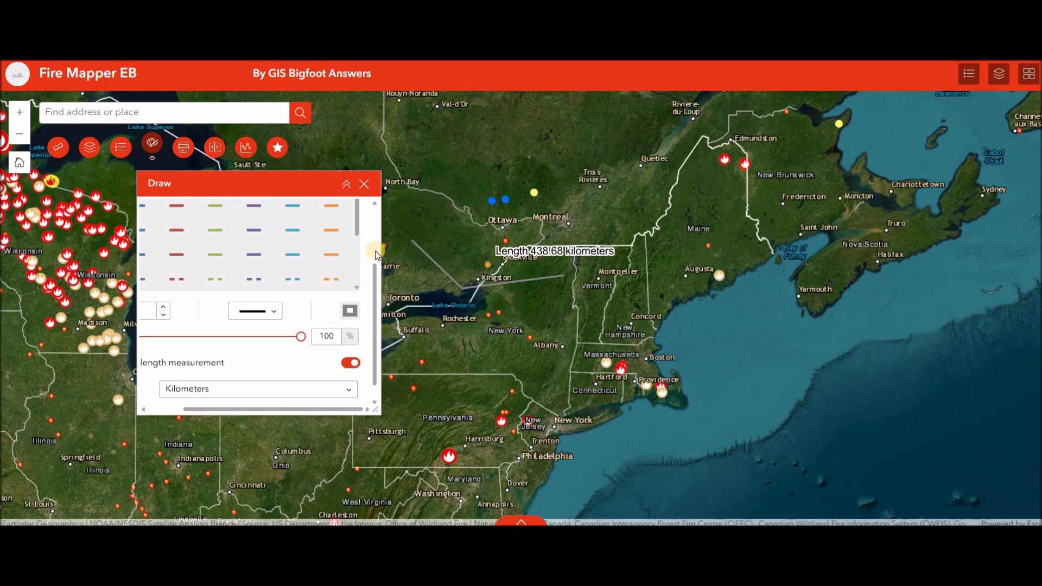
scroll(373, 262, "up", 2)
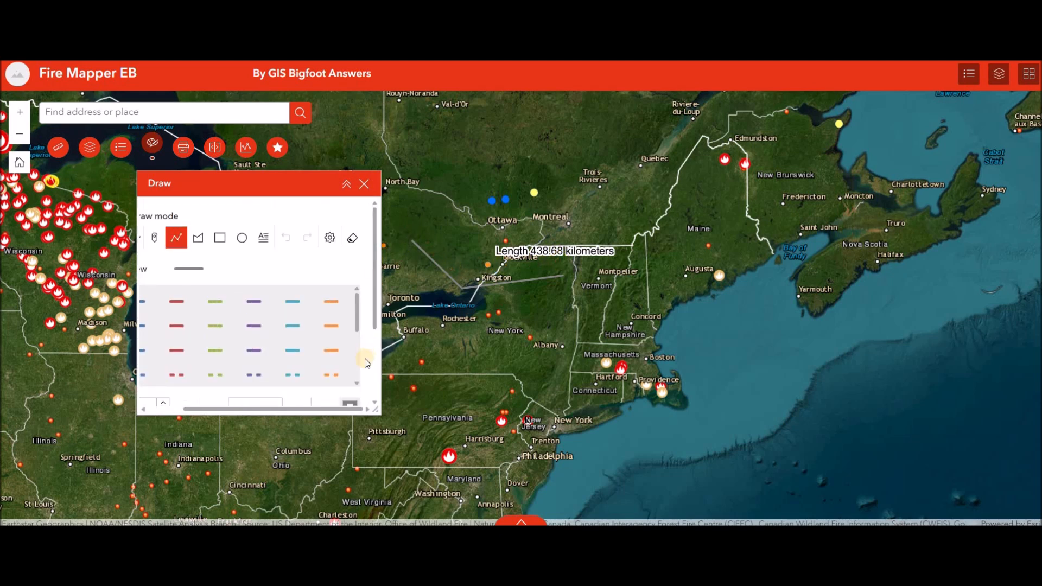
left_click(350, 240)
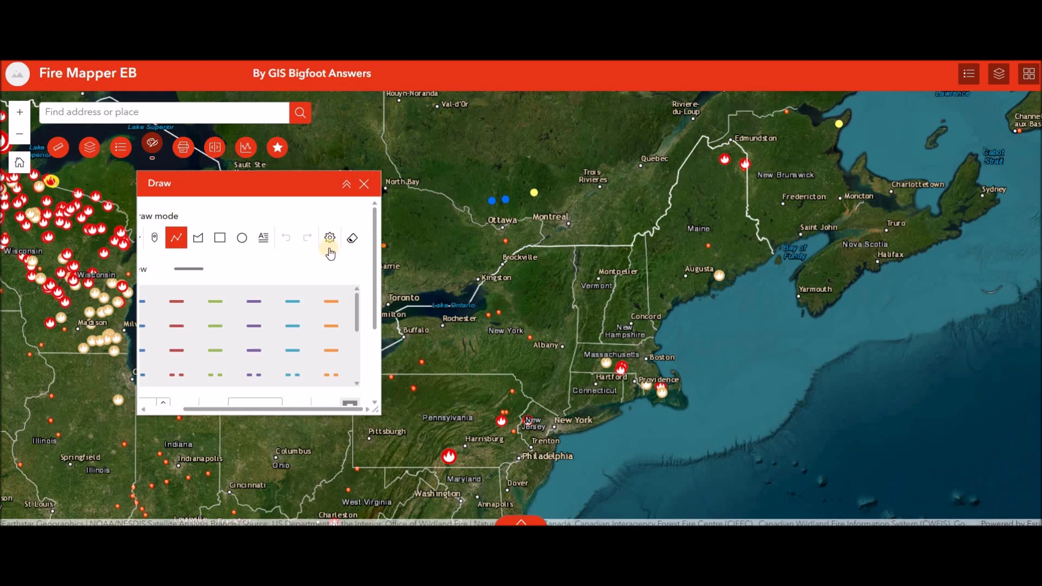
Draw a four-sided polygon over eastern Lake Ontario and northern New York with the polygon draw mode
left_click(198, 237)
left_click(428, 243)
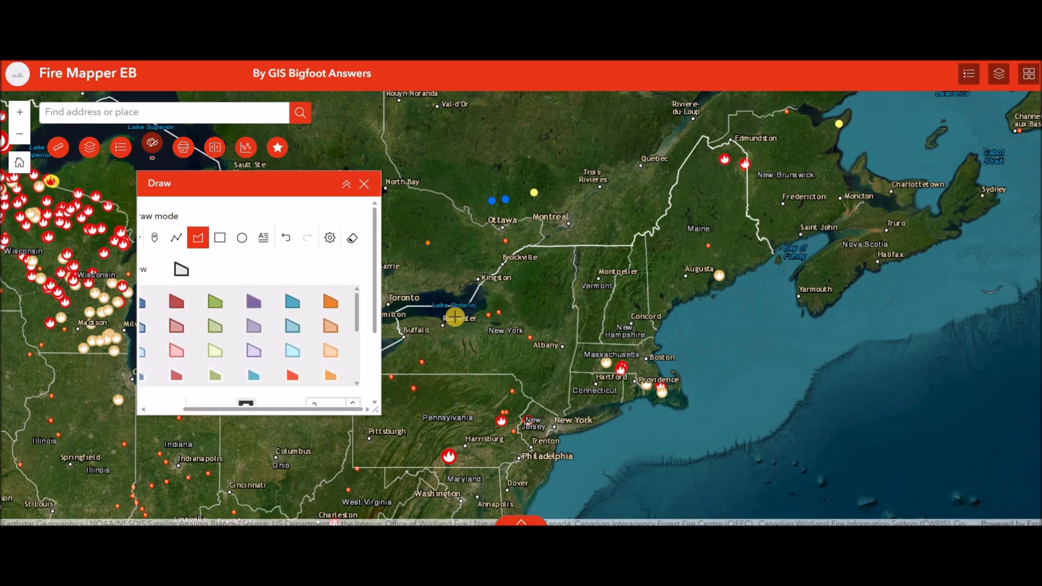
left_click(461, 341)
left_click(535, 328)
double_click(539, 237)
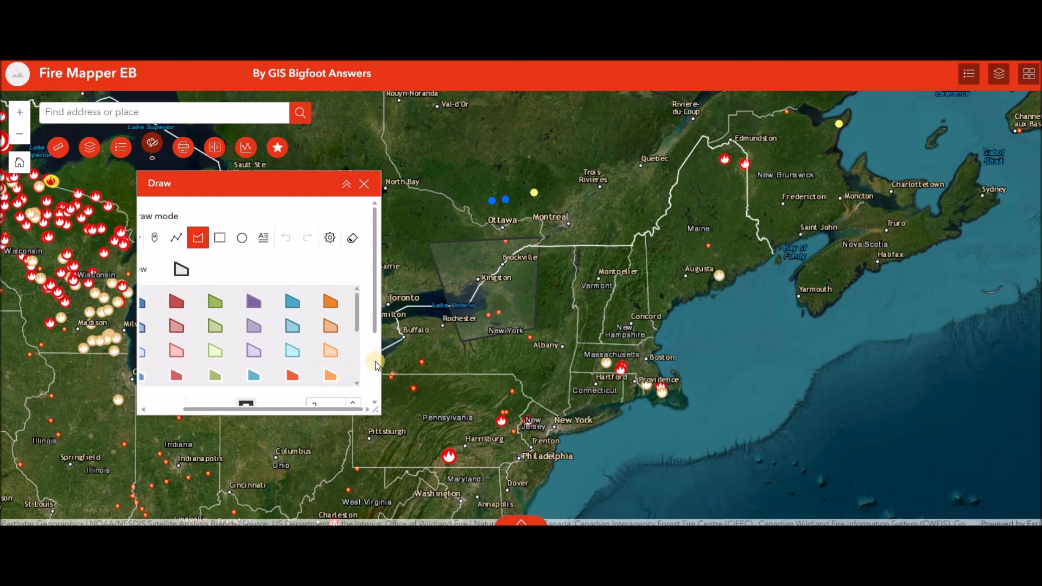
Turn on area measurement in square kilometers for polygons, clear the drawing and close the Draw widget
scroll(376, 360, "down", 2)
mouse_move(327, 411)
left_mouse_down()
mouse_move(274, 410)
mouse_move(335, 400)
left_mouse_up()
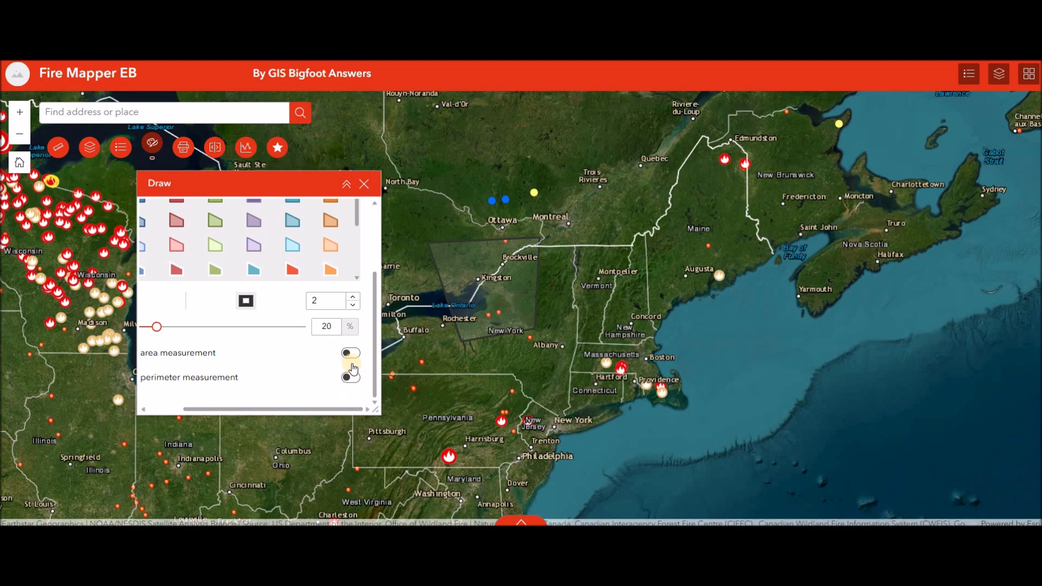
left_click(350, 353)
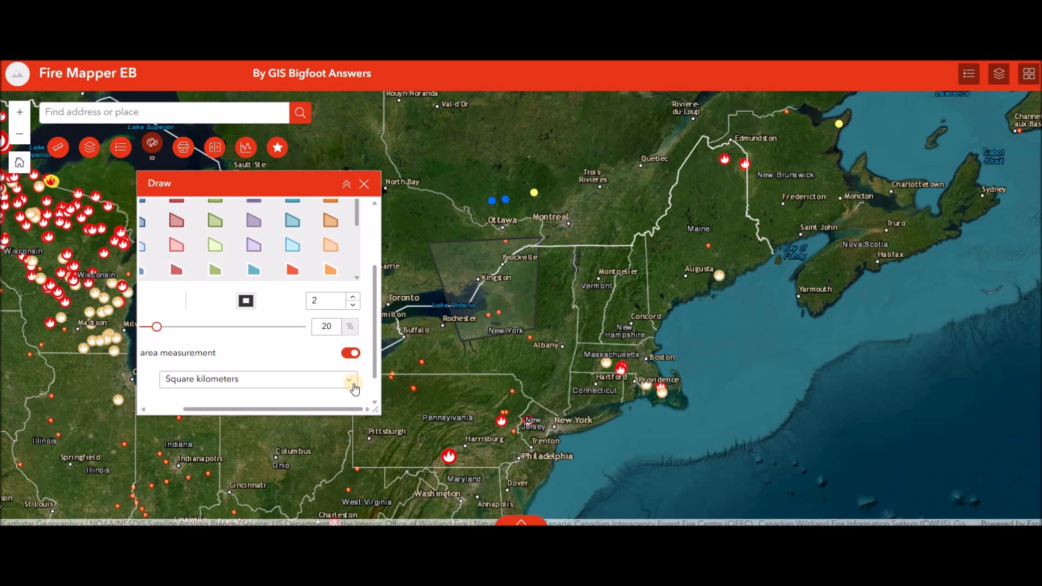
scroll(373, 353, "up", 5)
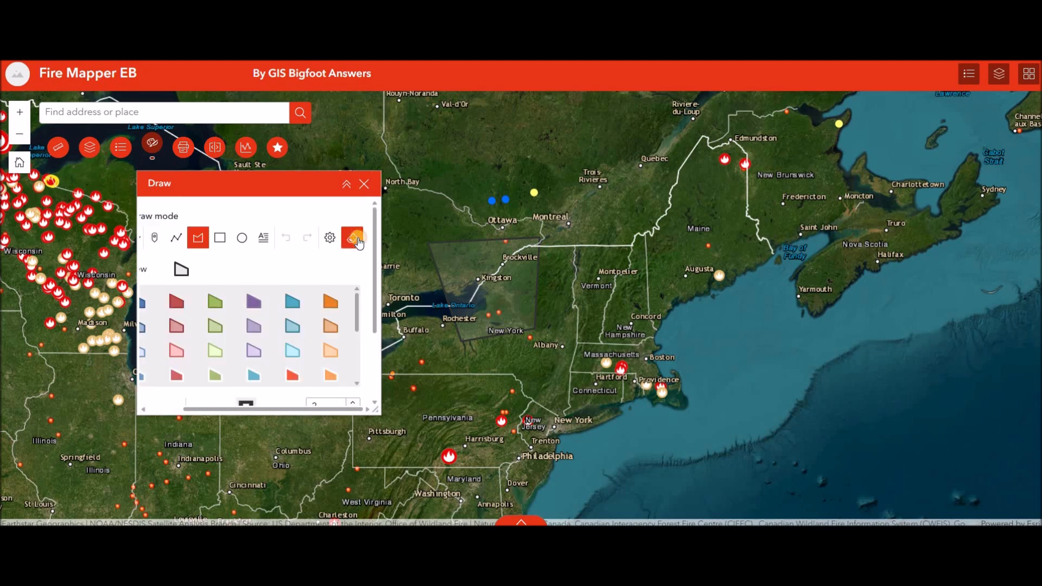
left_click(352, 239)
left_click(364, 184)
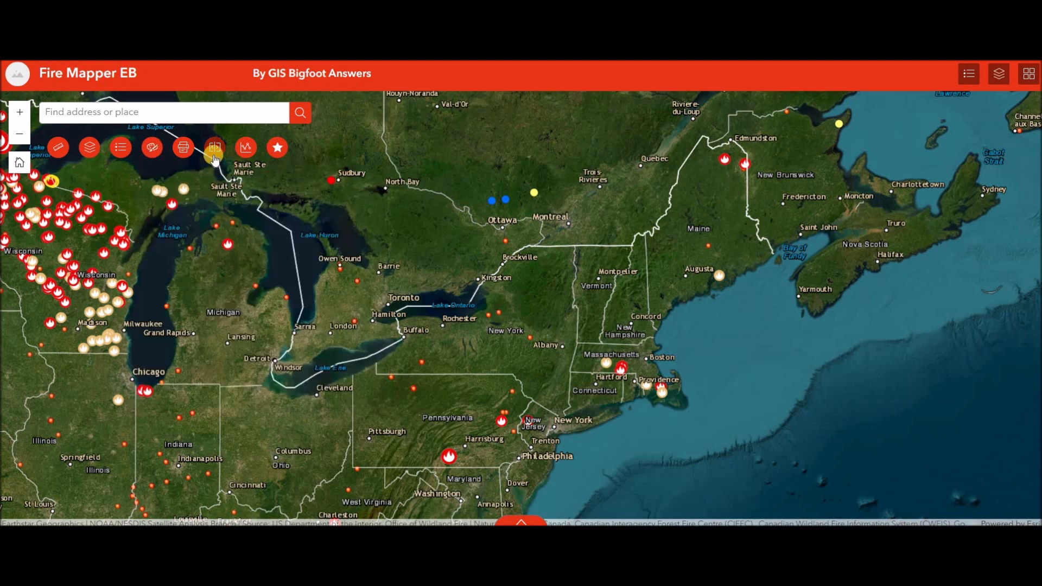
Print the map titled Fire Mapper 1.0 with the Tabloid ANSI B Landscape template in the Print widget
left_click(180, 147)
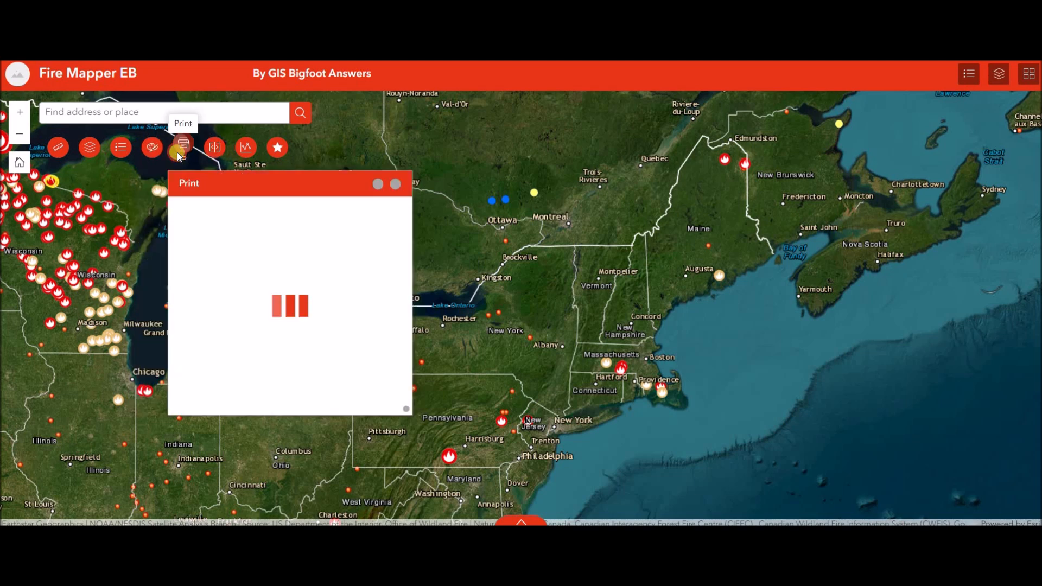
left_click(385, 268)
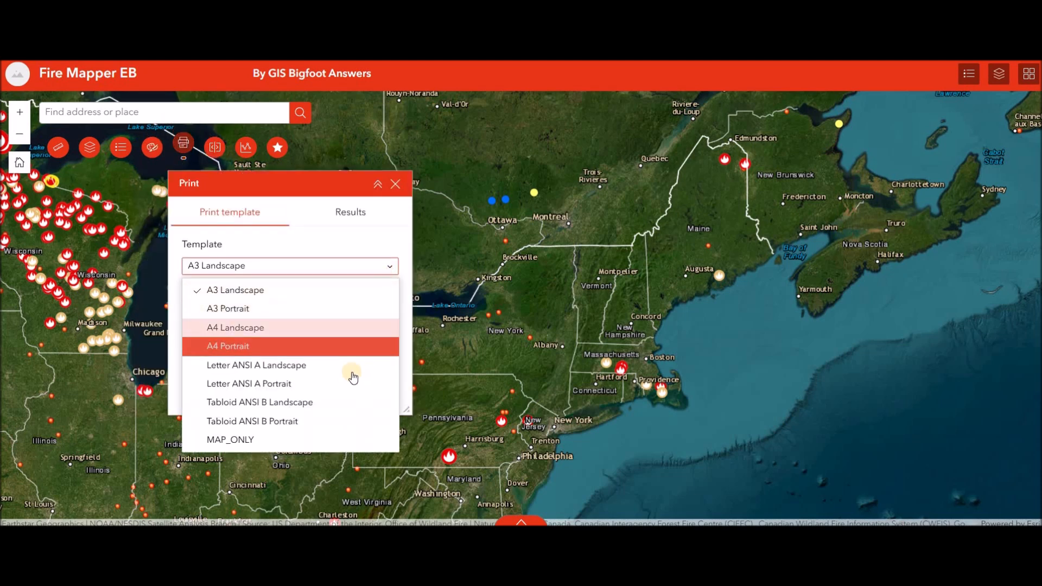
left_click(349, 401)
left_click(329, 391)
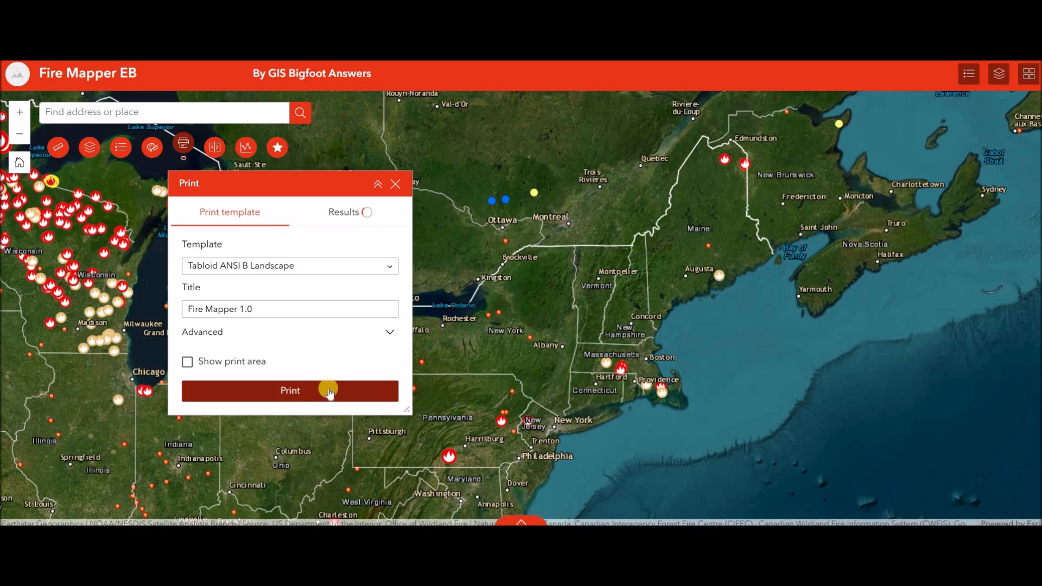
Expand the advanced print settings, then open the Fire Mapper 1.0 print result and examine the map layout
left_click(387, 340)
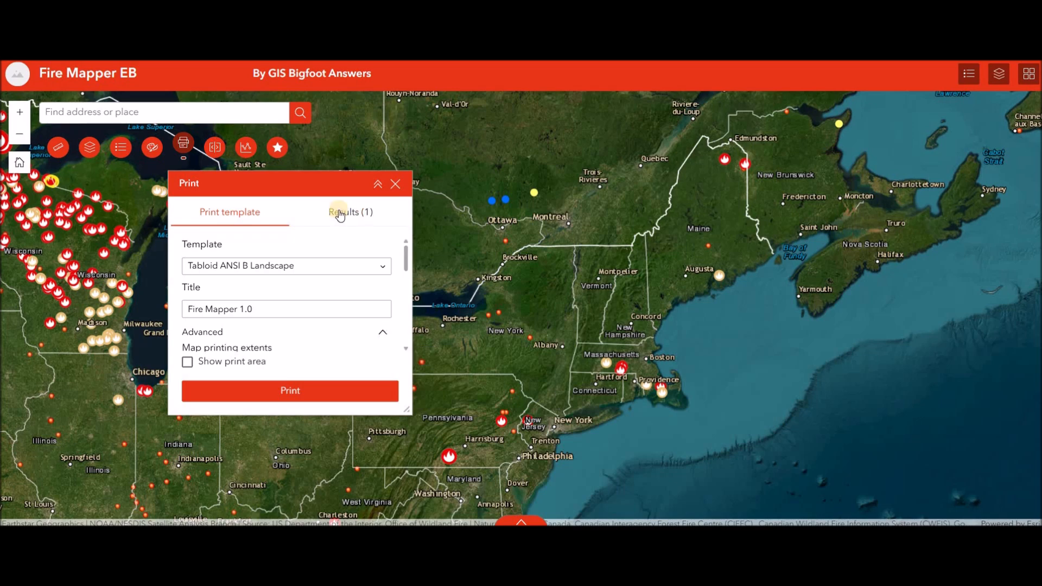
left_click(342, 211)
left_click(258, 249)
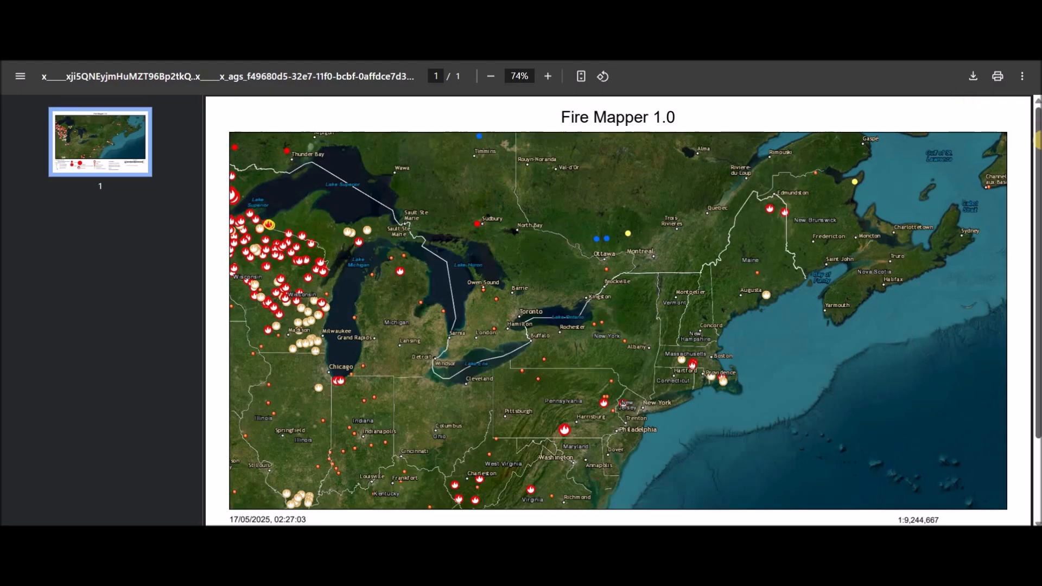
left_click_drag(1038, 162, 1022, 76)
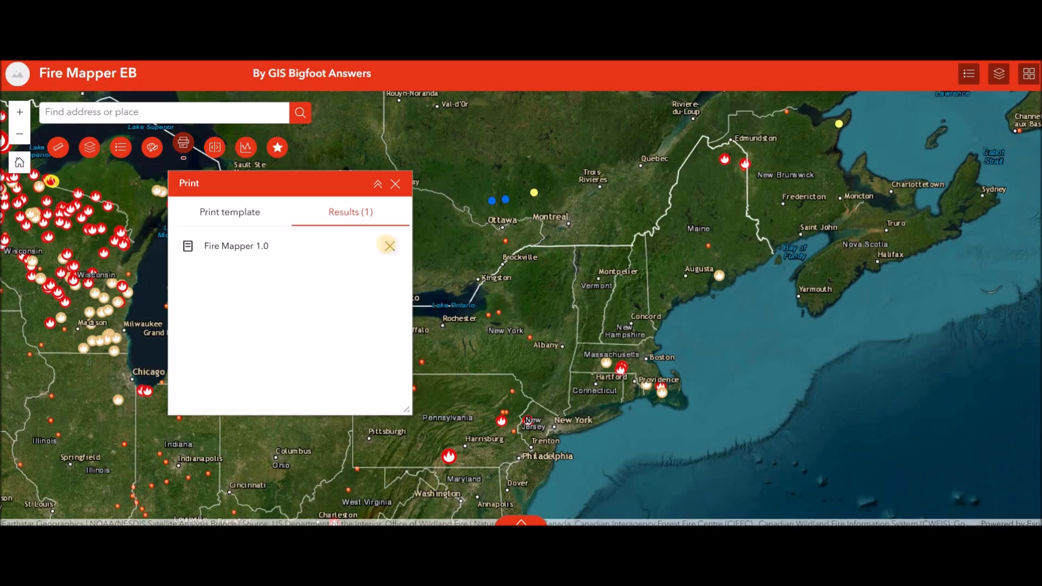
Delete the Fire Mapper 1.0 print result, review the advanced print settings and close the Print widget
left_click(387, 245)
left_click(234, 222)
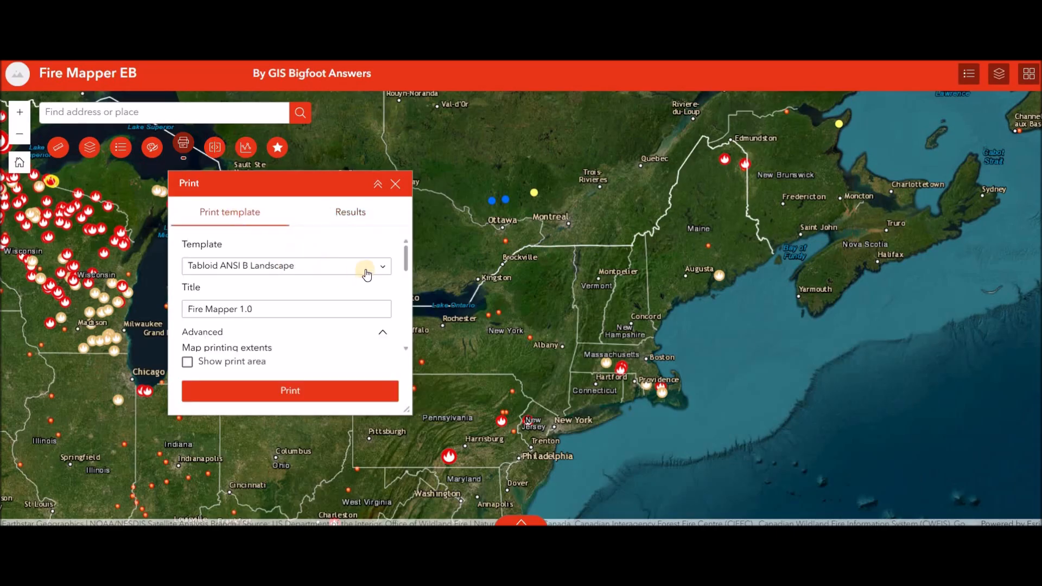
left_click_drag(406, 252, 403, 342)
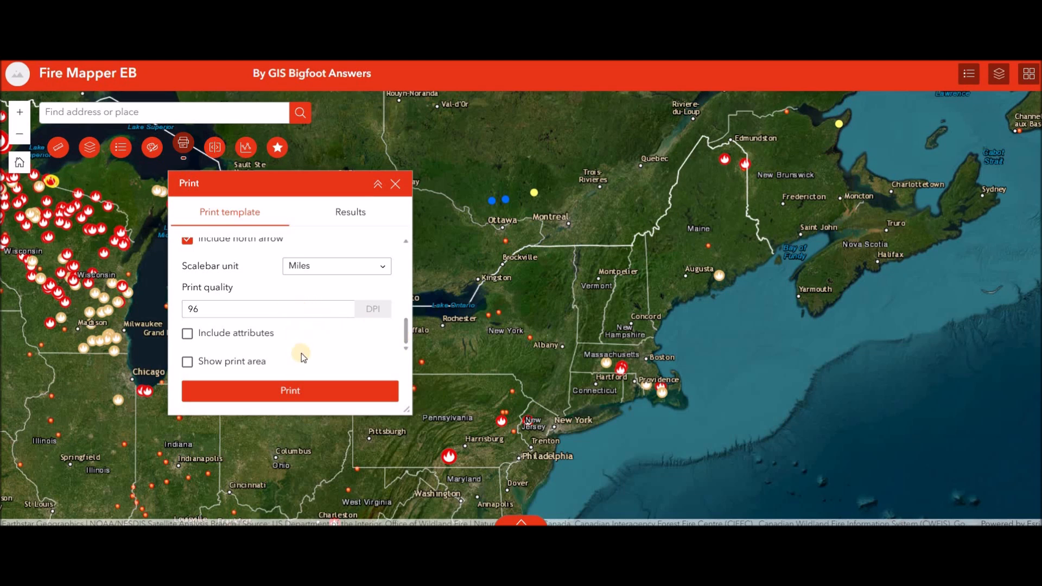
left_click(396, 186)
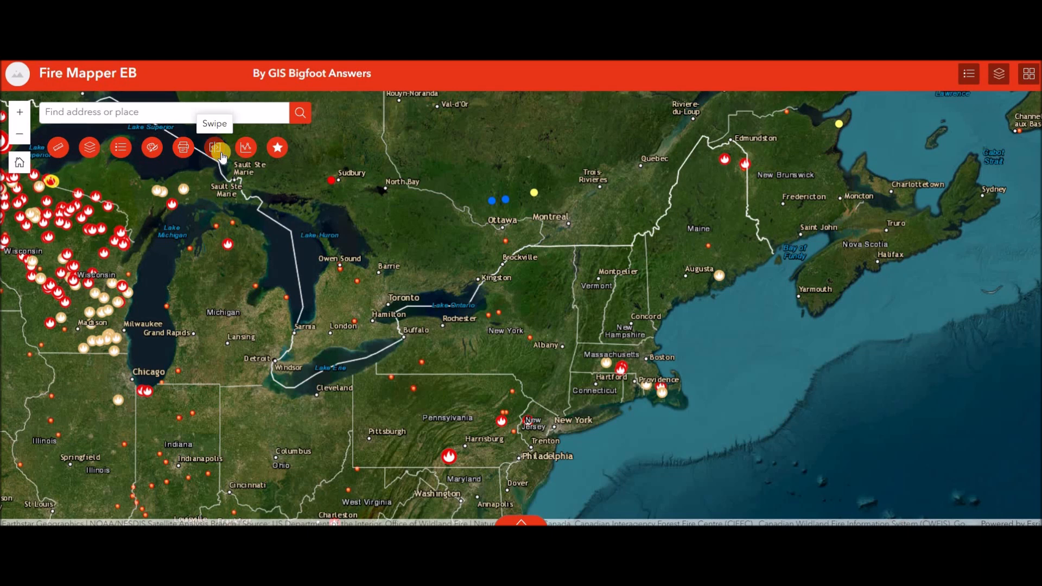
Try the Swipe widget by toggling swipe and checking its layer sections, and close the widget
left_click(217, 149)
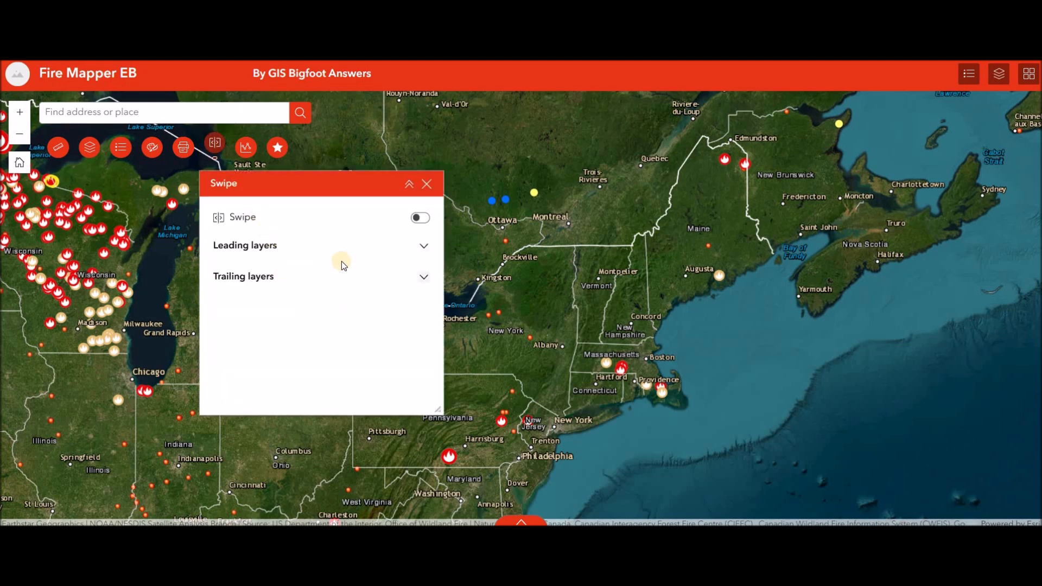
left_click(420, 217)
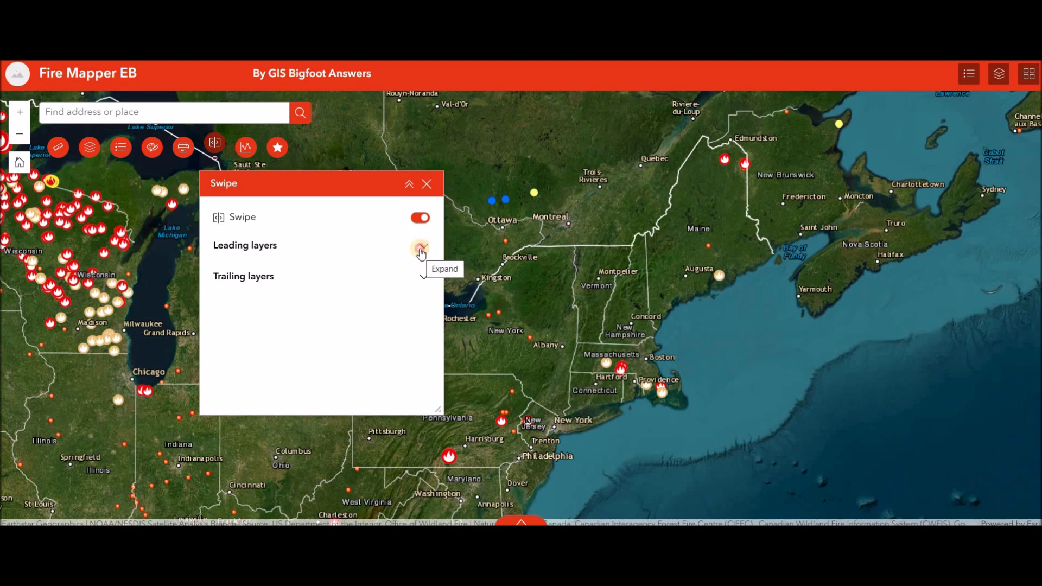
left_click(424, 275)
left_click(423, 276)
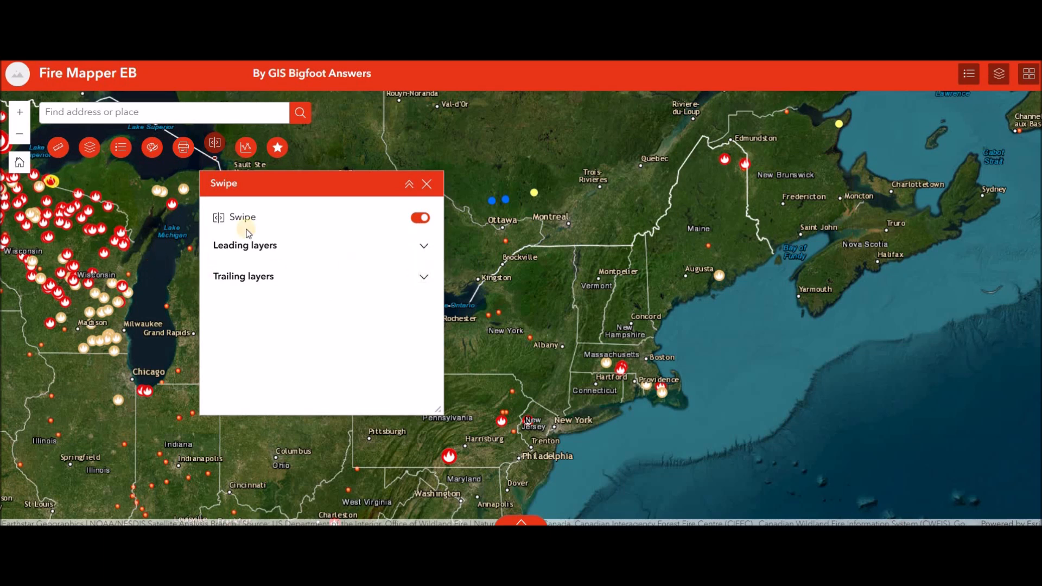
left_click(424, 219)
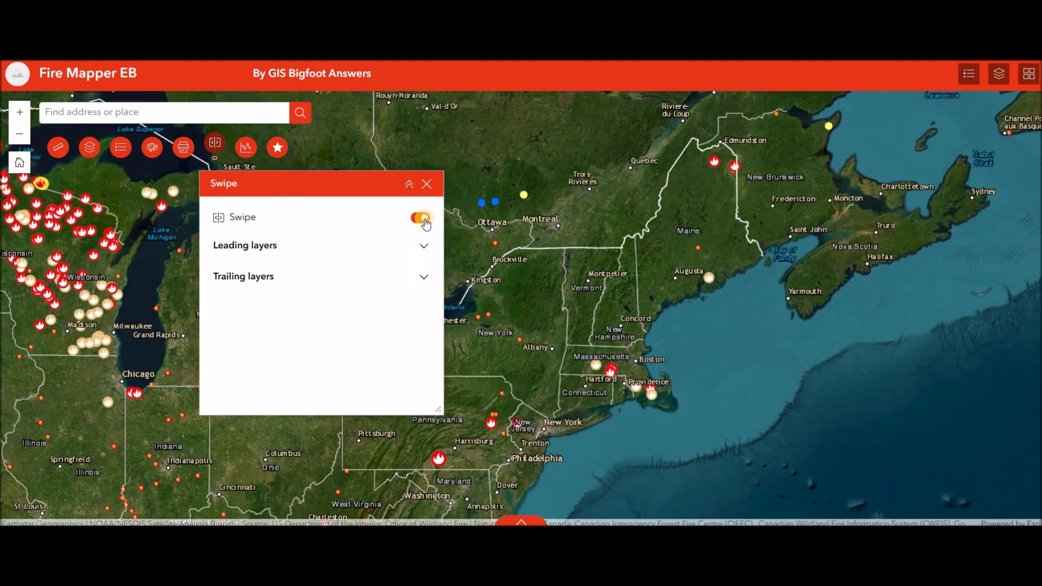
left_click(430, 187)
Draw an elevation profile line about 267 miles long from Brockville to Connecticut and enlarge the Elevation Profile window
left_click(247, 157)
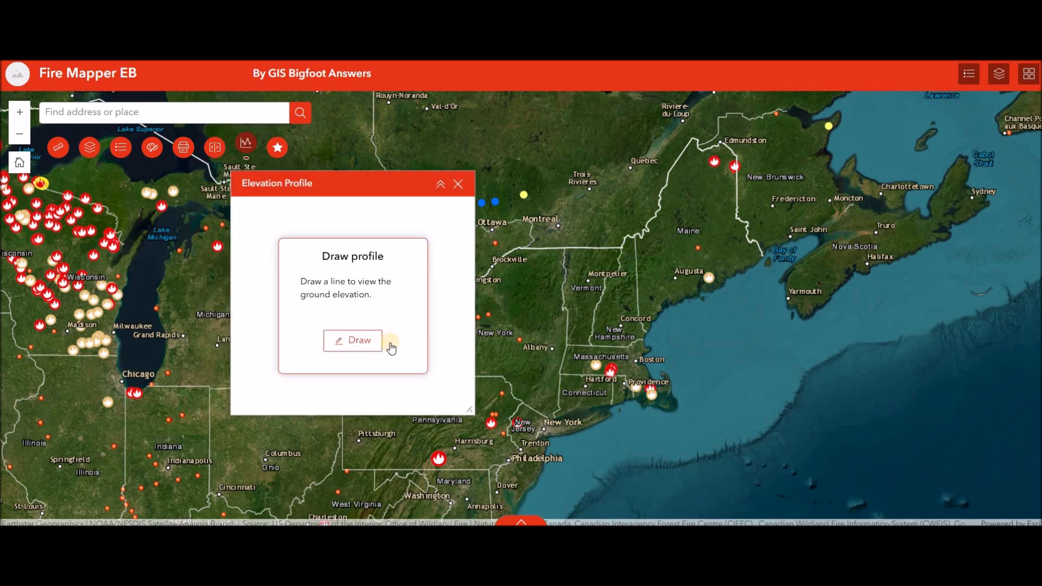
left_click(362, 341)
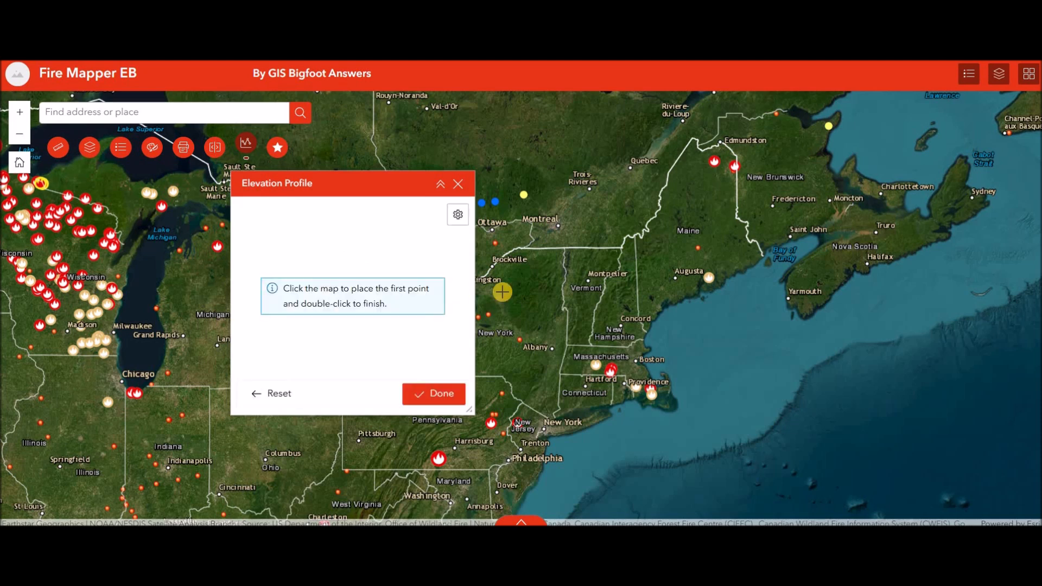
left_click(503, 253)
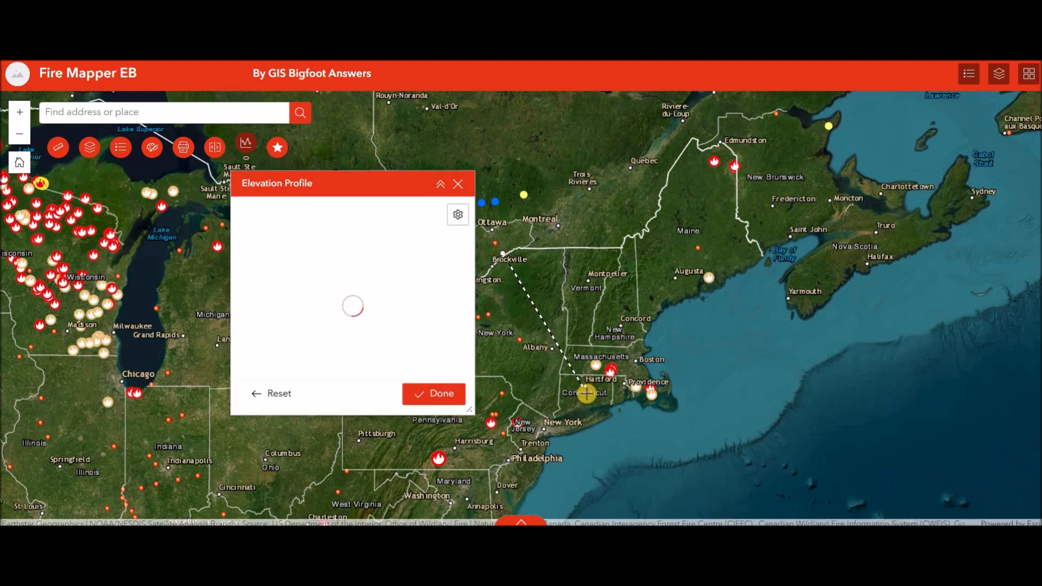
double_click(586, 393)
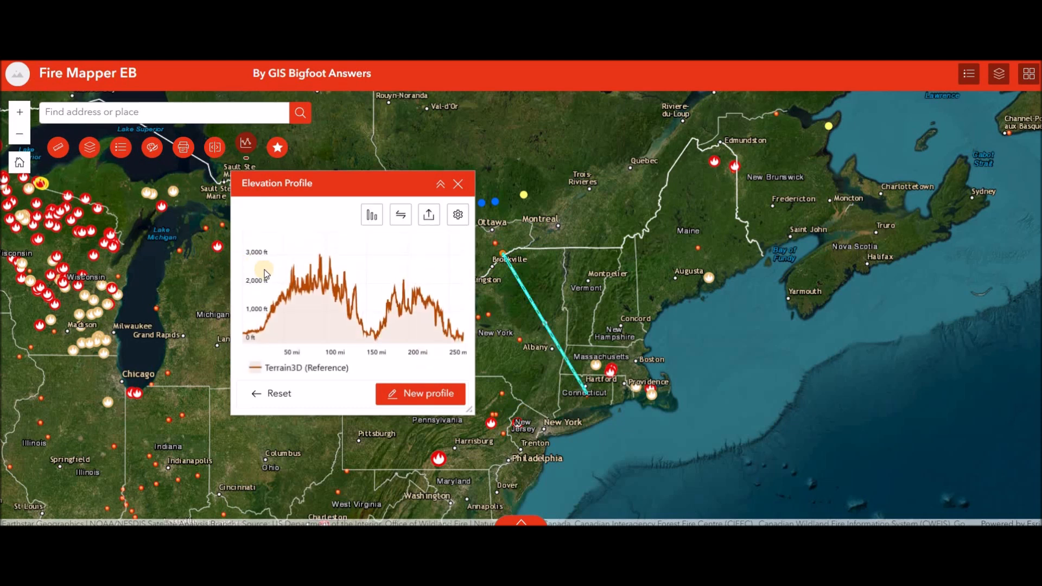
left_click_drag(469, 412, 771, 511)
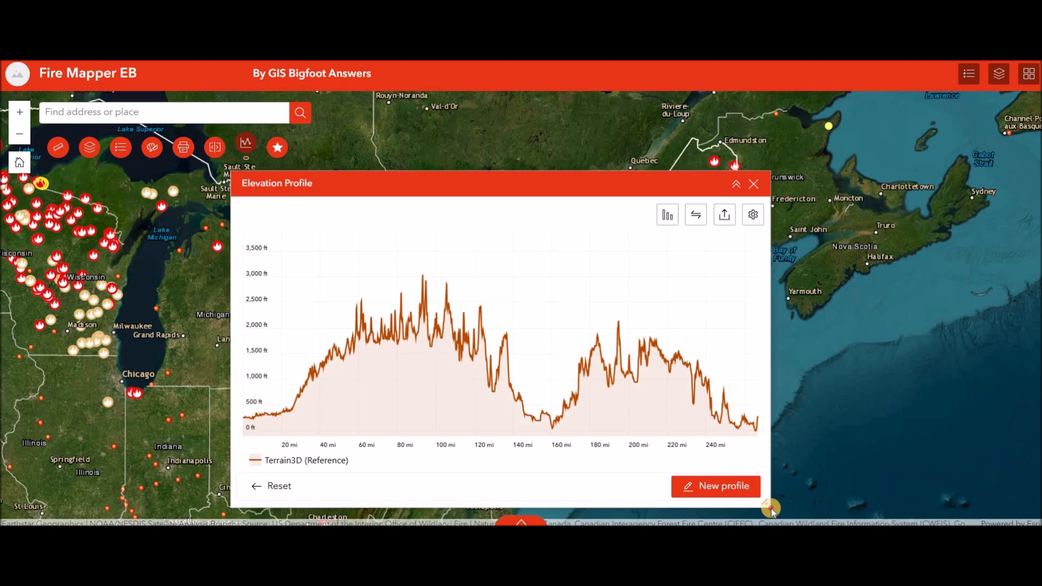
Review the elevation profile's statistics, export options and unit settings, and close the Elevation Profile widget
left_click(671, 217)
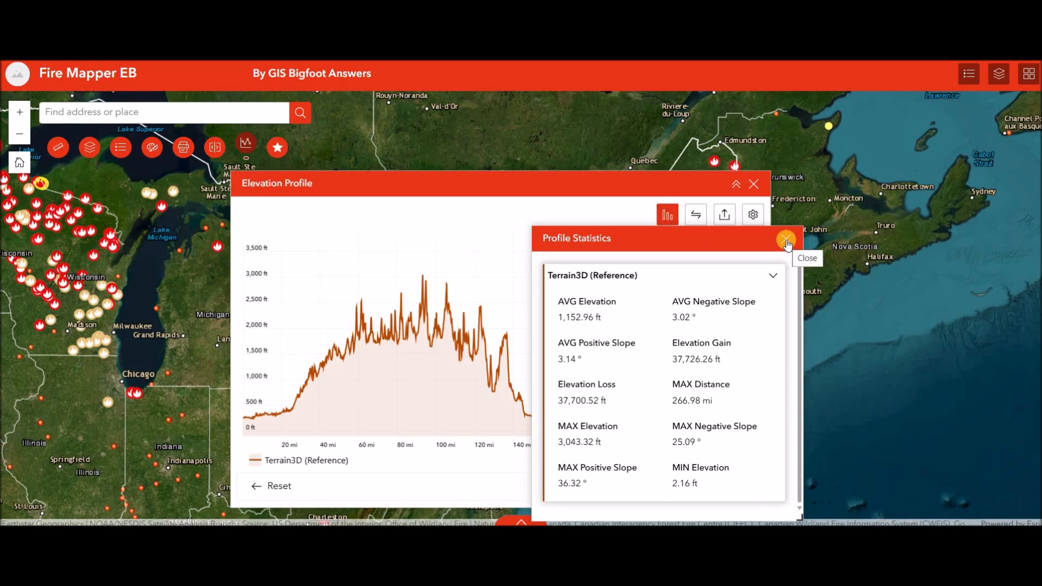
left_click(786, 239)
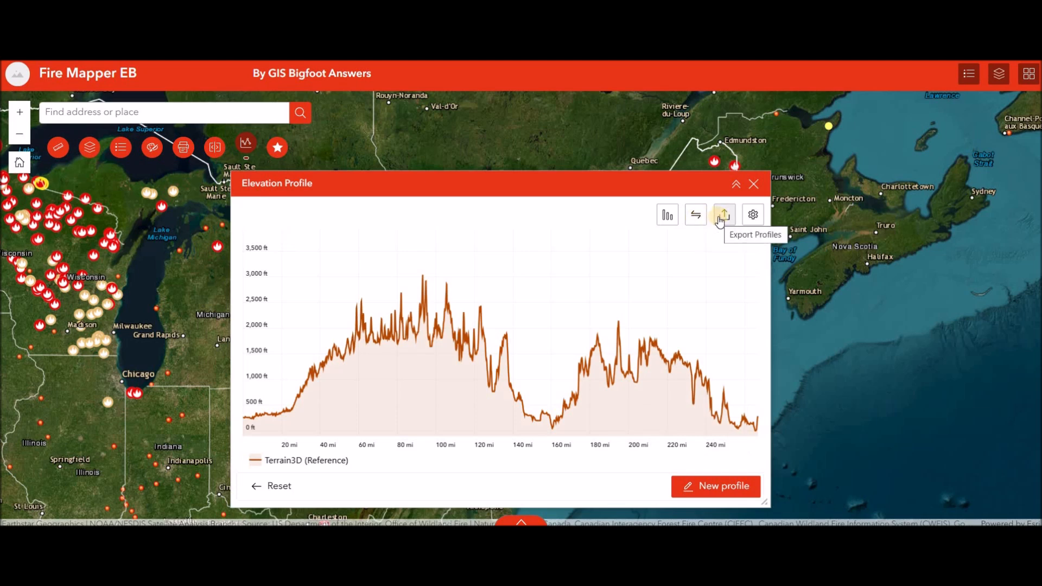
left_click(720, 219)
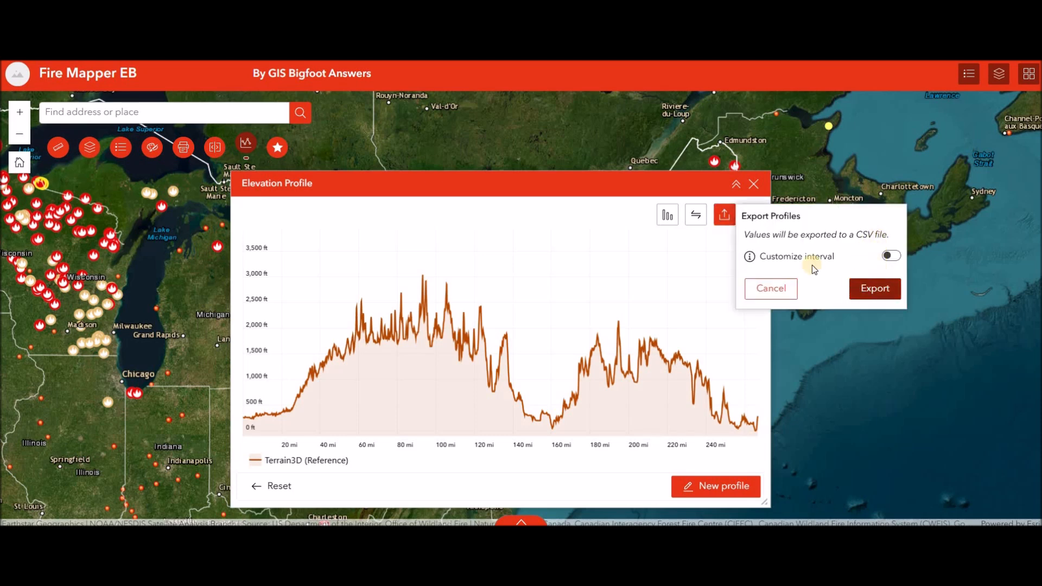
left_click(724, 220)
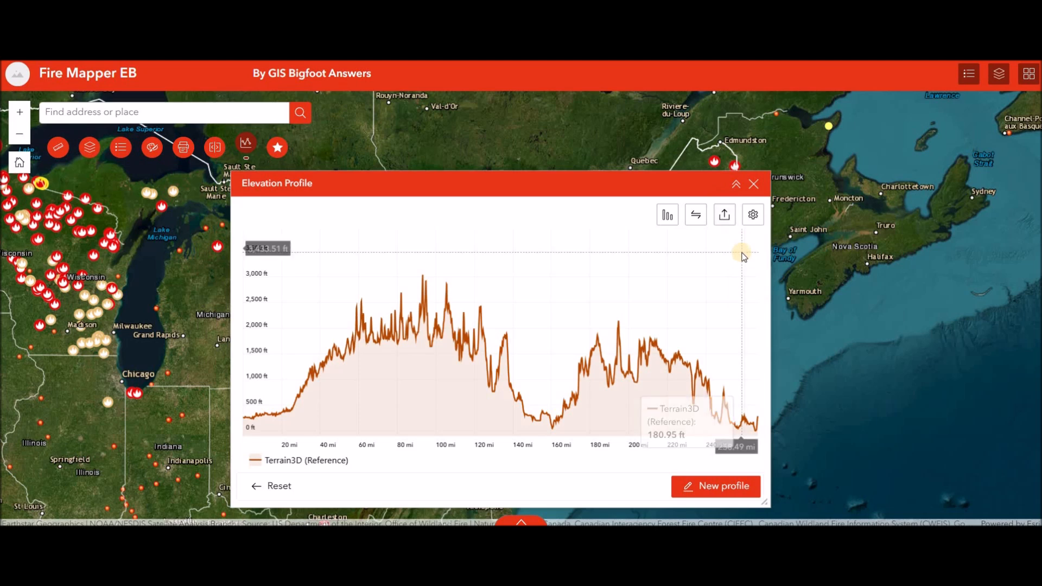
left_click(751, 220)
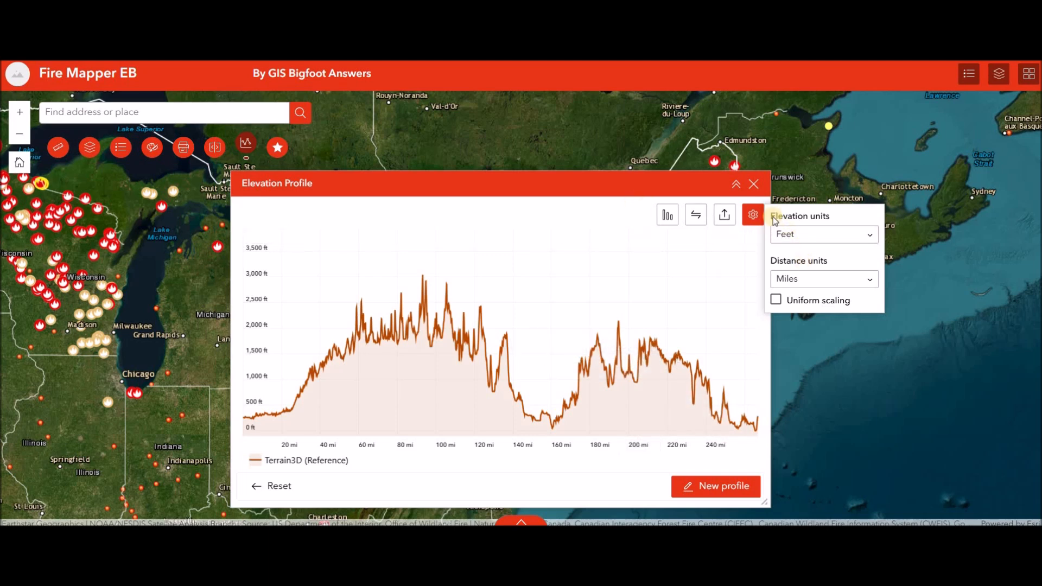
left_click(750, 187)
Open the List widget, select the RWF-005-2025 record and zoom the map to it
left_click(283, 153)
left_click(462, 255)
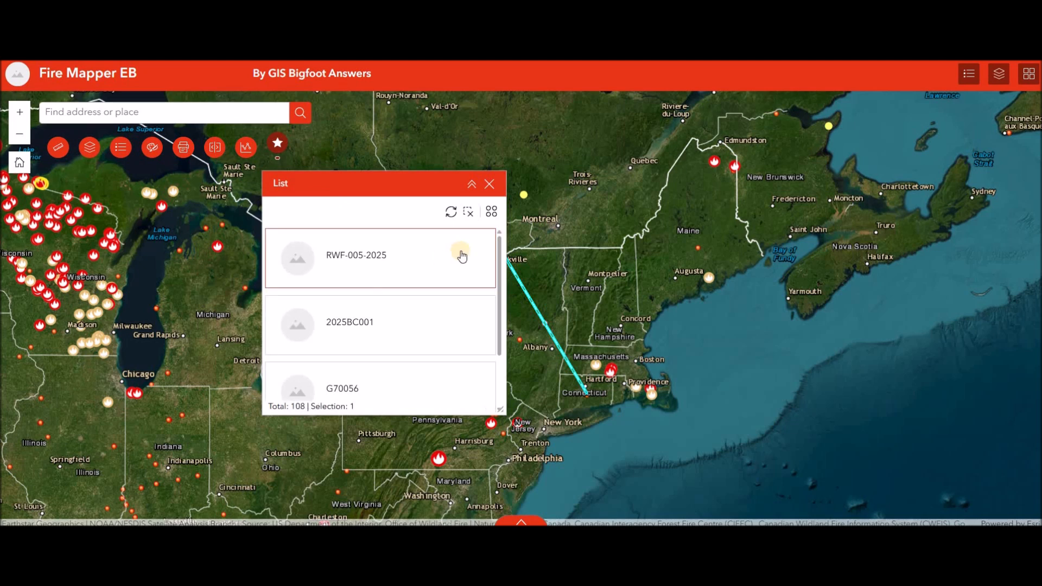
left_click(489, 216)
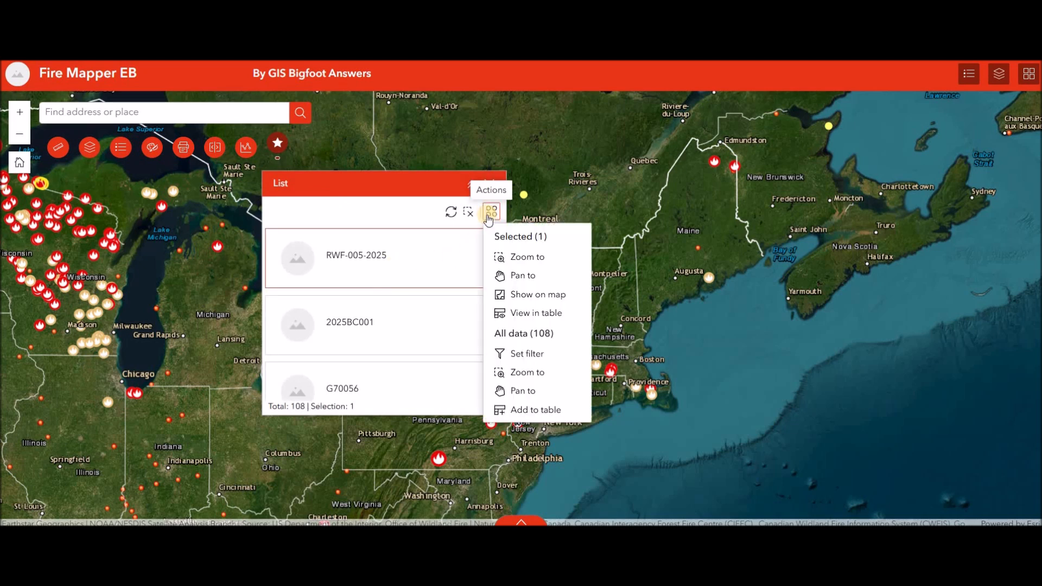
left_click(510, 254)
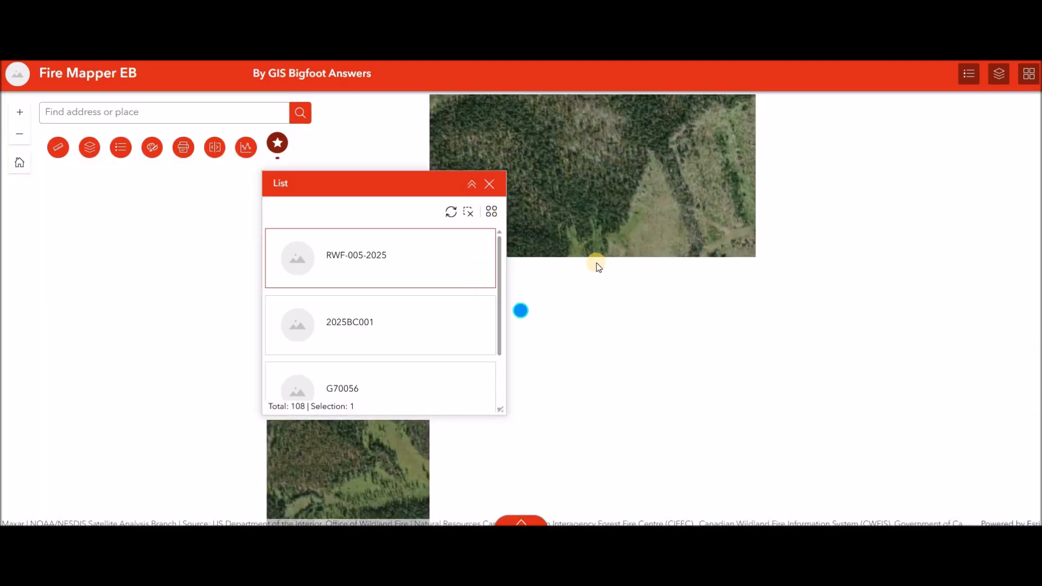
Select the 2025BC001 record in the list, pan the map to it and close the List widget
left_click(306, 329)
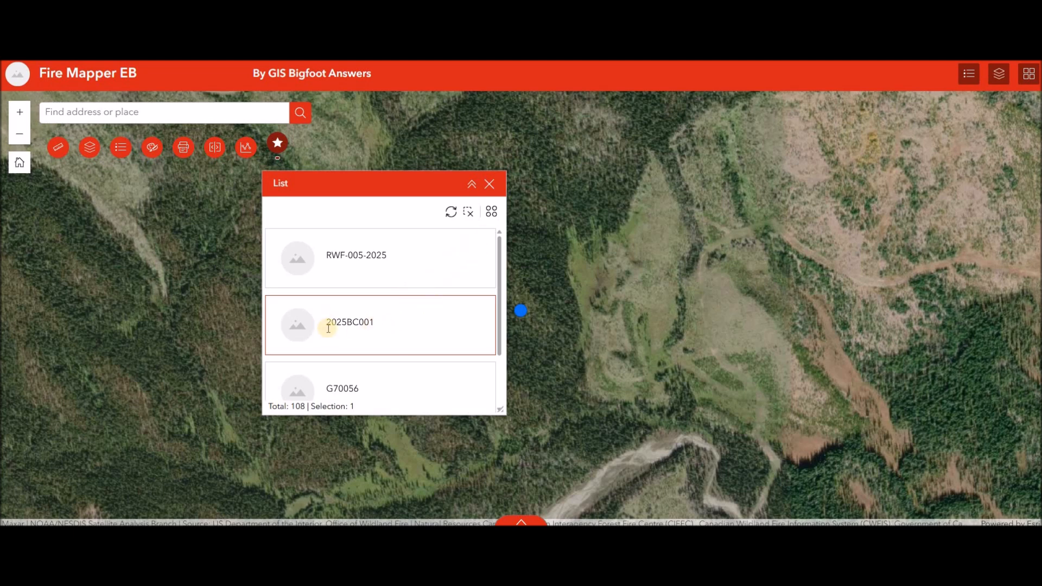
left_click(491, 212)
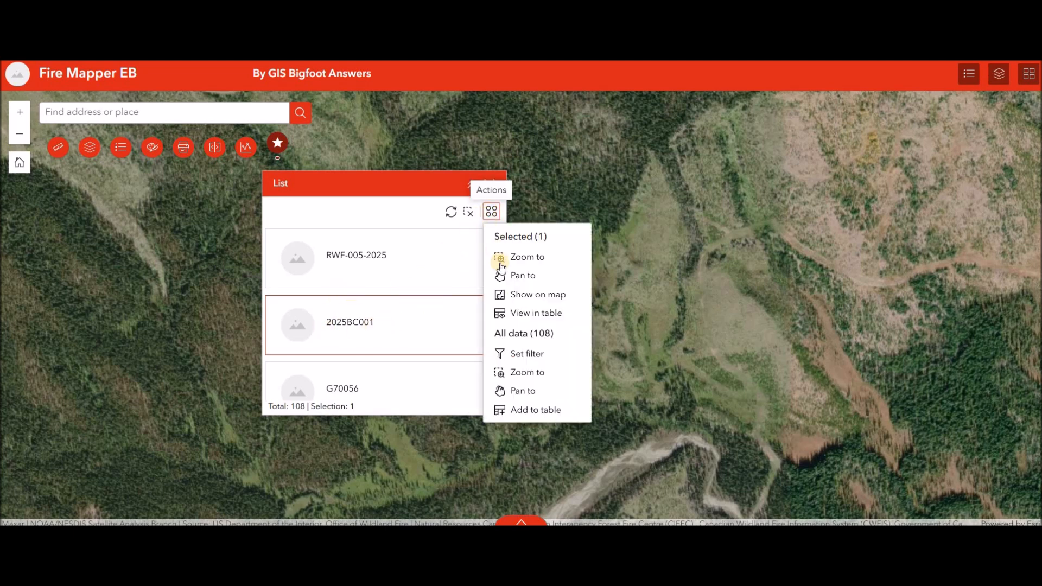
left_click(501, 276)
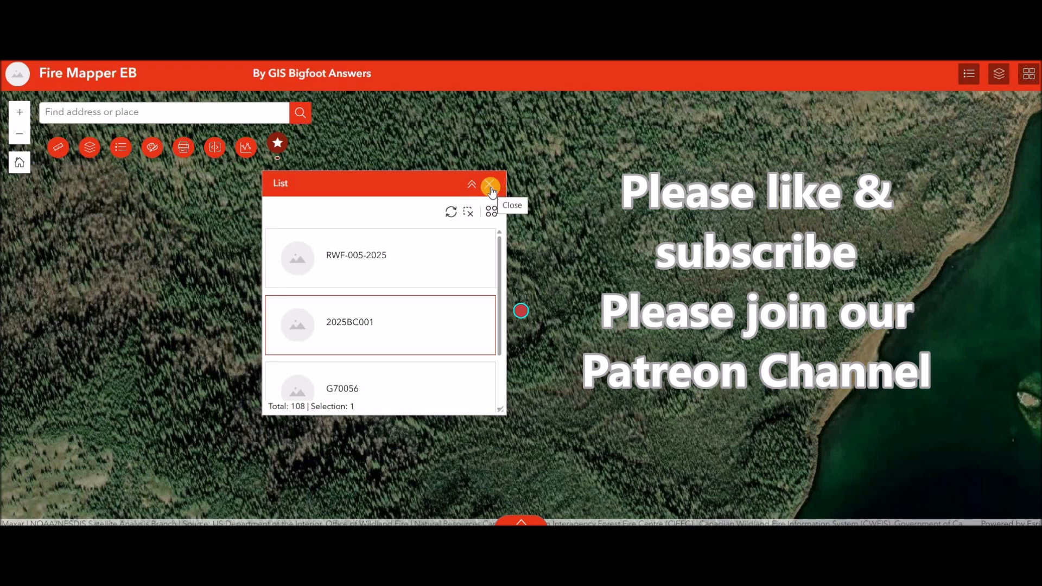
left_click(491, 186)
Examine the satellite map around the selected fire at Wellesley Lake and the region northwest of it
scroll(413, 239, "down", 2)
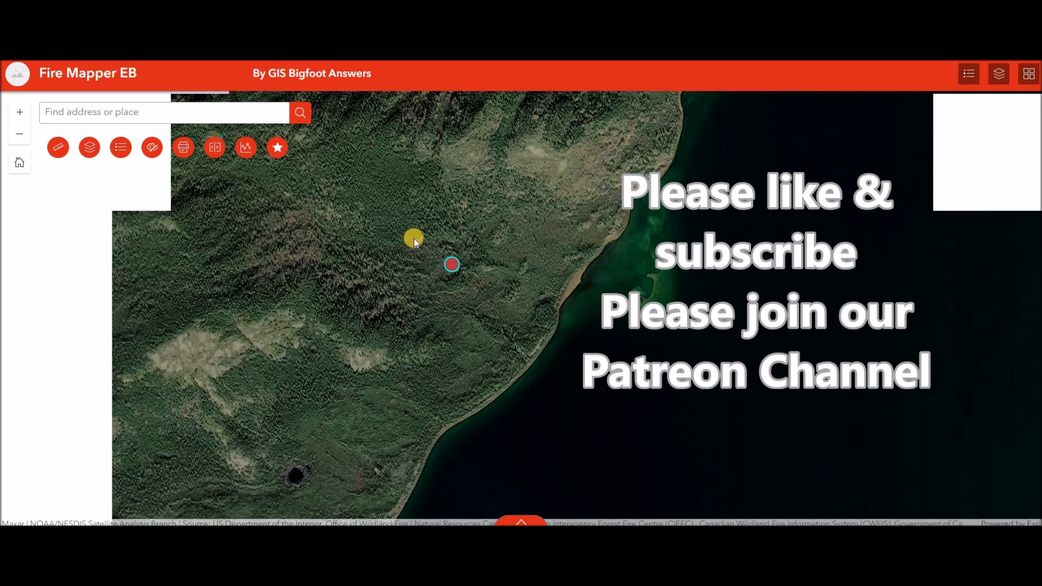
scroll(414, 239, "down", 3)
scroll(414, 239, "up", 3)
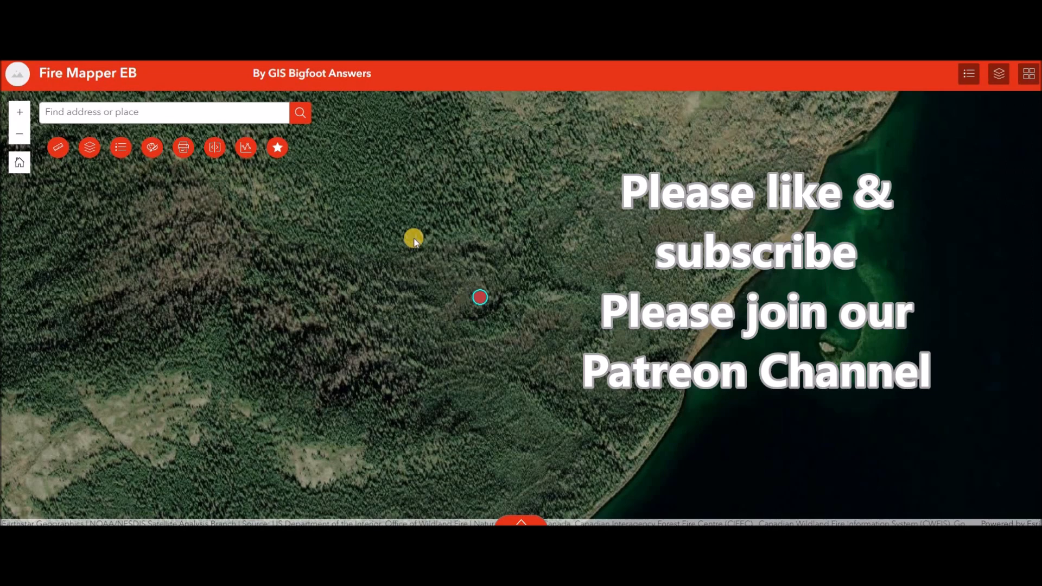
scroll(449, 261, "down", 5)
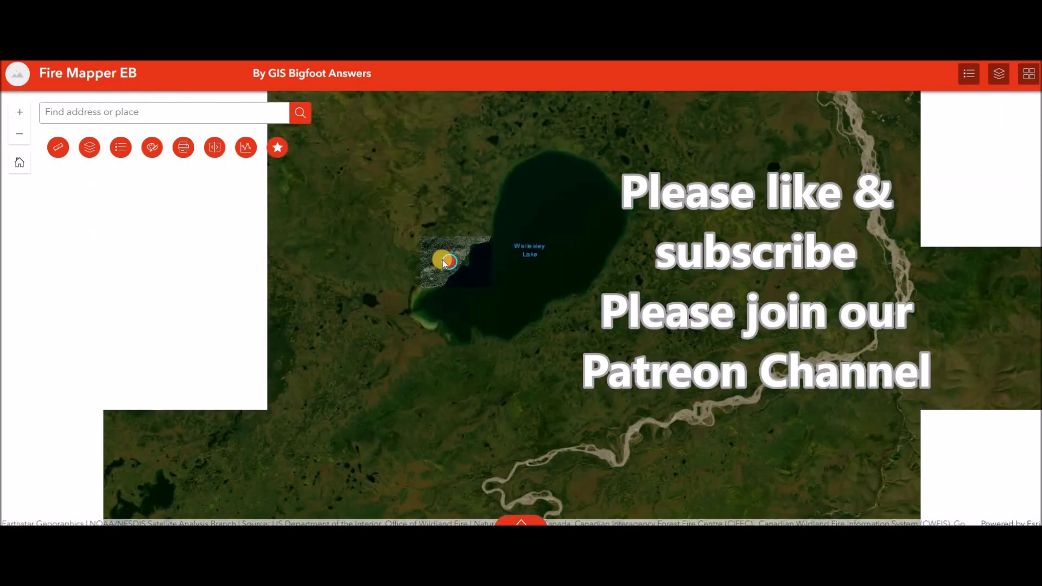
left_click_drag(539, 256, 538, 370)
scroll(539, 314, "down", 2)
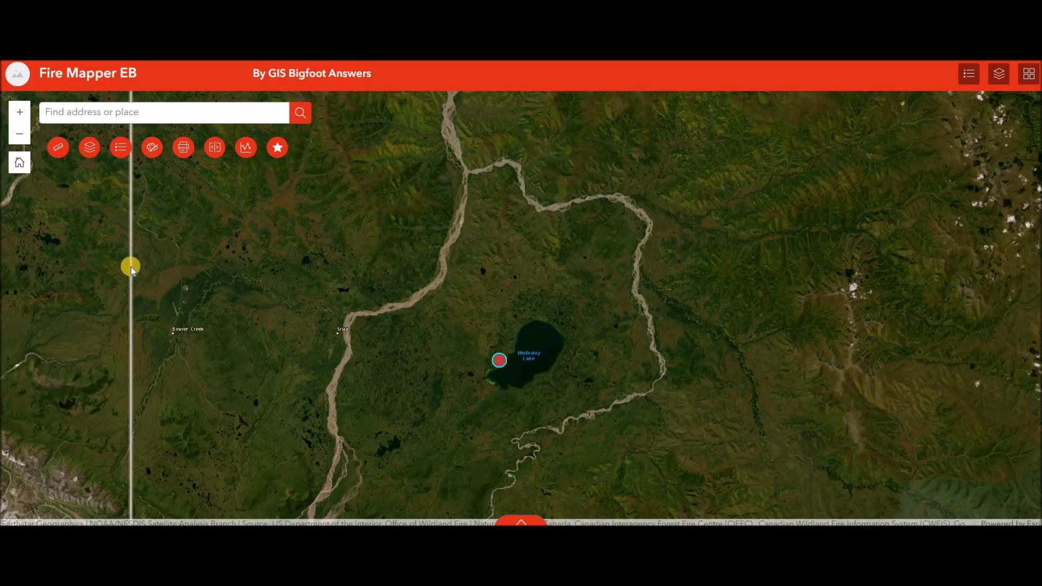
left_click_drag(131, 266, 296, 328)
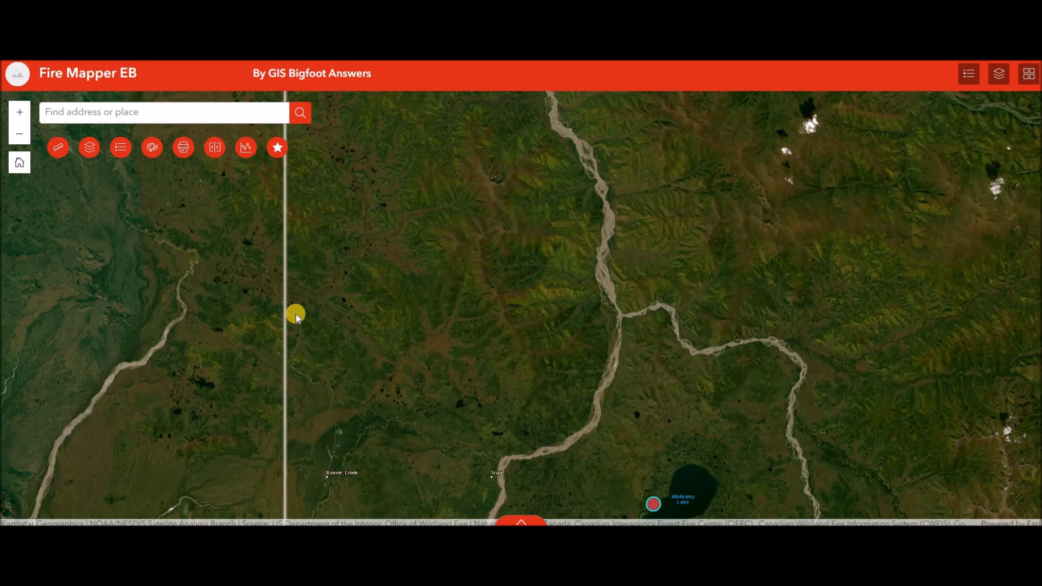
scroll(296, 314, "down", 1)
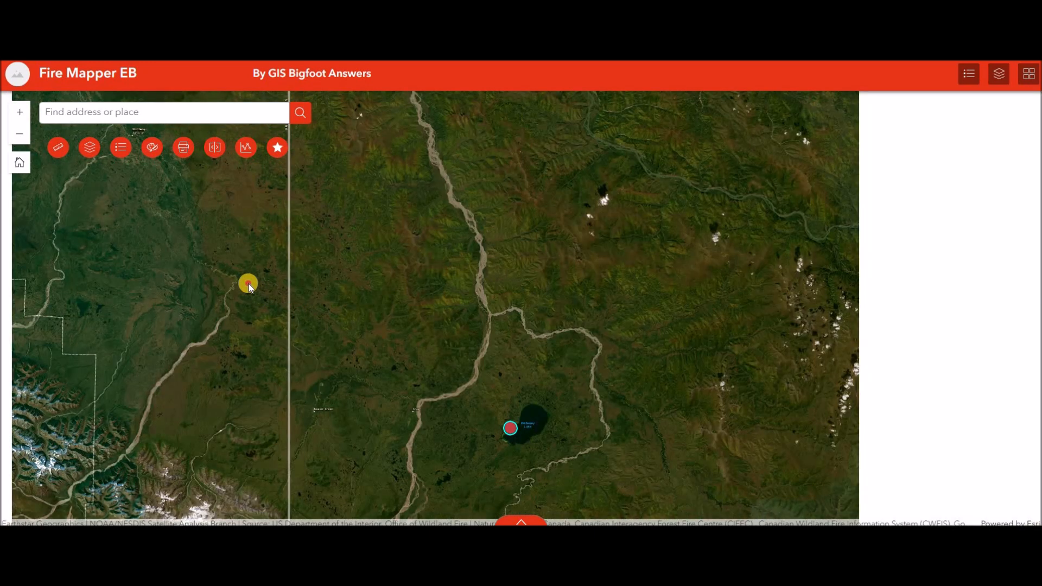
left_click_drag(249, 284, 298, 321)
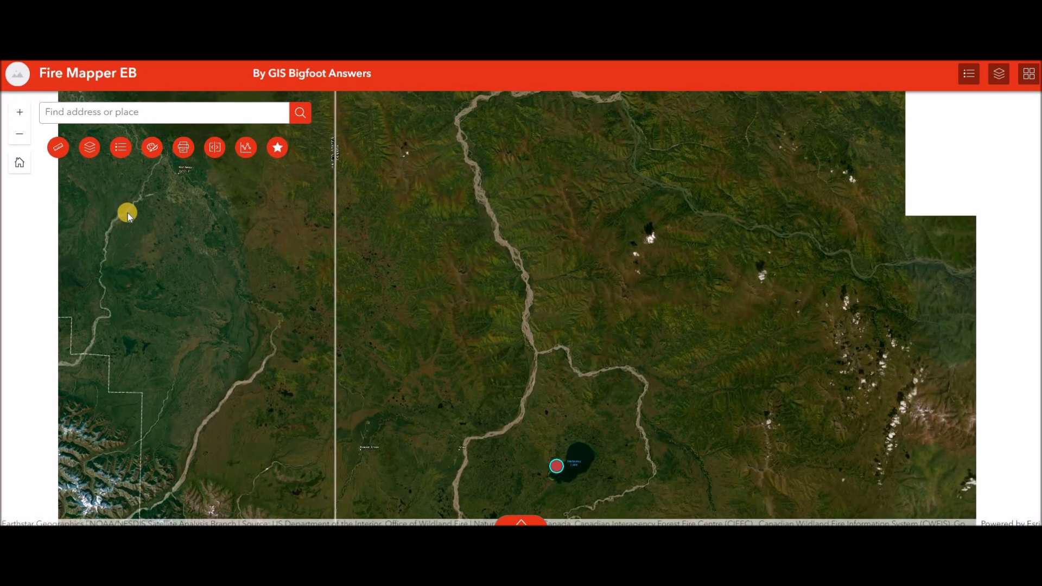